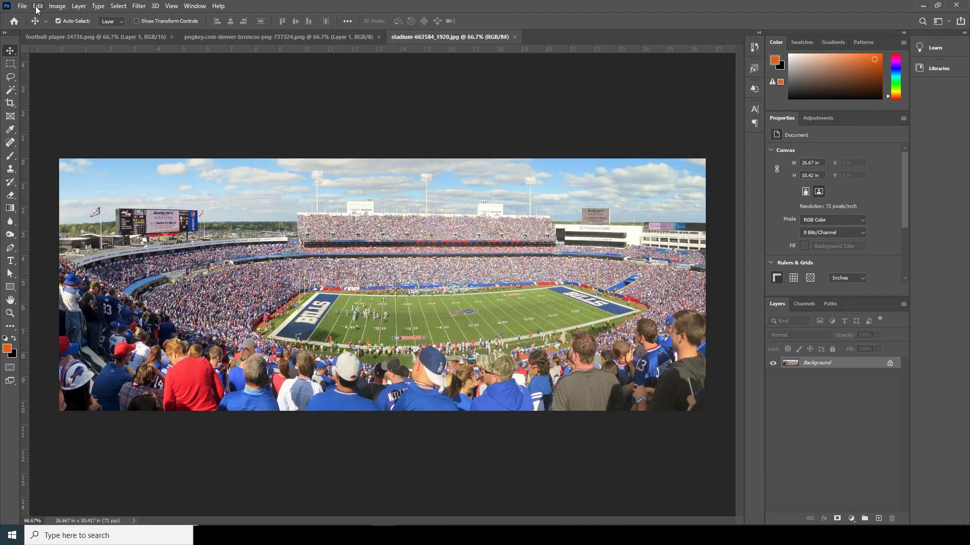
Step: Create a new 6 by 4 inch RGB document at 300 pixels/inch with a white background
{"action": "left_click", "coordinate": [21, 6]}
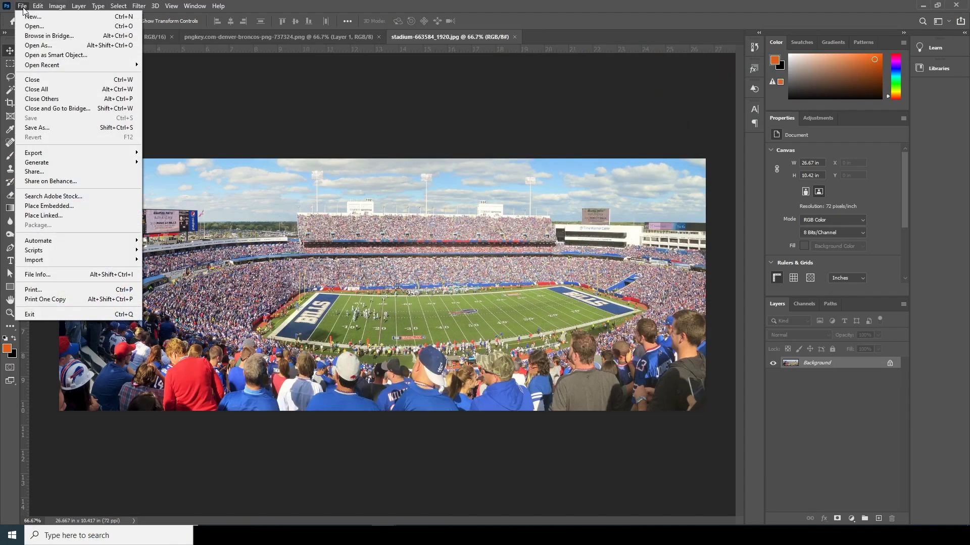
{"action": "left_click", "coordinate": [32, 18]}
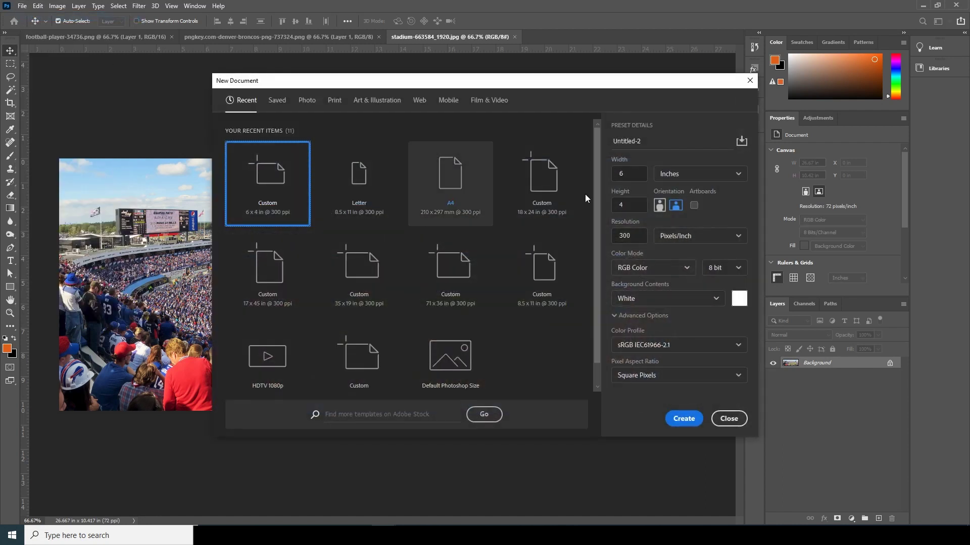
{"action": "key", "text": "Tab"}
{"action": "key", "text": "Tab"}
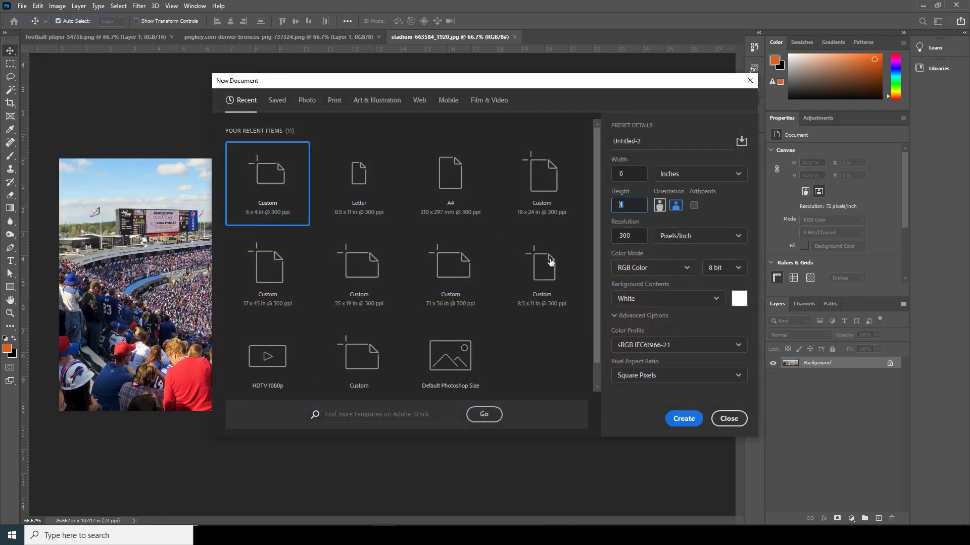
{"action": "left_click", "coordinate": [687, 421]}
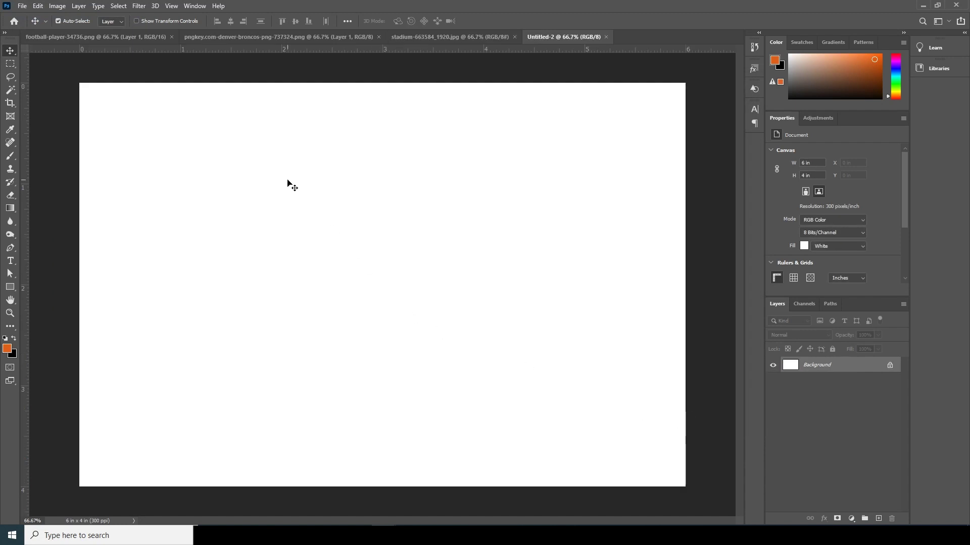
Step: Rotate the blank canvas 90 degrees into portrait orientation, 4 by 6 inches
{"action": "left_click", "coordinate": [35, 6]}
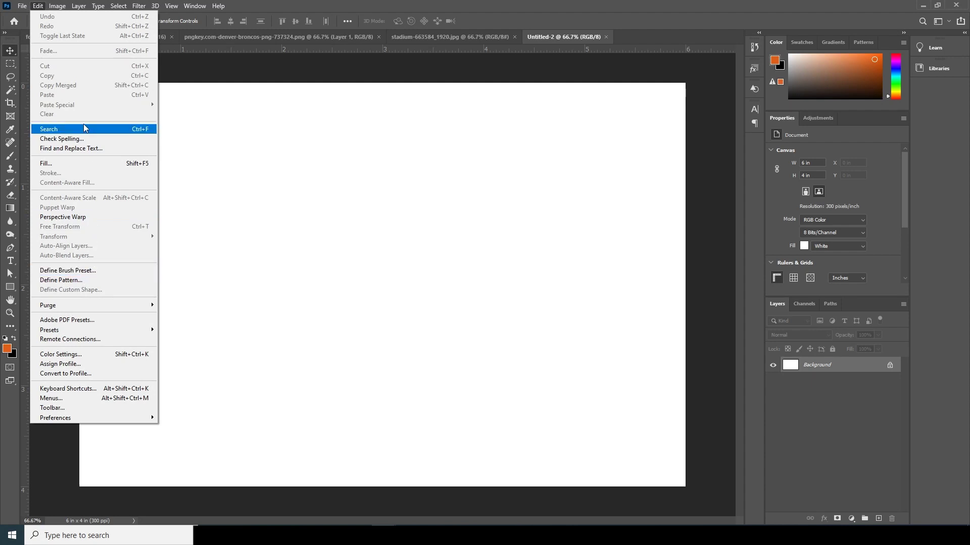
{"action": "mouse_move", "coordinate": [57, 6]}
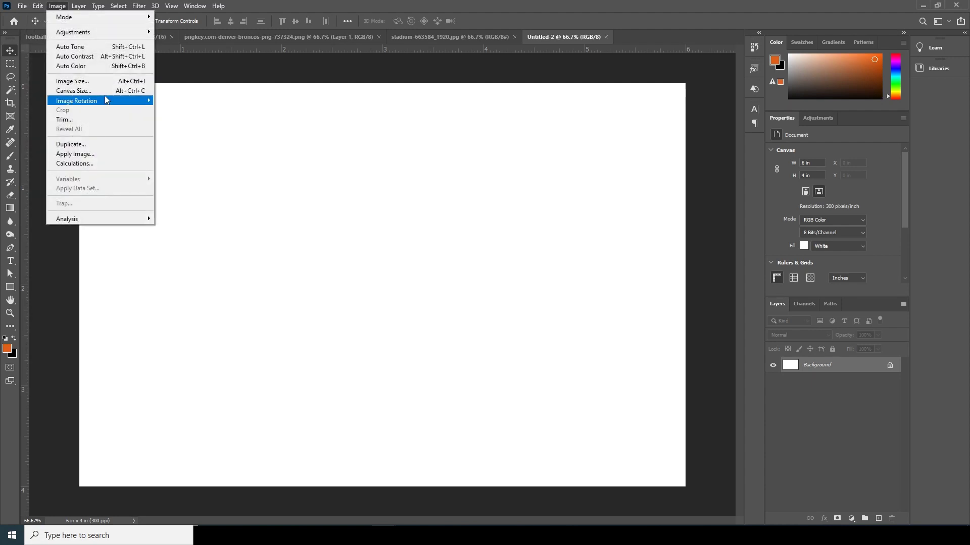
{"action": "mouse_move", "coordinate": [116, 101]}
{"action": "left_click", "coordinate": [208, 111]}
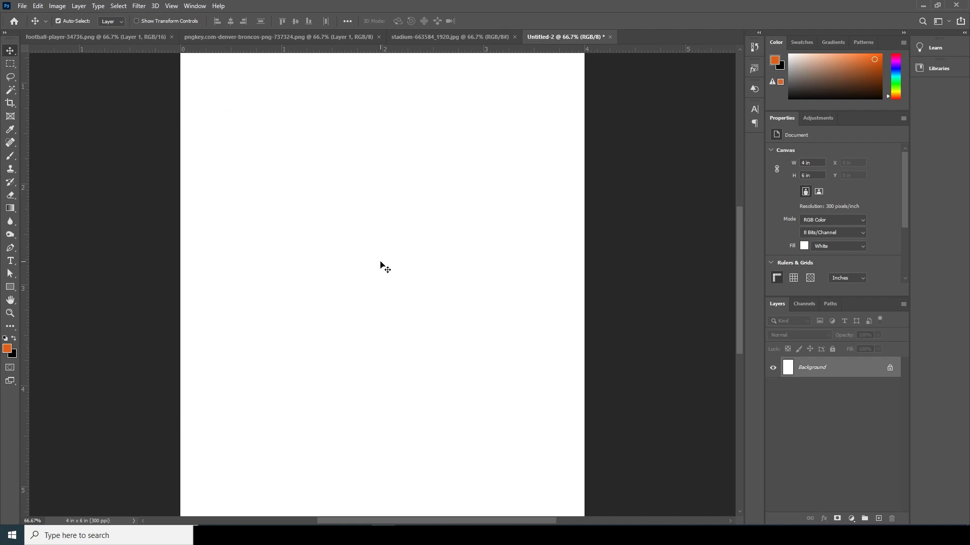
{"action": "key", "text": "ctrl+minus"}
{"action": "key", "text": "ctrl+minus"}
{"action": "key", "text": "ctrl+plus"}
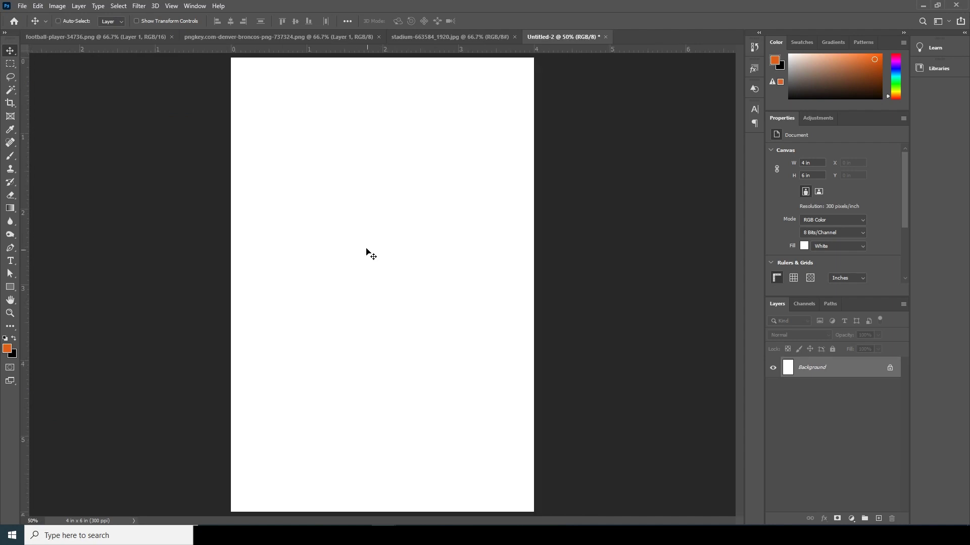
{"action": "key", "text": "ctrl+minus"}
{"action": "key", "text": "ctrl+plus"}
{"action": "key", "text": "ctrl+minus"}
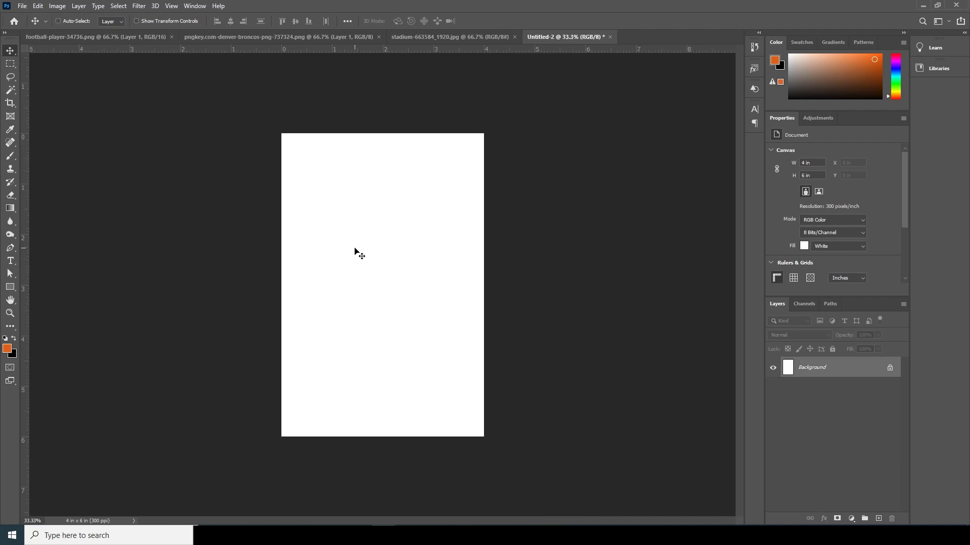
{"action": "key", "text": "ctrl+plus"}
Step: Bring the football player layer from football-player-34736.png into the blank portrait document, near the middle of the canvas
{"action": "left_click", "coordinate": [62, 38]}
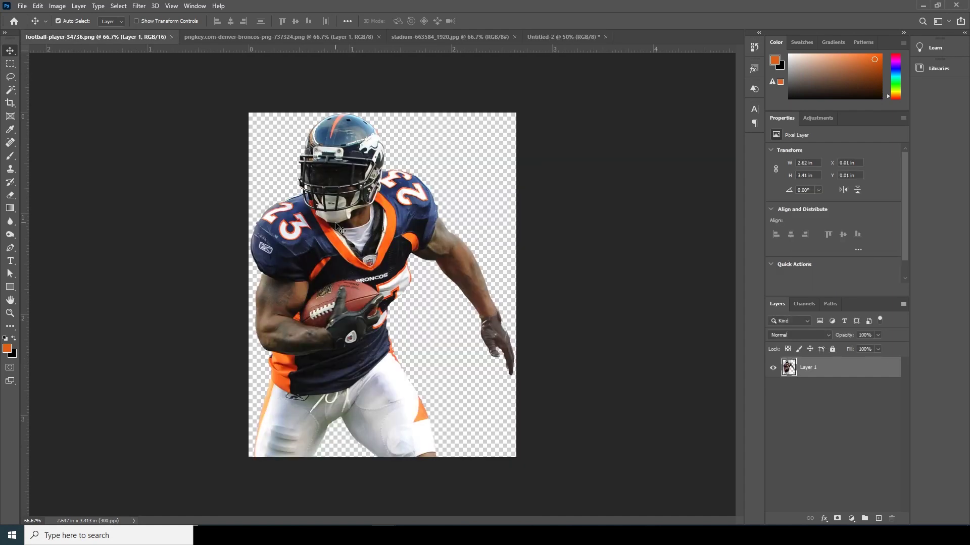
{"action": "left_click_drag", "start_coordinate": [342, 223], "coordinate": [380, 244]}
{"action": "left_click", "coordinate": [460, 207]}
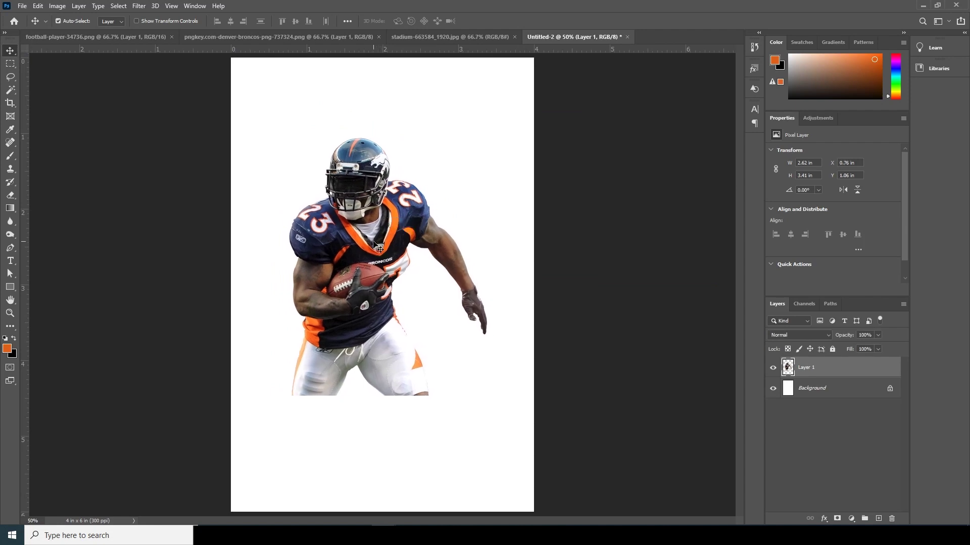
Step: Scale the football player proportionally to 80% around its center with Free Transform
{"action": "key", "text": "ctrl+t"}
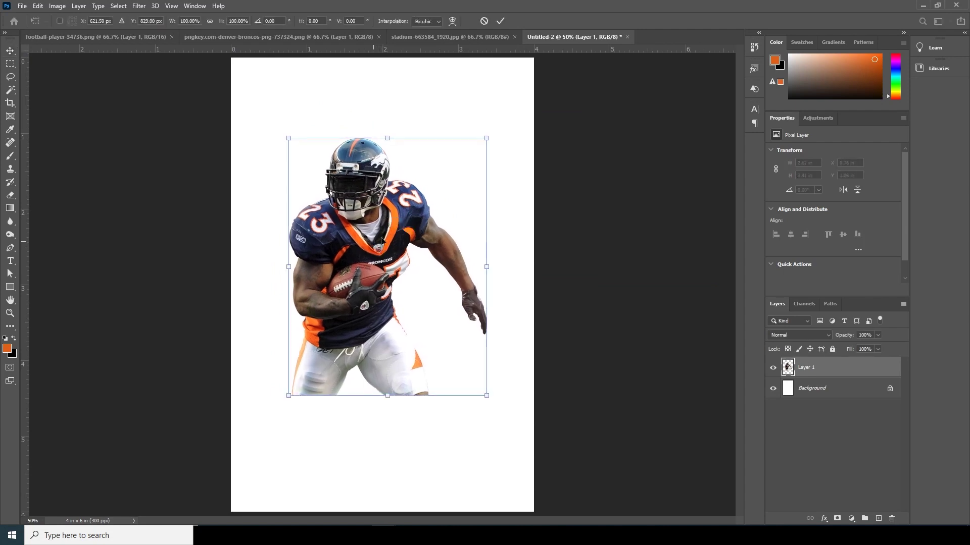
{"action": "left_click_drag", "start_coordinate": [490, 142], "coordinate": [471, 168]}
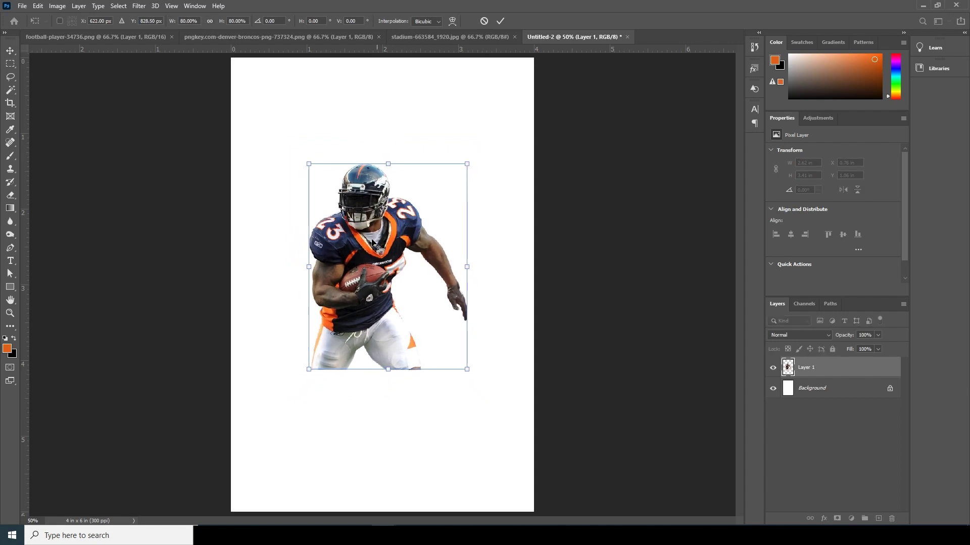
{"action": "left_click_drag", "start_coordinate": [353, 249], "coordinate": [354, 251]}
{"action": "key", "text": "Return"}
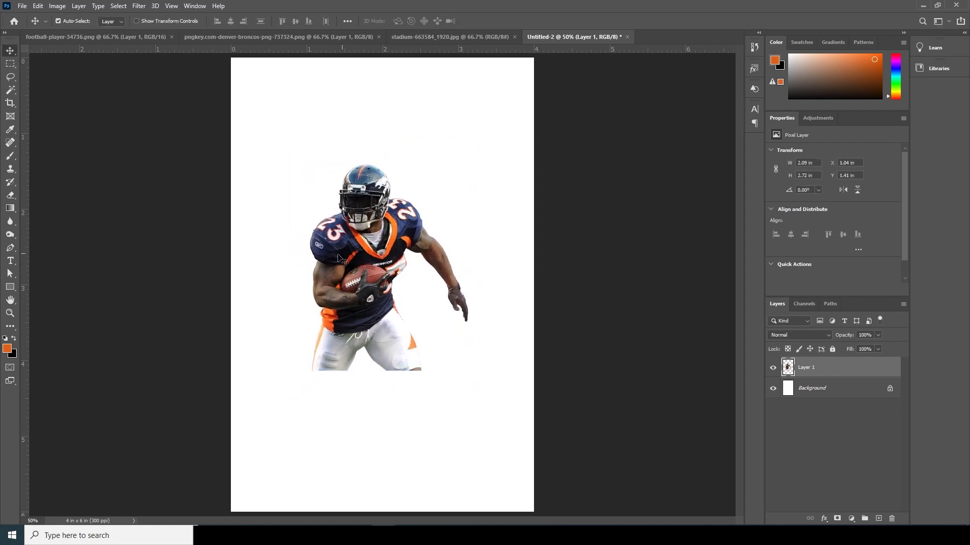
Step: Fill the Background layer with dark gray #3a3a3a as the foreground color and shift the player slightly down
{"action": "left_click", "coordinate": [7, 349]}
{"action": "left_click", "coordinate": [604, 323]}
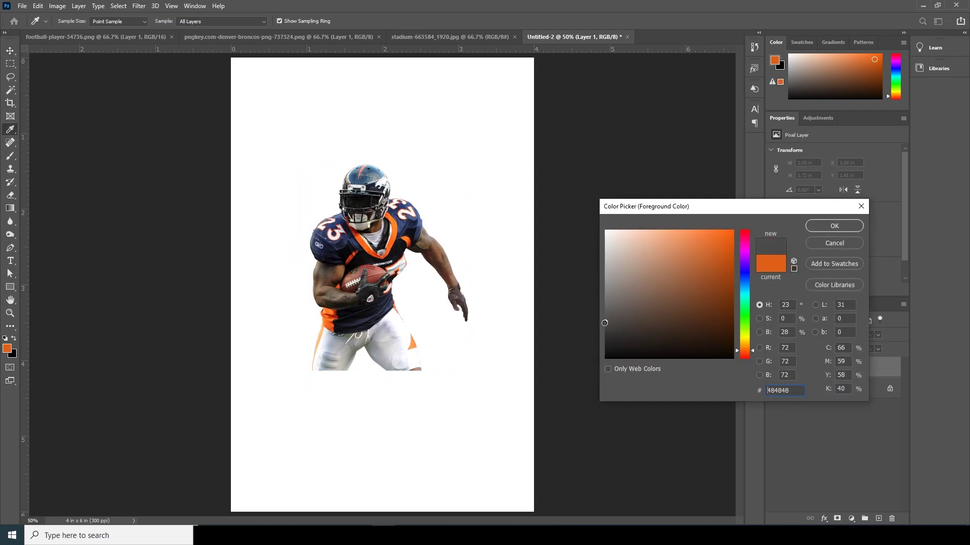
{"action": "left_click_drag", "start_coordinate": [604, 328], "coordinate": [604, 330]}
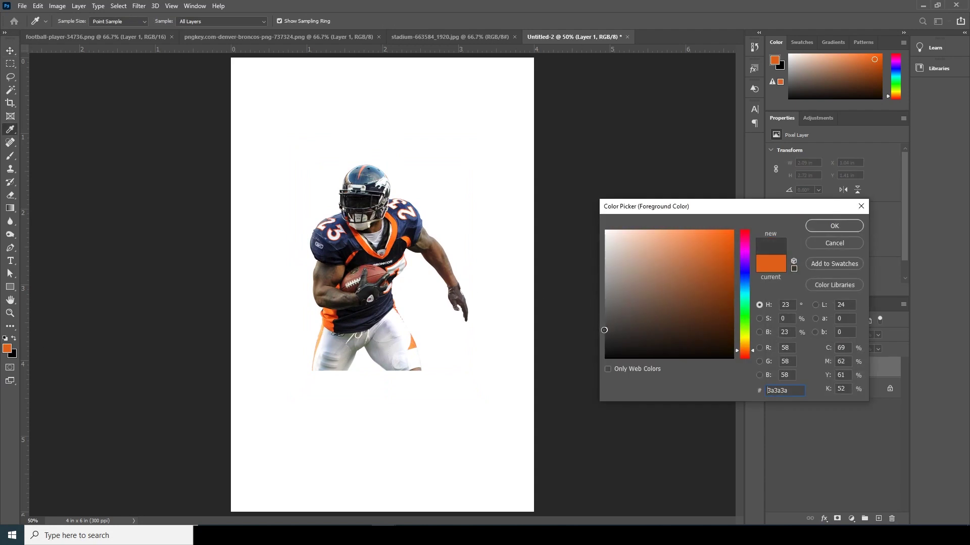
{"action": "left_click", "coordinate": [833, 228]}
{"action": "left_click", "coordinate": [812, 394]}
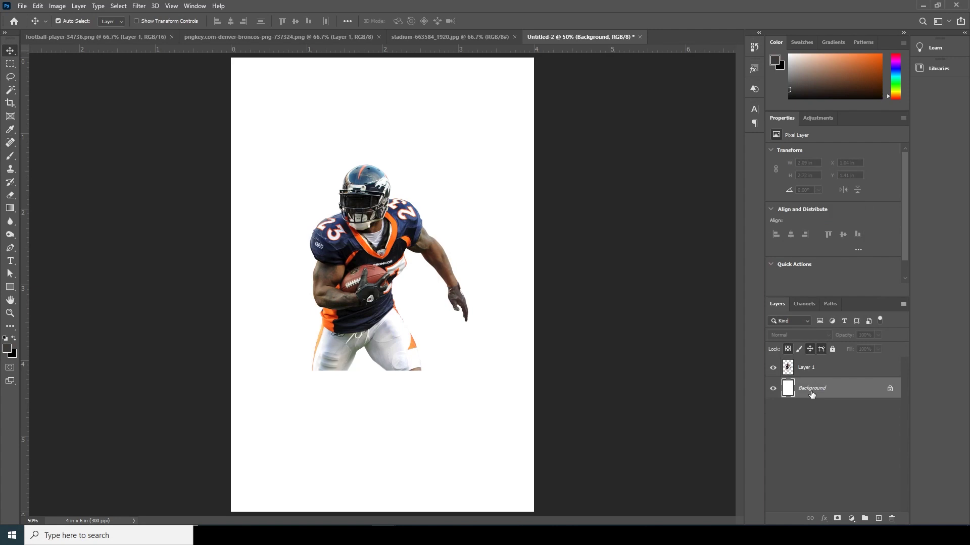
{"action": "key", "text": "alt+BackSpace"}
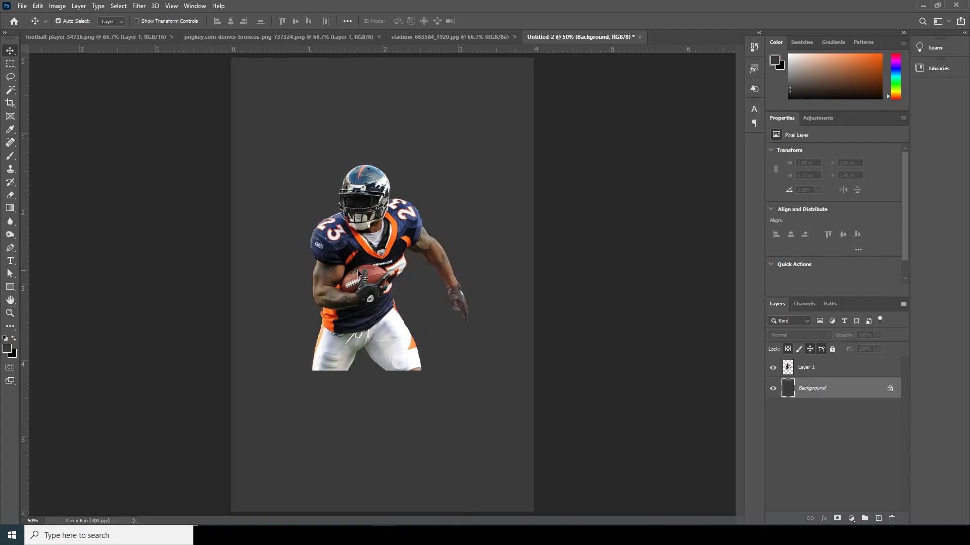
{"action": "left_click_drag", "start_coordinate": [354, 274], "coordinate": [352, 282]}
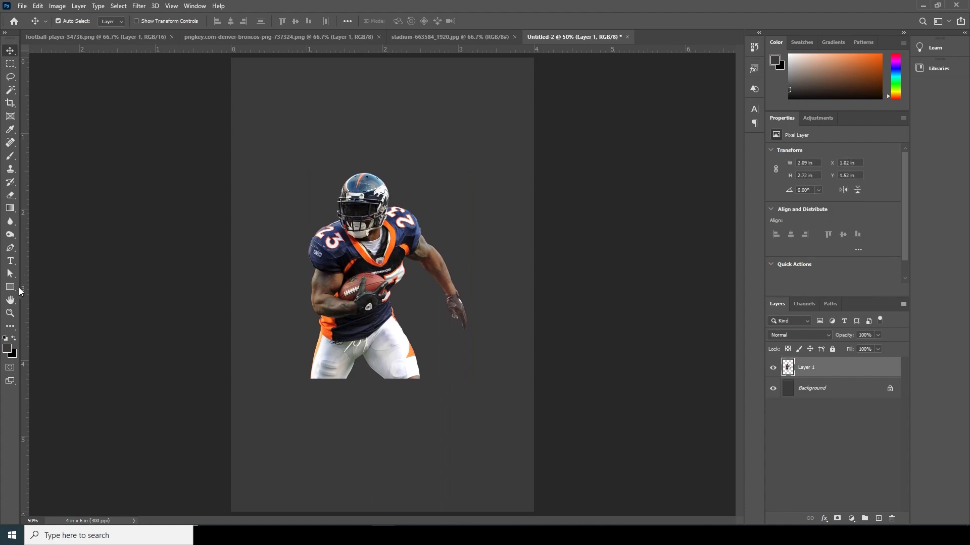
Step: Draw an orange rectangle shape without a stroke, about 484 by 994 px, behind the player and above the Background layer
{"action": "left_click", "coordinate": [10, 287]}
{"action": "left_click", "coordinate": [65, 287]}
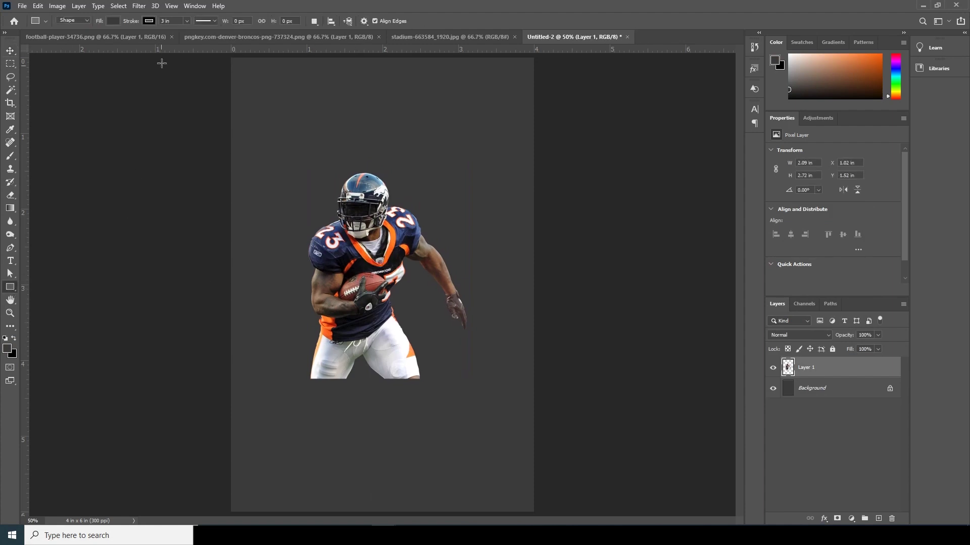
{"action": "left_click", "coordinate": [149, 20]}
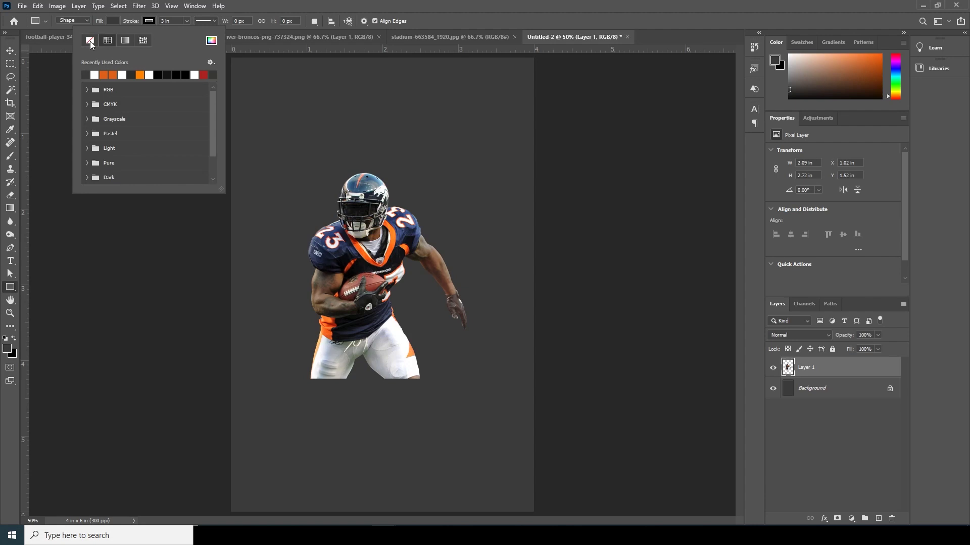
{"action": "left_click", "coordinate": [91, 42]}
{"action": "left_click", "coordinate": [113, 22]}
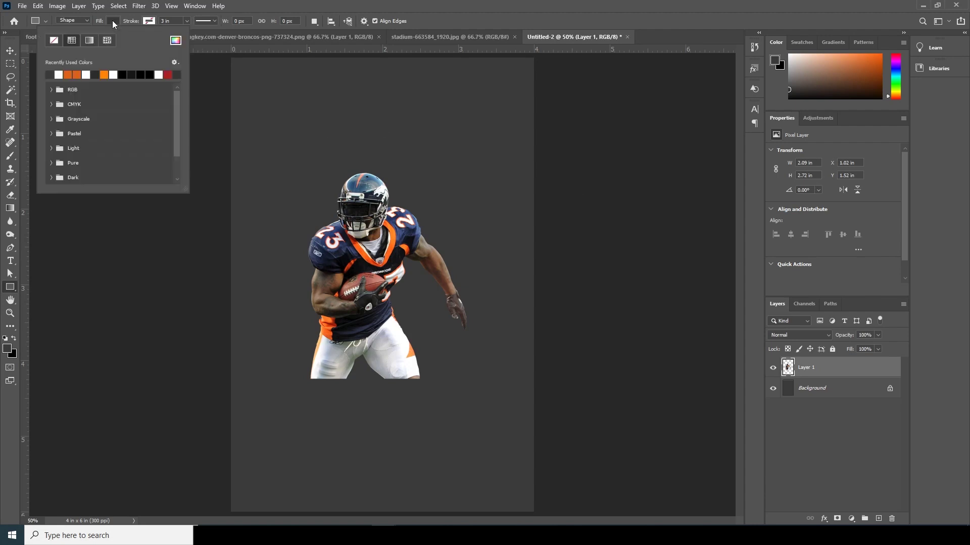
{"action": "left_click", "coordinate": [73, 74]}
{"action": "left_click", "coordinate": [807, 393]}
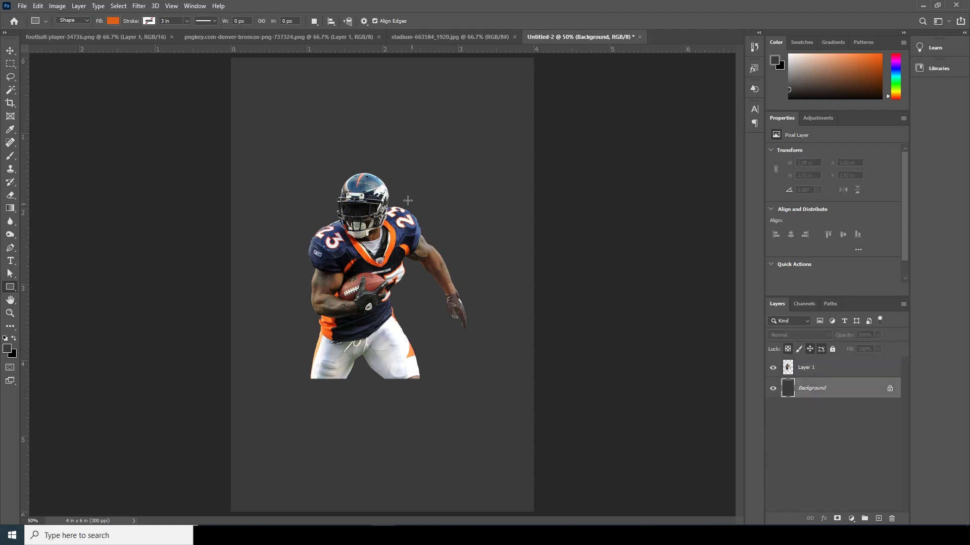
{"action": "left_click_drag", "start_coordinate": [320, 146], "coordinate": [428, 380]}
Step: Shift the player left to about X 0.85 in and the orange rectangle left to about X 256 px
{"action": "left_click", "coordinate": [11, 51]}
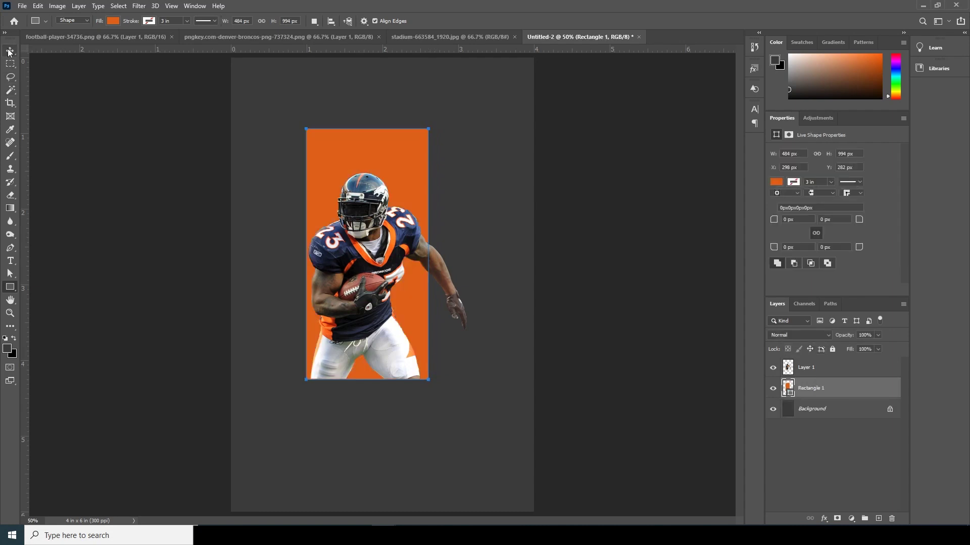
{"action": "left_click", "coordinate": [377, 262]}
{"action": "mouse_move", "coordinate": [385, 174]}
{"action": "left_mouse_down"}
{"action": "mouse_move", "coordinate": [376, 174]}
{"action": "mouse_move", "coordinate": [387, 174]}
{"action": "left_mouse_up"}
{"action": "left_click_drag", "start_coordinate": [374, 263], "coordinate": [365, 263]}
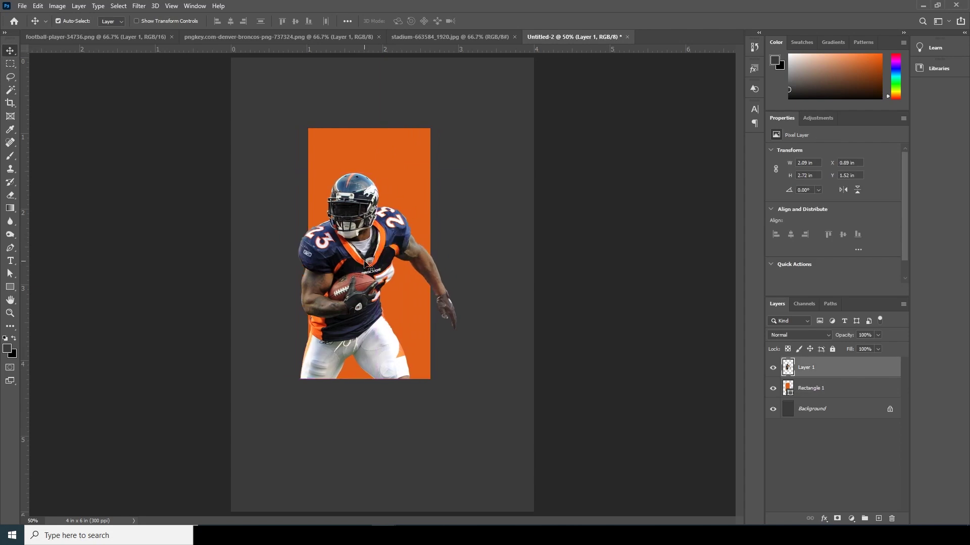
{"action": "left_click", "coordinate": [398, 192]}
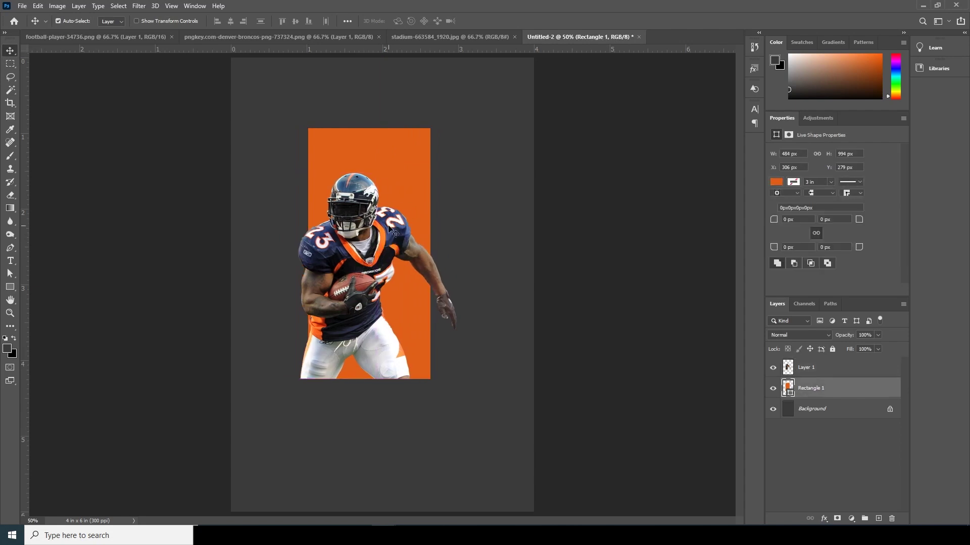
{"action": "key", "text": "ctrl+minus"}
{"action": "key", "text": "ctrl+equal"}
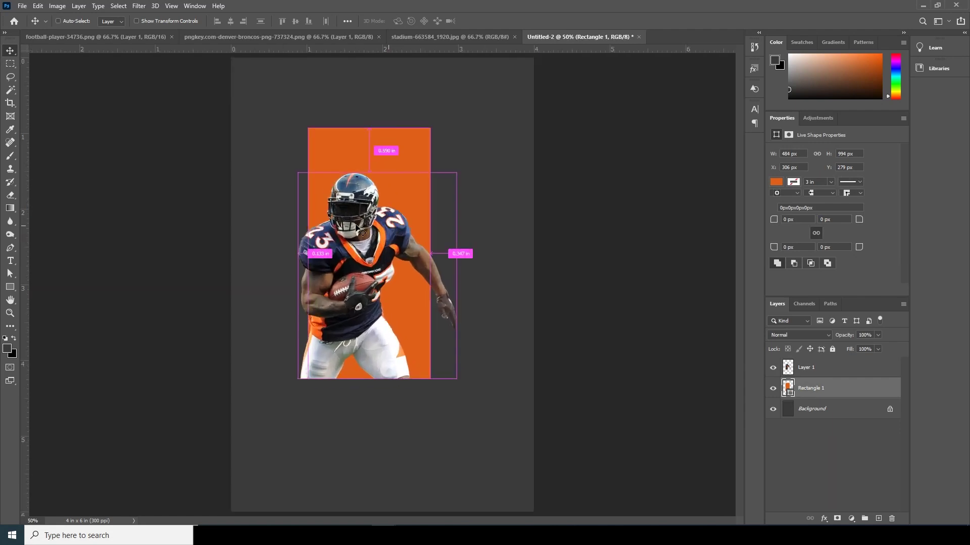
{"action": "left_click_drag", "start_coordinate": [362, 232], "coordinate": [359, 232]}
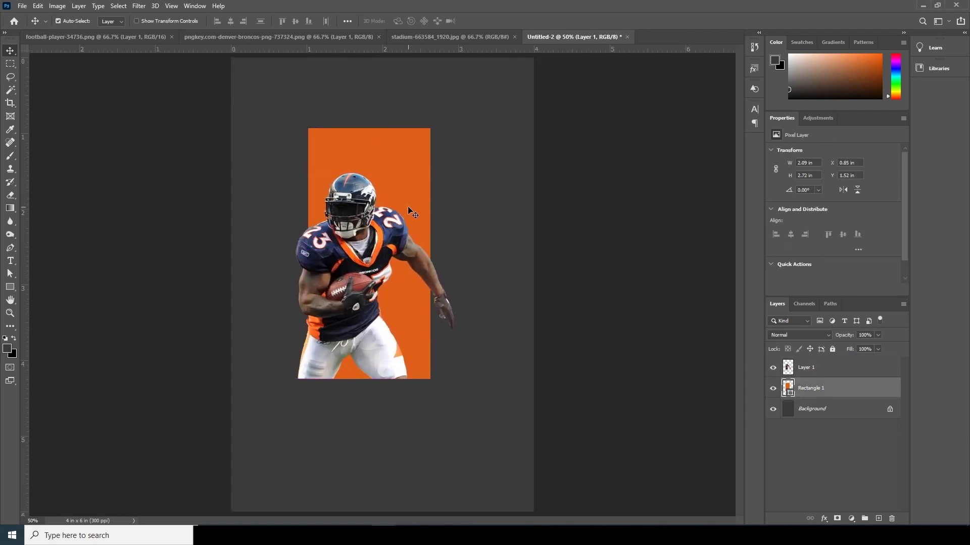
{"action": "left_click_drag", "start_coordinate": [408, 208], "coordinate": [399, 220]}
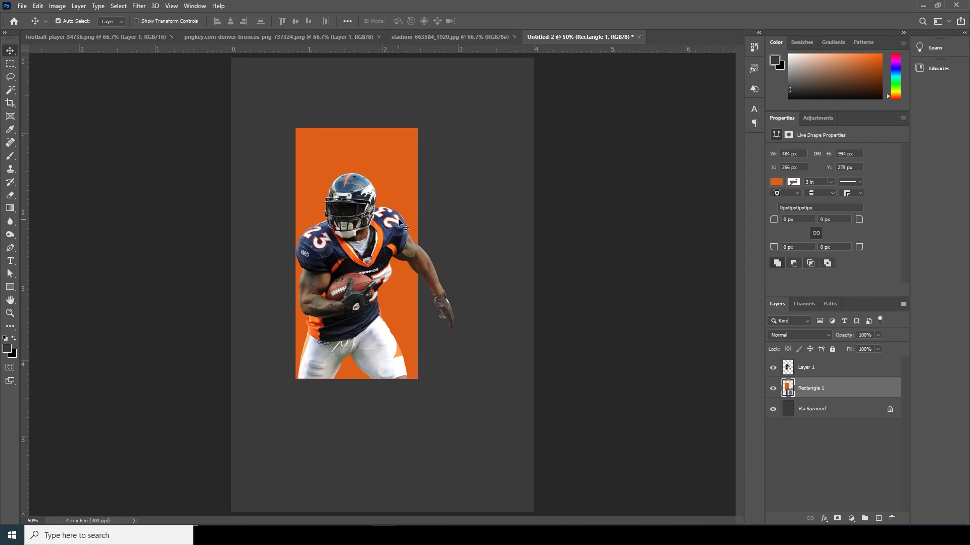
Step: Shorten the orange rectangle from its upper edge and trim it slightly to about 480 by 882 px
{"action": "key", "text": "ctrl"}
{"action": "key", "text": "ctrl+t"}
{"action": "left_click_drag", "start_coordinate": [357, 128], "coordinate": [357, 157]}
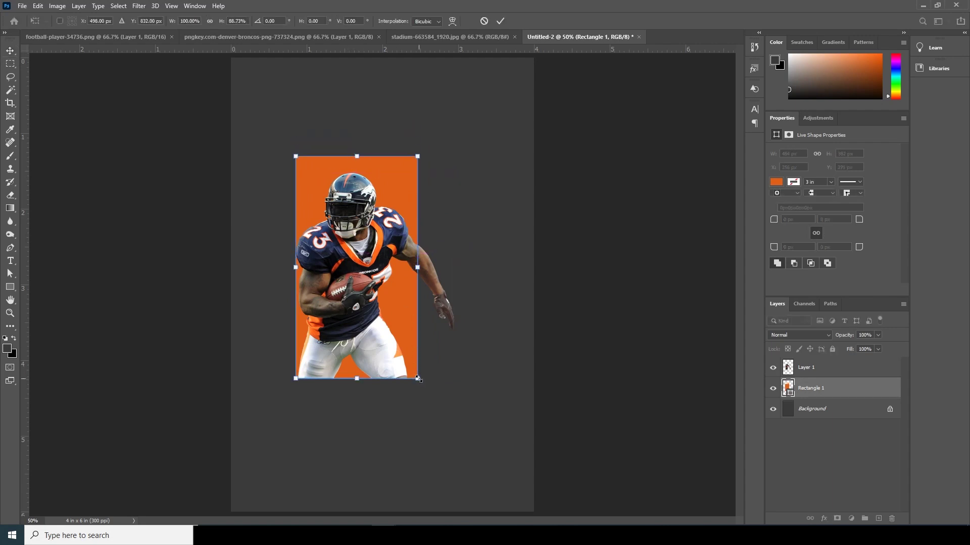
{"action": "left_click_drag", "start_coordinate": [417, 378], "coordinate": [417, 376]}
{"action": "key", "text": "Return"}
Step: Enlarge the player to about 2.51 by 3.27 in and raise it so the helmet extends above the orange rectangle
{"action": "left_click", "coordinate": [787, 368]}
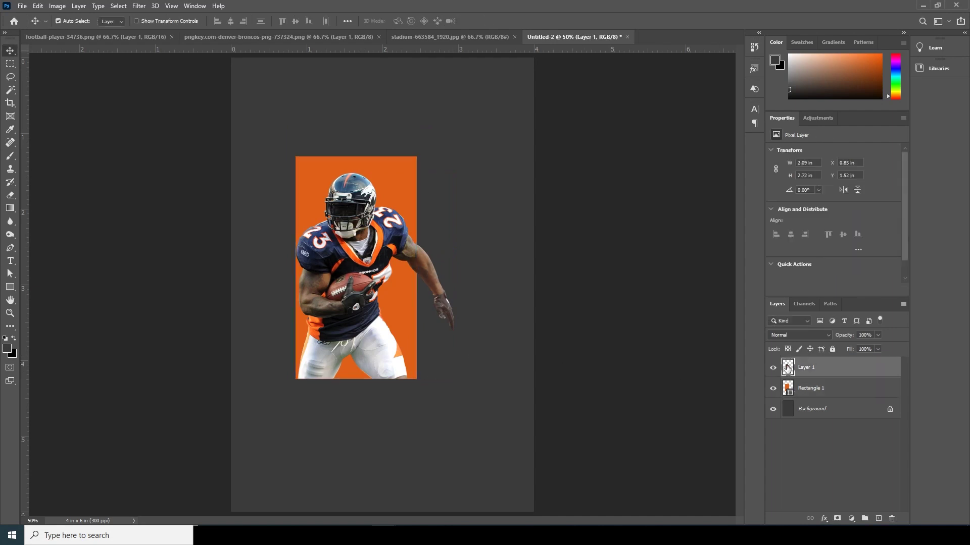
{"action": "left_click_drag", "start_coordinate": [787, 369], "coordinate": [790, 374]}
{"action": "key", "text": "ctrl+t"}
{"action": "left_click_drag", "start_coordinate": [455, 379], "coordinate": [470, 399]}
{"action": "left_click_drag", "start_coordinate": [384, 346], "coordinate": [385, 330]}
{"action": "key", "text": "Return"}
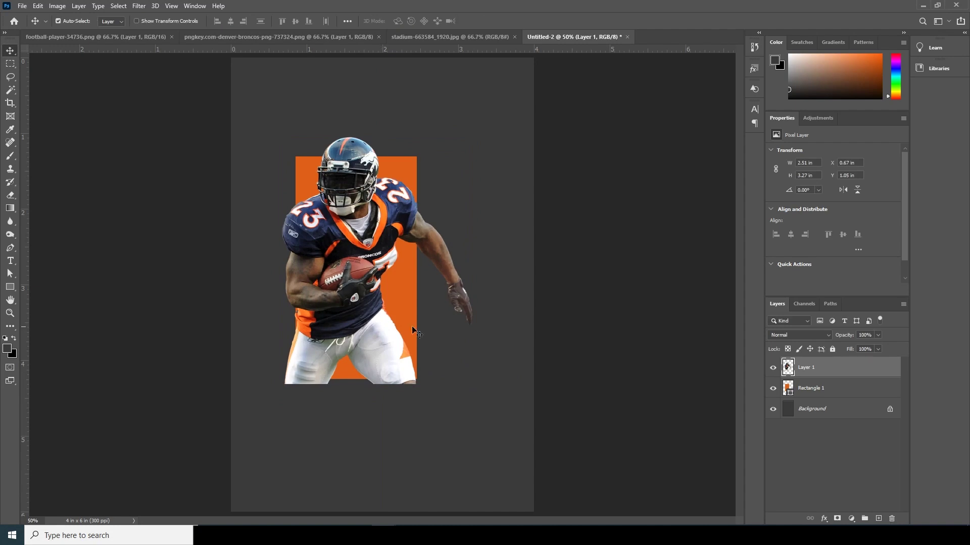
Step: Mask the player layer to the outline of the orange rectangle
{"action": "left_click", "coordinate": [785, 396]}
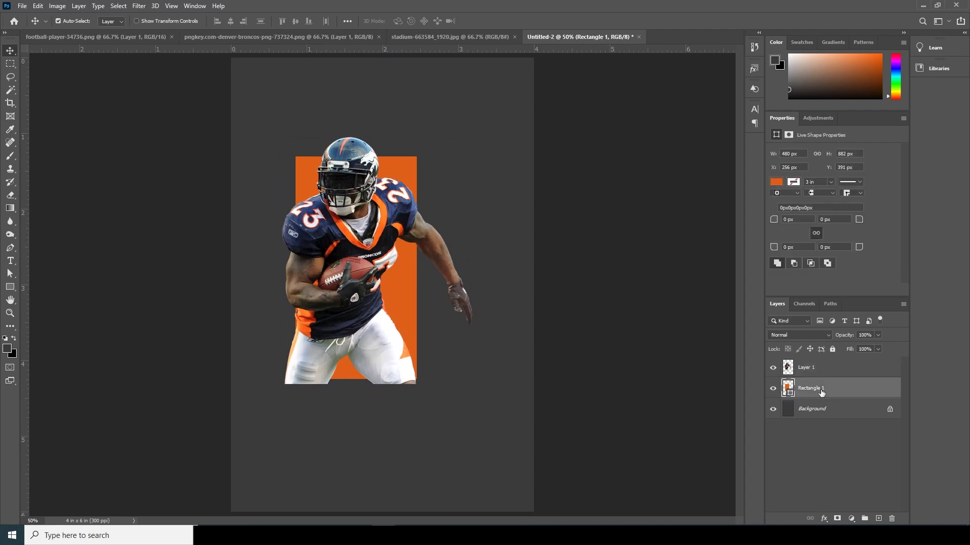
{"action": "left_click", "coordinate": [789, 389], "text": "ctrl"}
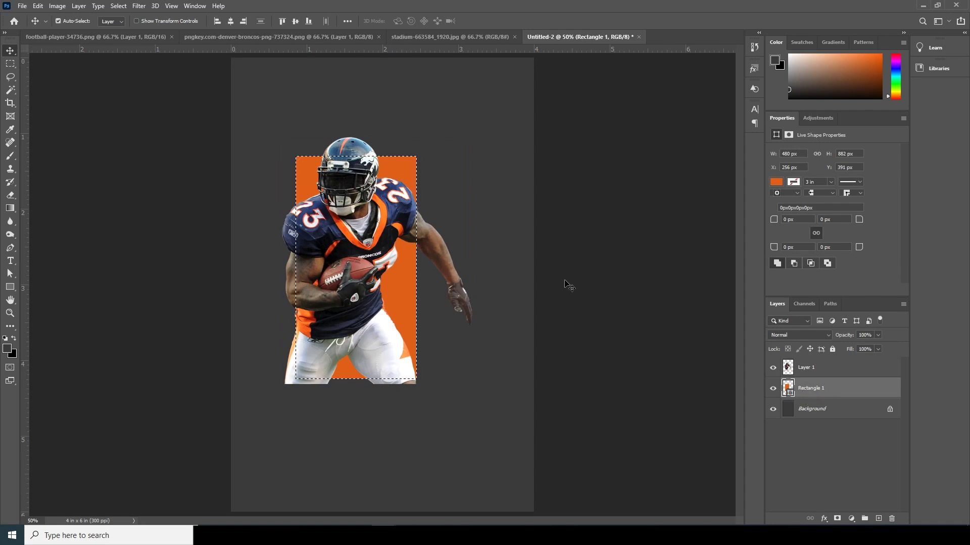
{"action": "left_click", "coordinate": [789, 369]}
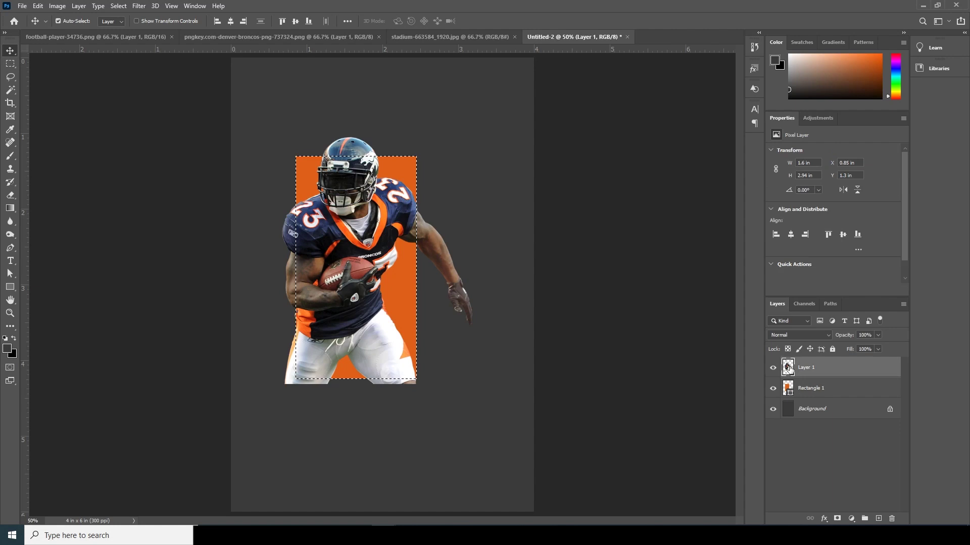
{"action": "left_click", "coordinate": [835, 518]}
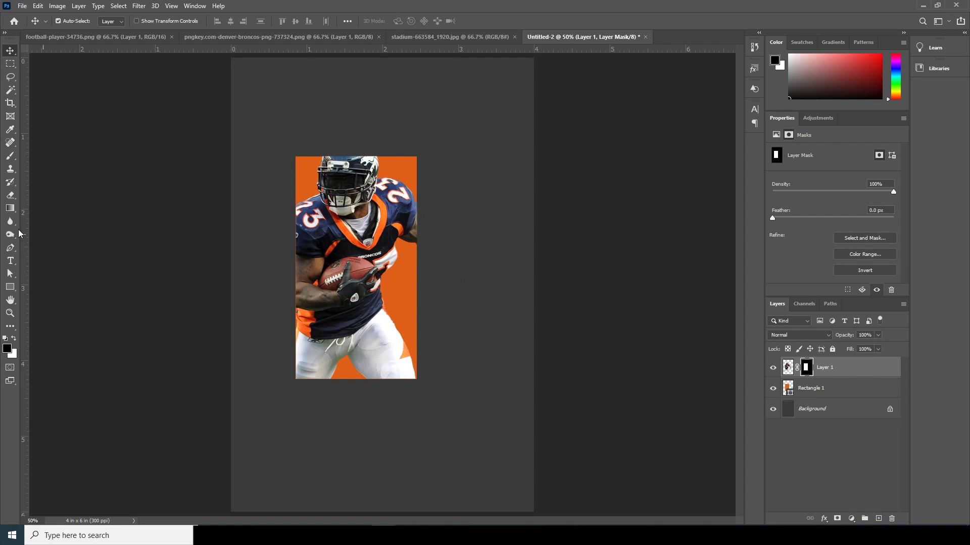
Step: Paint white on the player's mask with a 150 px, 100% hardness brush to reveal the helmet and the shoulder and arm holding the ball
{"action": "left_click", "coordinate": [10, 156]}
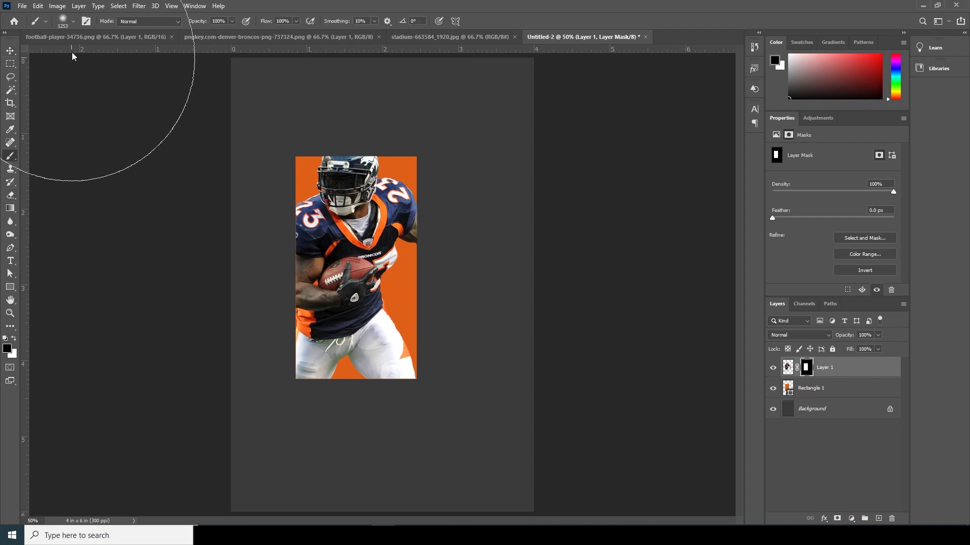
{"action": "left_click", "coordinate": [74, 22]}
{"action": "left_click_drag", "start_coordinate": [70, 77], "coordinate": [122, 77]}
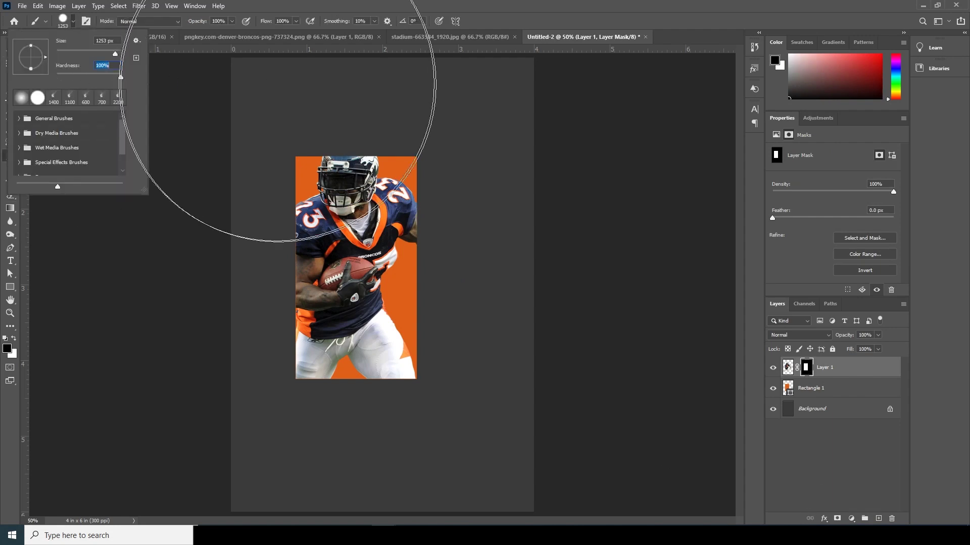
{"action": "left_click", "coordinate": [809, 370]}
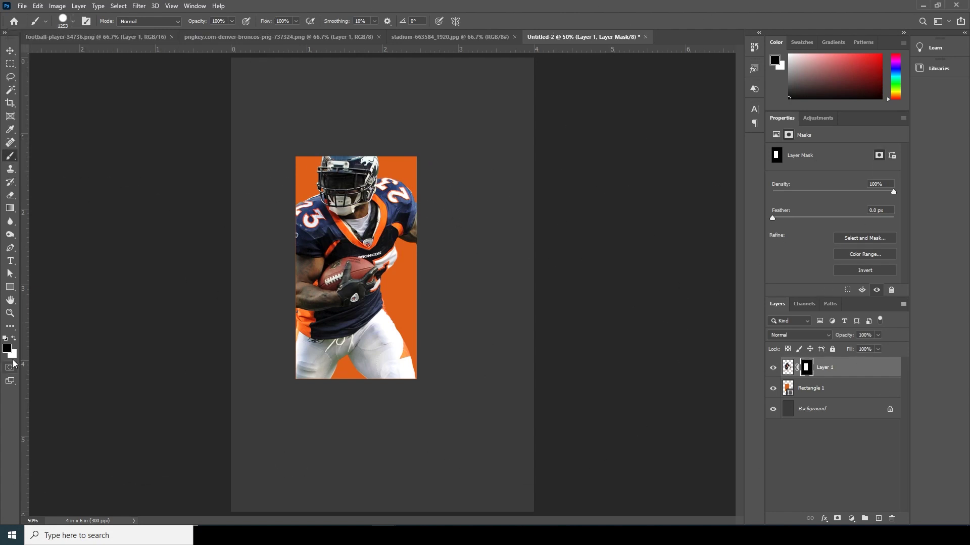
{"action": "left_click", "coordinate": [15, 339]}
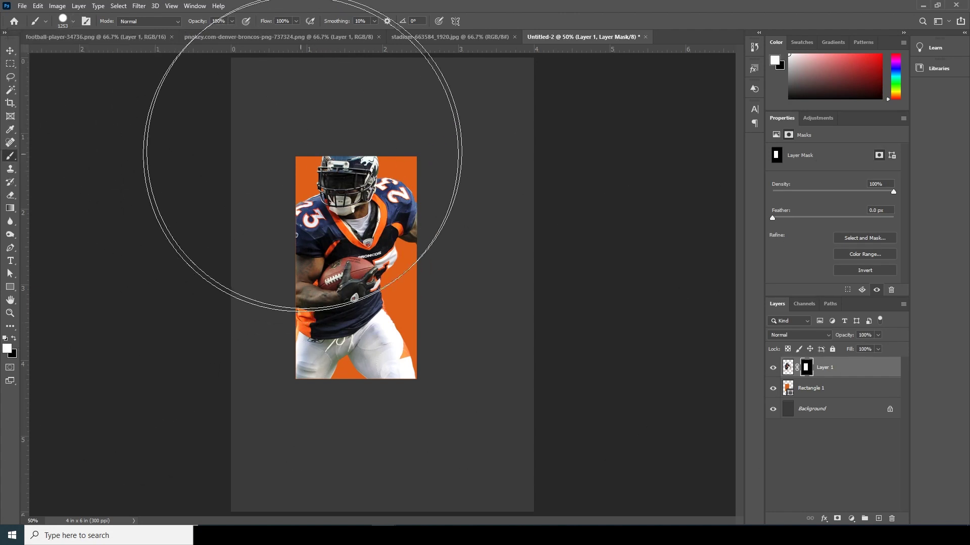
{"action": "key", "text": "bracketleft"}
{"action": "key", "text": "bracketleft"}
{"action": "key", "text": "bracketleft"}
{"action": "key", "text": "bracketleft"}
{"action": "key", "text": "bracketleft"}
{"action": "key", "text": "bracketleft"}
{"action": "key", "text": "bracketleft"}
{"action": "key", "text": "bracketleft"}
{"action": "key", "text": "bracketleft"}
{"action": "key", "text": "bracketleft"}
{"action": "key", "text": "bracketleft"}
{"action": "key", "text": "bracketleft"}
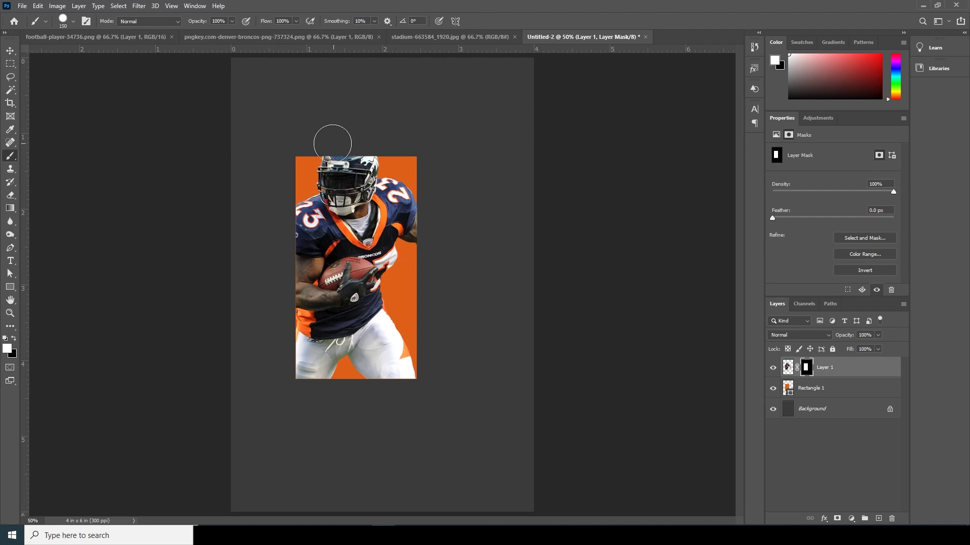
{"action": "mouse_move", "coordinate": [331, 141]}
{"action": "left_mouse_down"}
{"action": "mouse_move", "coordinate": [365, 143]}
{"action": "mouse_move", "coordinate": [368, 152]}
{"action": "mouse_move", "coordinate": [333, 147]}
{"action": "mouse_move", "coordinate": [295, 196]}
{"action": "mouse_move", "coordinate": [288, 188]}
{"action": "mouse_move", "coordinate": [285, 377]}
{"action": "left_mouse_up"}
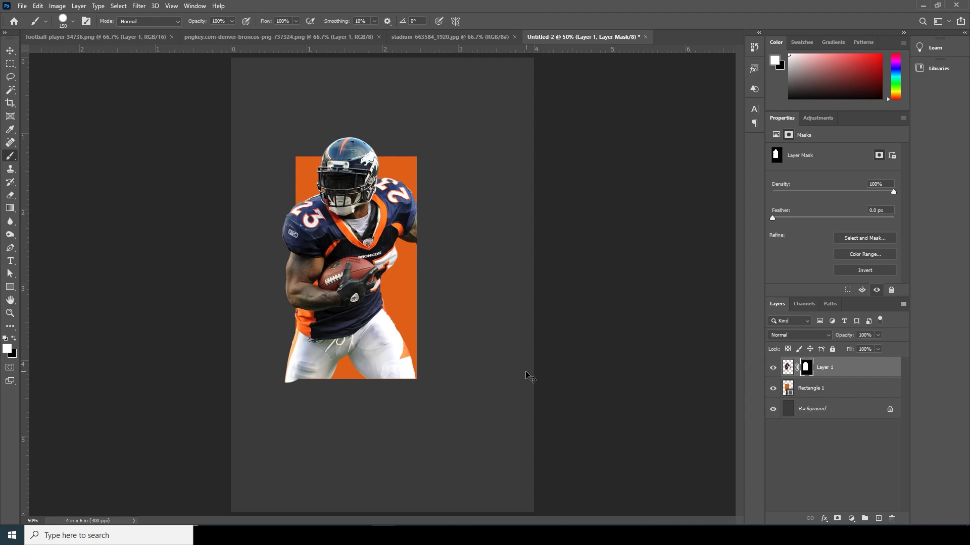
{"action": "key", "text": "ctrl+z"}
{"action": "mouse_move", "coordinate": [303, 216]}
{"action": "left_mouse_down"}
{"action": "mouse_move", "coordinate": [288, 242]}
{"action": "mouse_move", "coordinate": [300, 288]}
{"action": "left_mouse_up"}
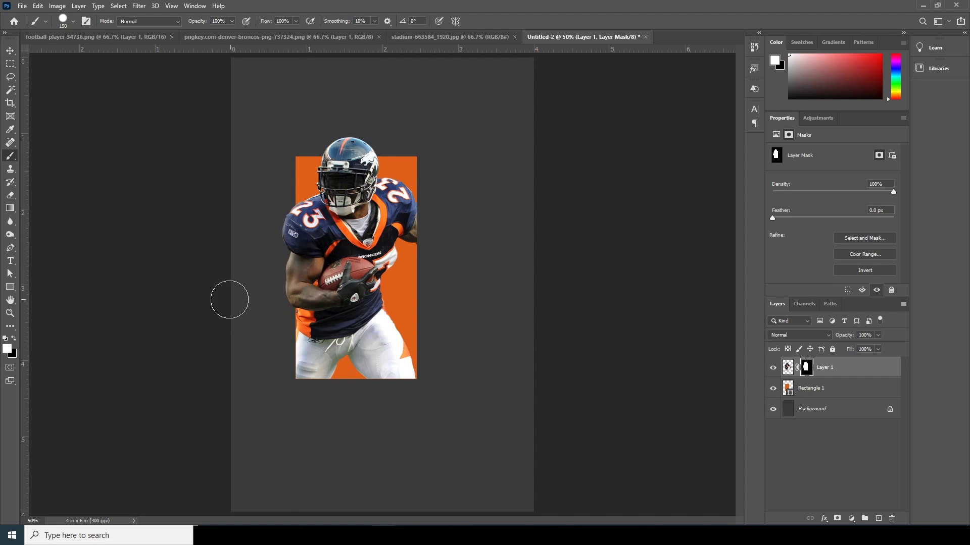
{"action": "left_click", "coordinate": [11, 52]}
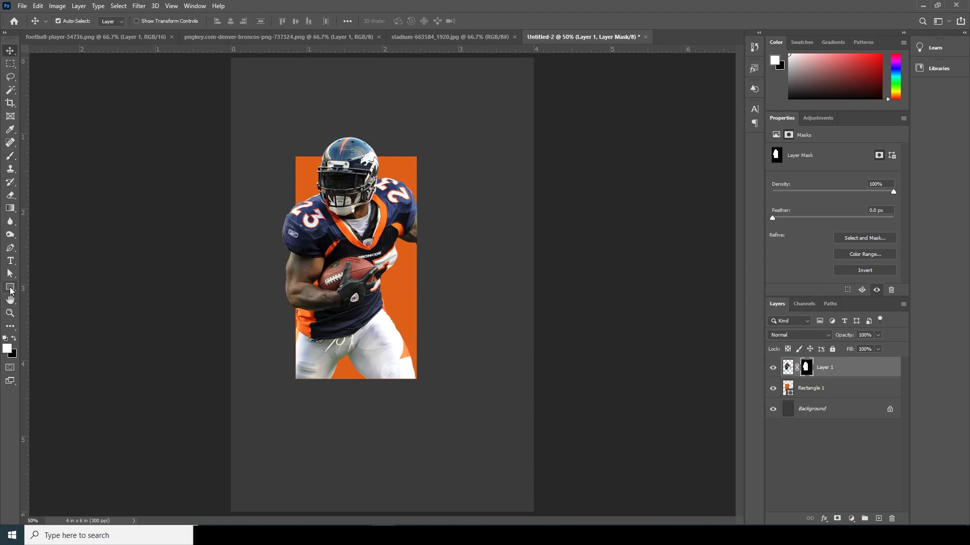
Step: Draw a white rectangle without a stroke, about 310 by 1138 px, along the right edge of the orange rectangle
{"action": "left_click", "coordinate": [10, 287]}
{"action": "left_click", "coordinate": [44, 290]}
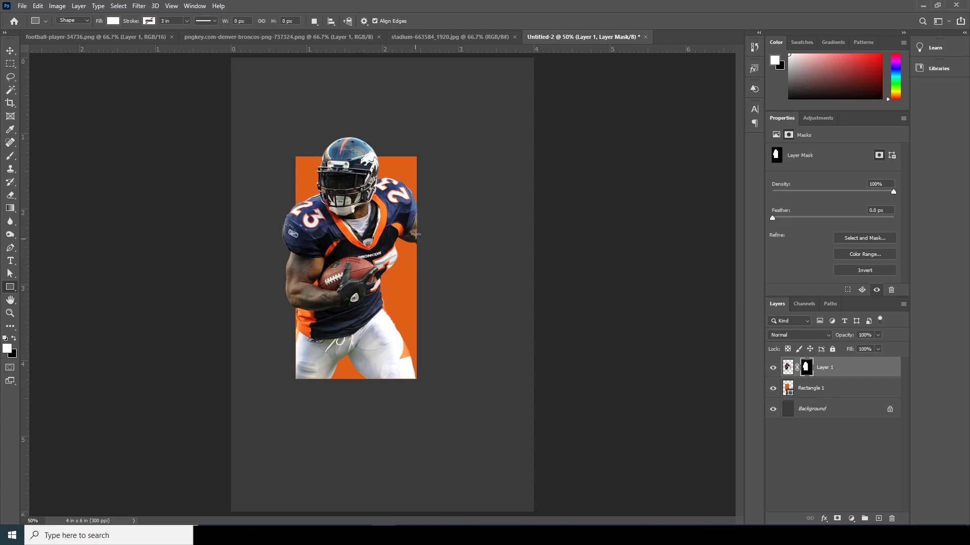
{"action": "left_click_drag", "start_coordinate": [418, 156], "coordinate": [496, 442]}
{"action": "key", "text": "v"}
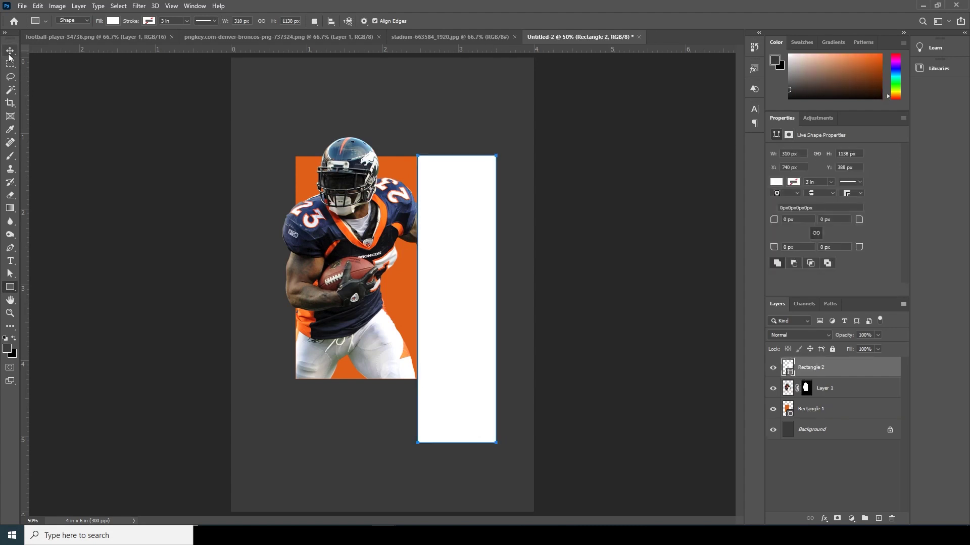
Step: Move the white rectangle down and slightly right to about X 742 px, Y 464 px
{"action": "left_click_drag", "start_coordinate": [446, 225], "coordinate": [449, 247]}
{"action": "key", "text": "Right"}
{"action": "key", "text": "Right"}
{"action": "key", "text": "Right"}
{"action": "key", "text": "Right"}
{"action": "key", "text": "Right"}
{"action": "key", "text": "Right"}
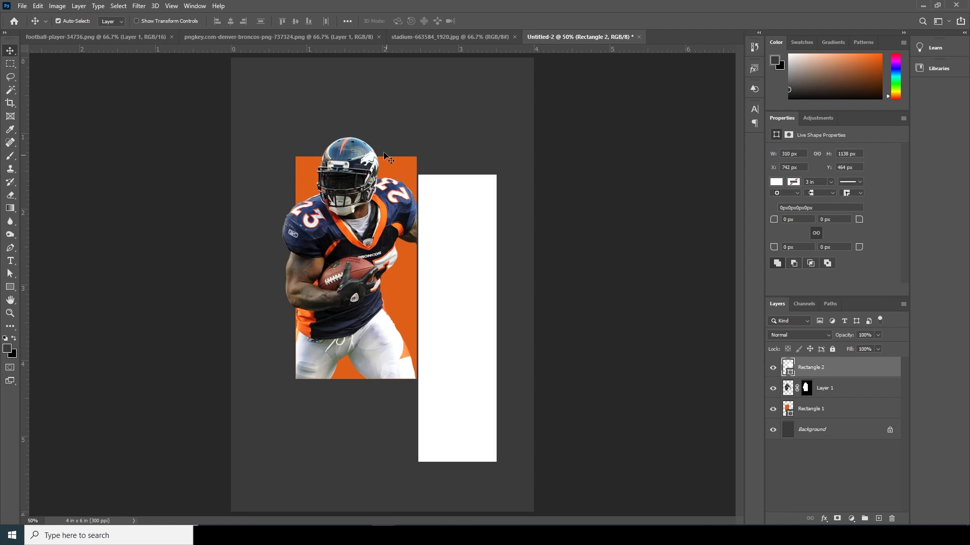
Step: Bring the stadium photo into the composition above the white rectangle and clip it to that rectangle
{"action": "left_click", "coordinate": [66, 38]}
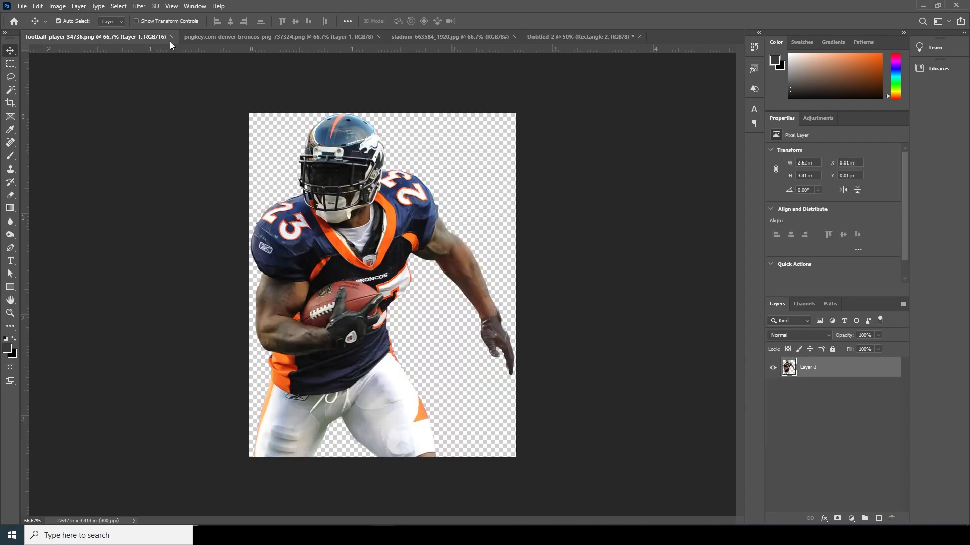
{"action": "left_click", "coordinate": [227, 38]}
{"action": "left_click", "coordinate": [454, 37]}
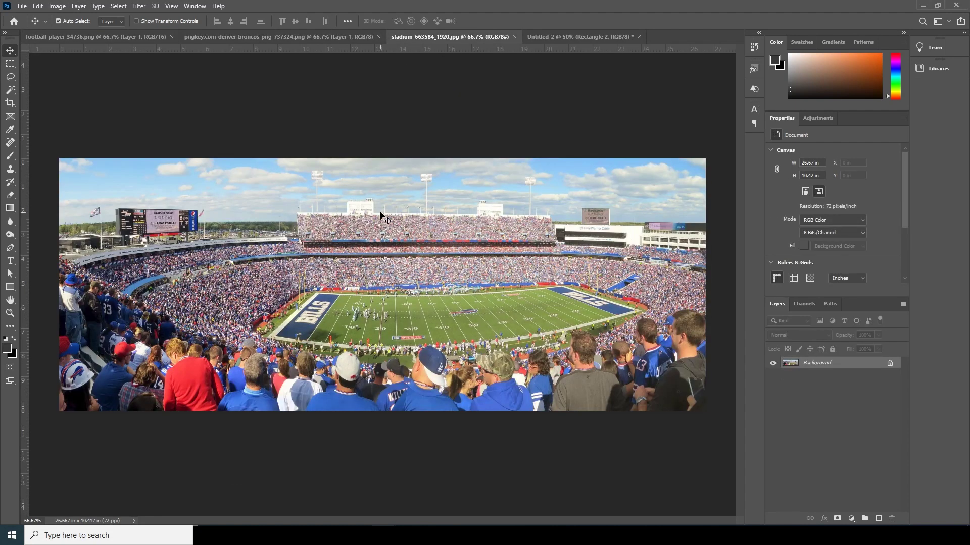
{"action": "left_click_drag", "start_coordinate": [578, 39], "coordinate": [439, 313]}
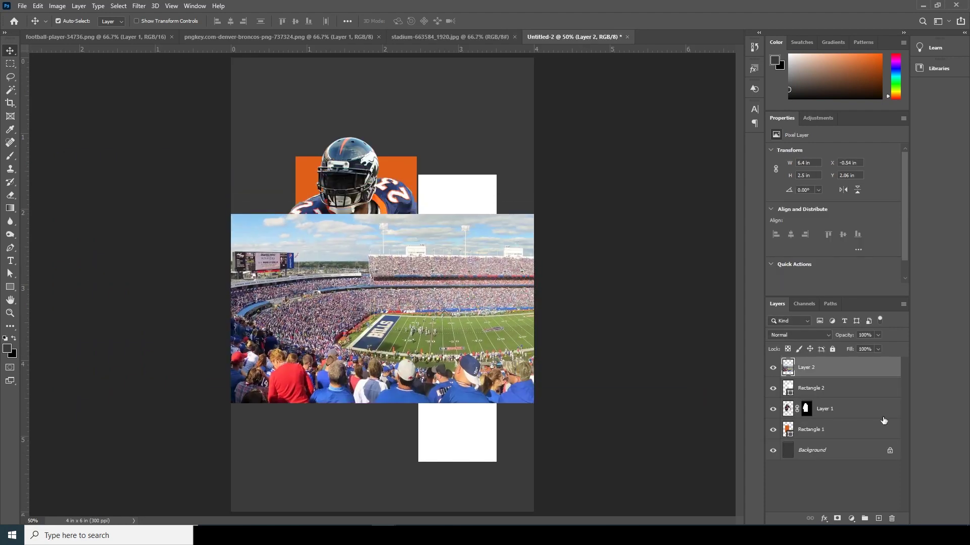
{"action": "right_click", "coordinate": [844, 372]}
{"action": "left_click", "coordinate": [747, 292]}
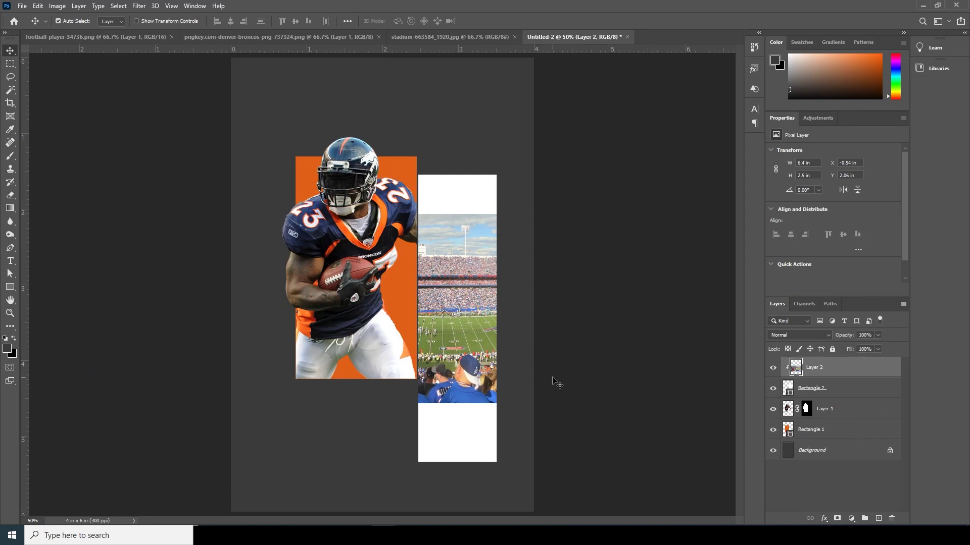
Step: Enlarge the stadium photo to about 12.77 by 4.99 in and position it so the stands and field fill the rectangle
{"action": "key", "text": "ctrl+t"}
{"action": "left_click_drag", "start_coordinate": [673, 402], "coordinate": [842, 467]}
{"action": "left_click_drag", "start_coordinate": [443, 377], "coordinate": [327, 404]}
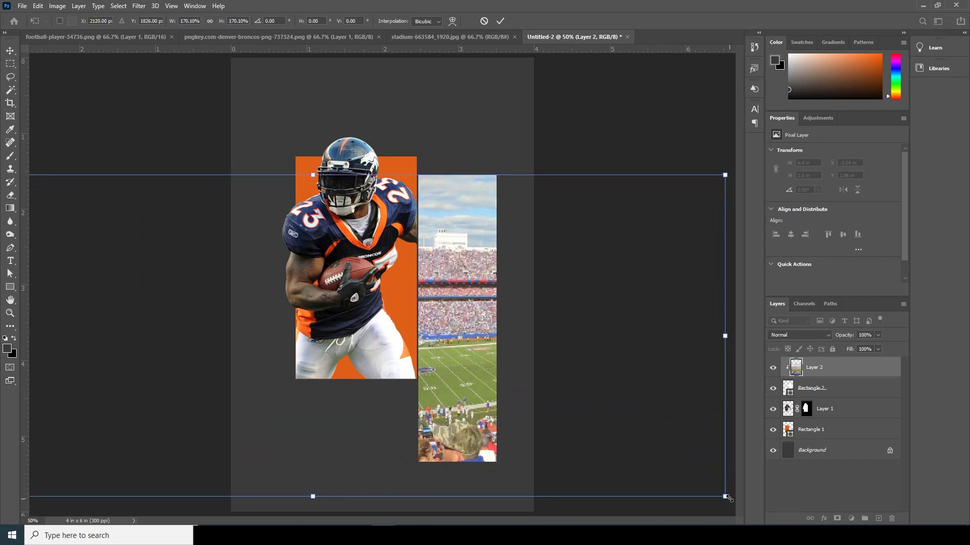
{"action": "left_click_drag", "start_coordinate": [725, 497], "coordinate": [796, 523]}
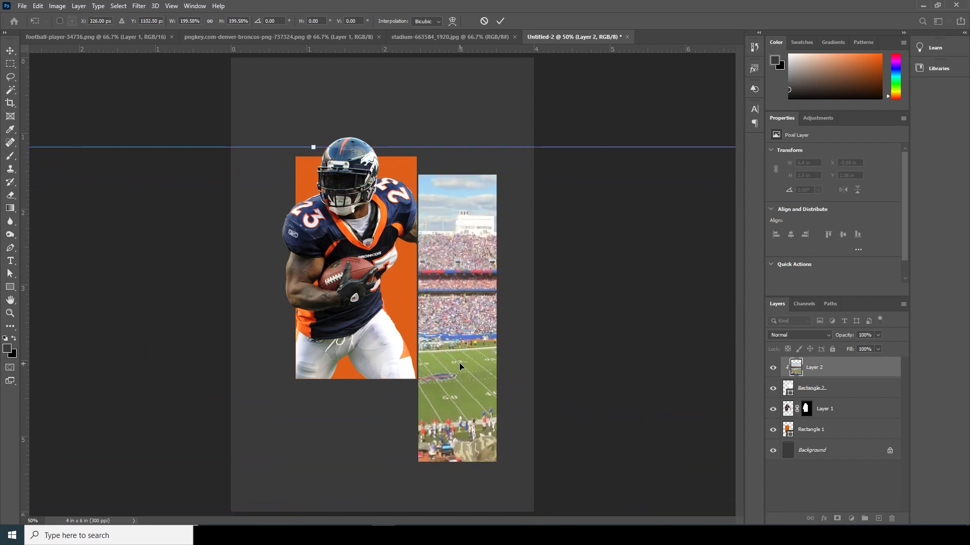
{"action": "left_click_drag", "start_coordinate": [460, 366], "coordinate": [385, 379]}
{"action": "key", "text": "Return"}
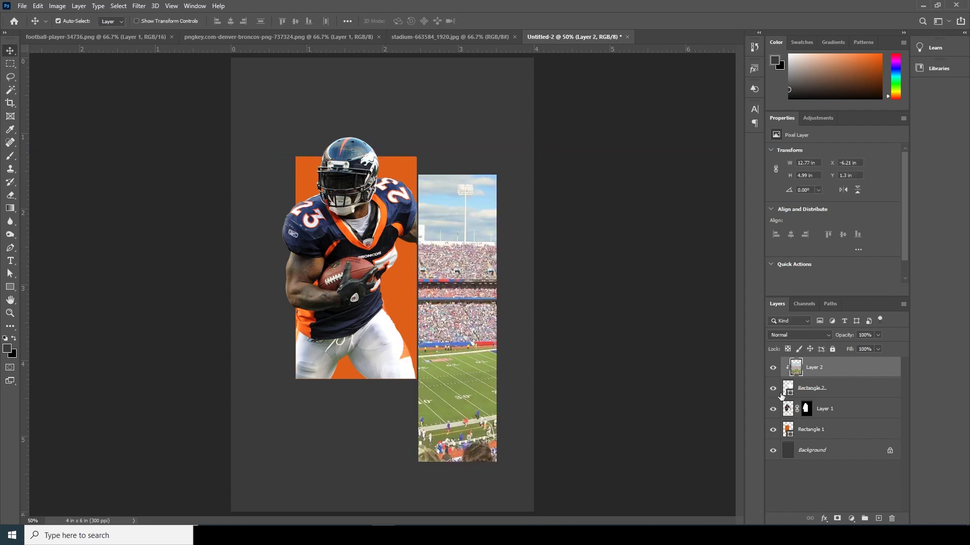
Step: Recolor the white rectangle beneath the stadium photo to dark gray 282828
{"action": "left_click", "coordinate": [791, 395]}
{"action": "double_click", "coordinate": [790, 394]}
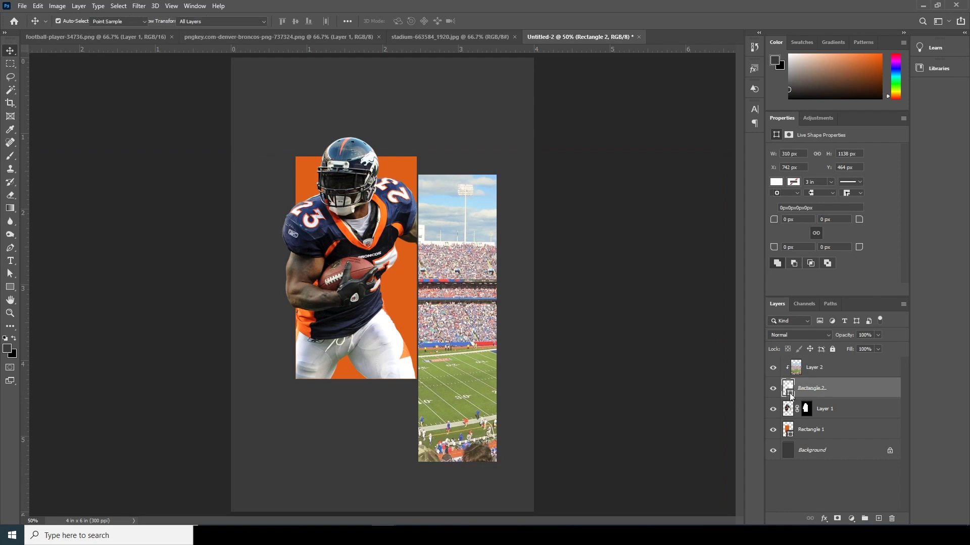
{"action": "type", "text": "272727"}
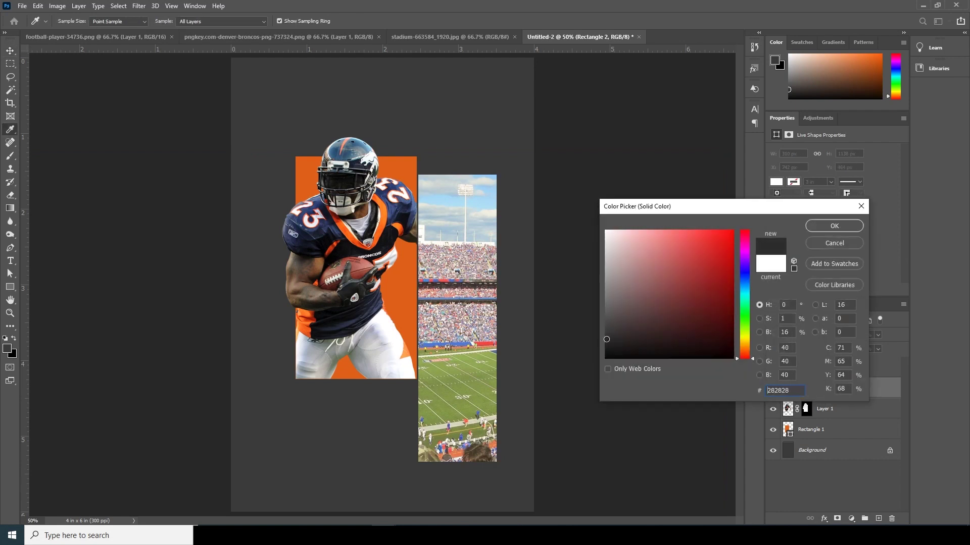
{"action": "left_click", "coordinate": [826, 231]}
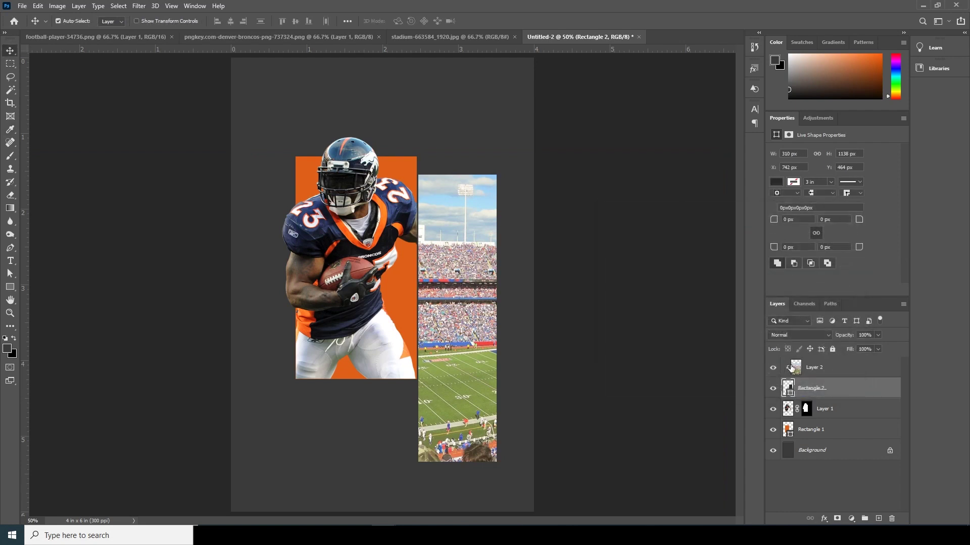
Step: Lower the stadium photo layer's opacity to 22%
{"action": "left_click", "coordinate": [792, 368]}
{"action": "left_click", "coordinate": [877, 335]}
{"action": "left_click_drag", "start_coordinate": [850, 348], "coordinate": [848, 347]}
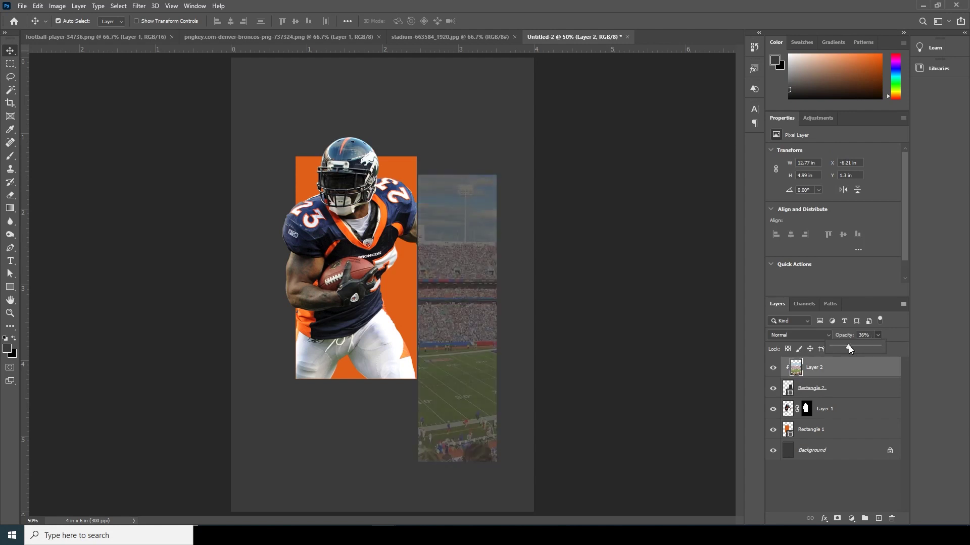
{"action": "left_click_drag", "start_coordinate": [845, 348], "coordinate": [842, 348]}
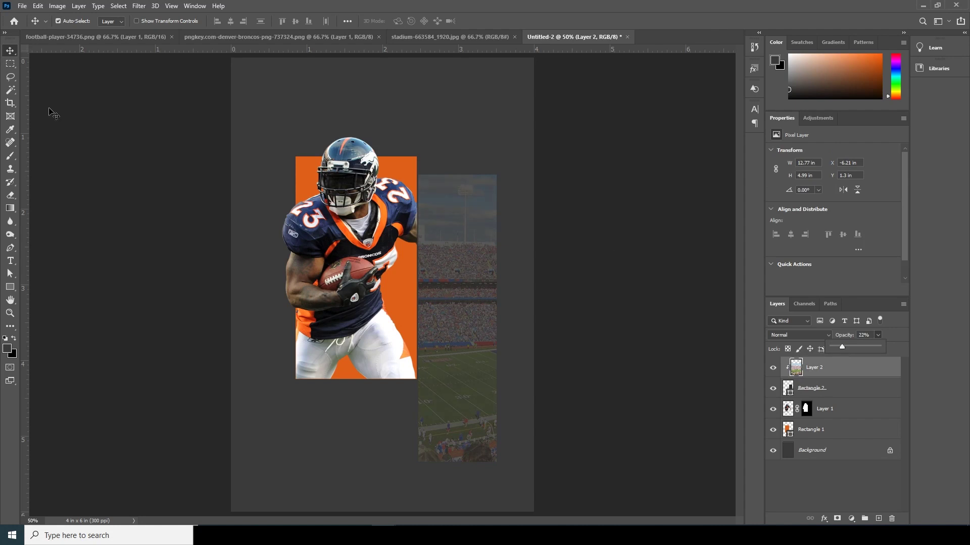
Step: Add the number 80 player cutout, scale it to about 2.26 by 3.12 in, and place it low over the stadium panel at about X 1.55 in, Y 2.77 in
{"action": "left_click", "coordinate": [247, 37]}
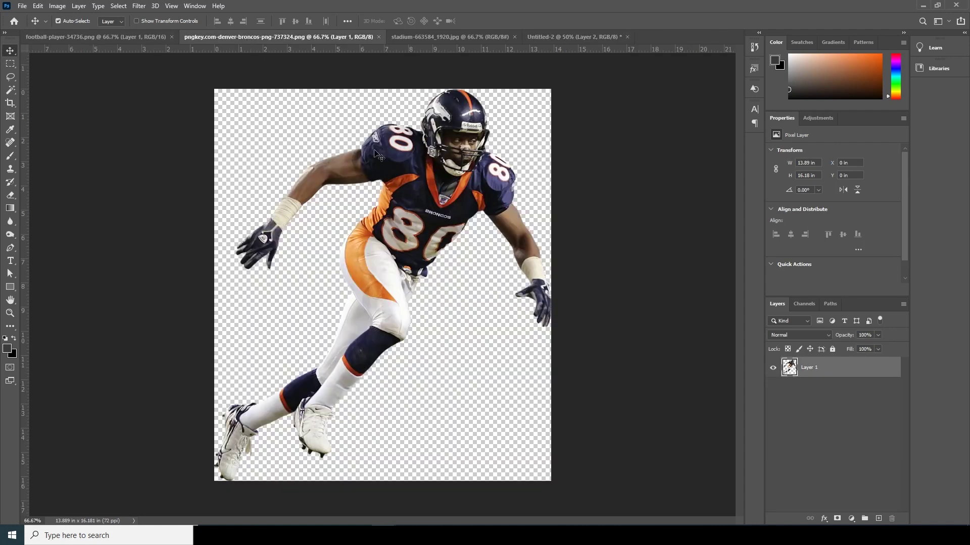
{"action": "left_click_drag", "start_coordinate": [424, 192], "coordinate": [424, 263]}
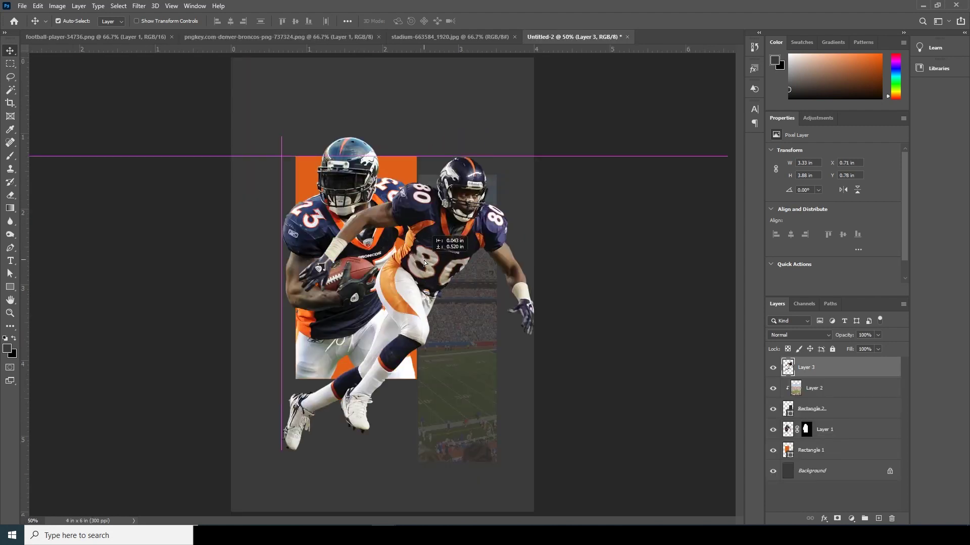
{"action": "left_click", "coordinate": [38, 7]}
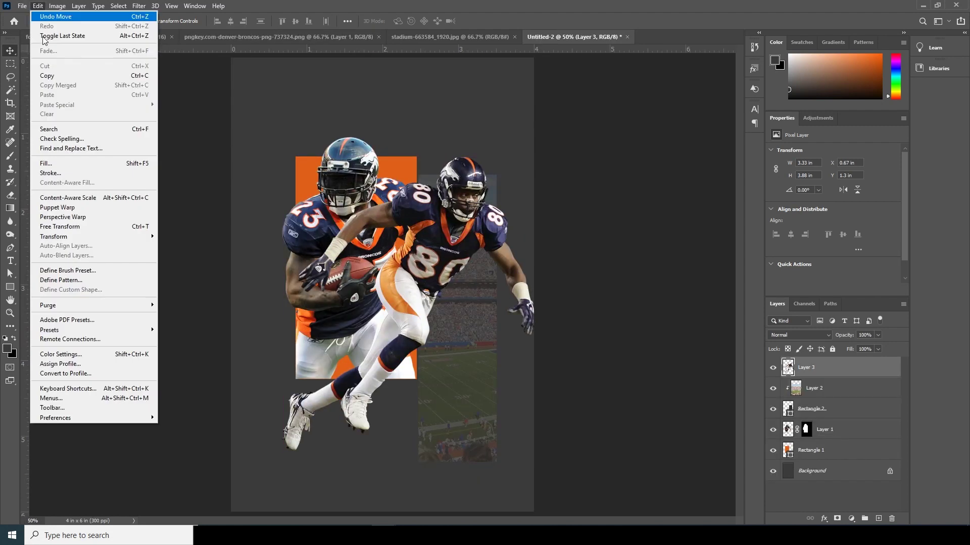
{"action": "left_click", "coordinate": [54, 231]}
{"action": "left_click_drag", "start_coordinate": [556, 178], "coordinate": [458, 182]}
{"action": "left_click_drag", "start_coordinate": [420, 278], "coordinate": [442, 354]}
{"action": "left_click_drag", "start_coordinate": [540, 447], "coordinate": [544, 451]}
{"action": "key", "text": "Return"}
Step: Move all layers above the Background up together so the orange rectangle's upper edge sits at about Y 277 px
{"action": "key", "text": "ctrl+minus"}
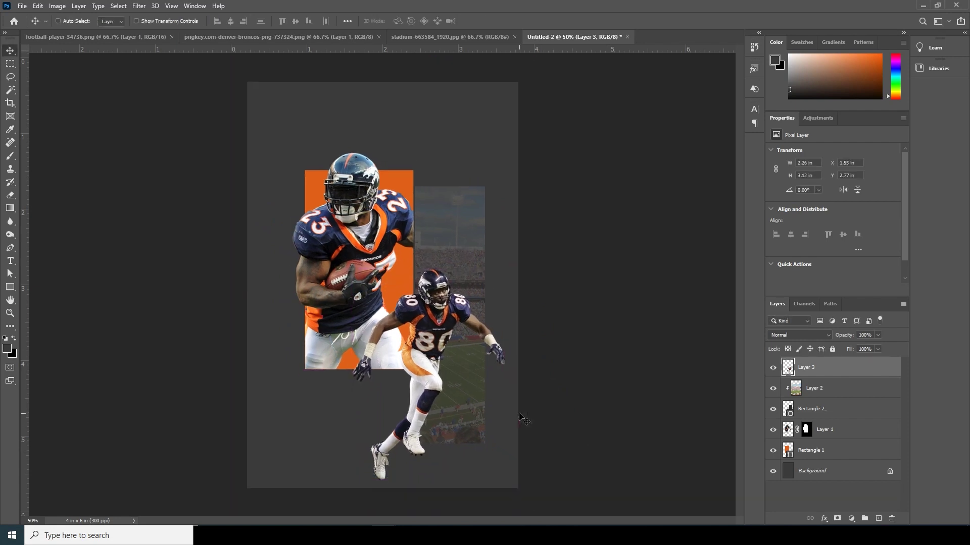
{"action": "left_click", "coordinate": [797, 453]}
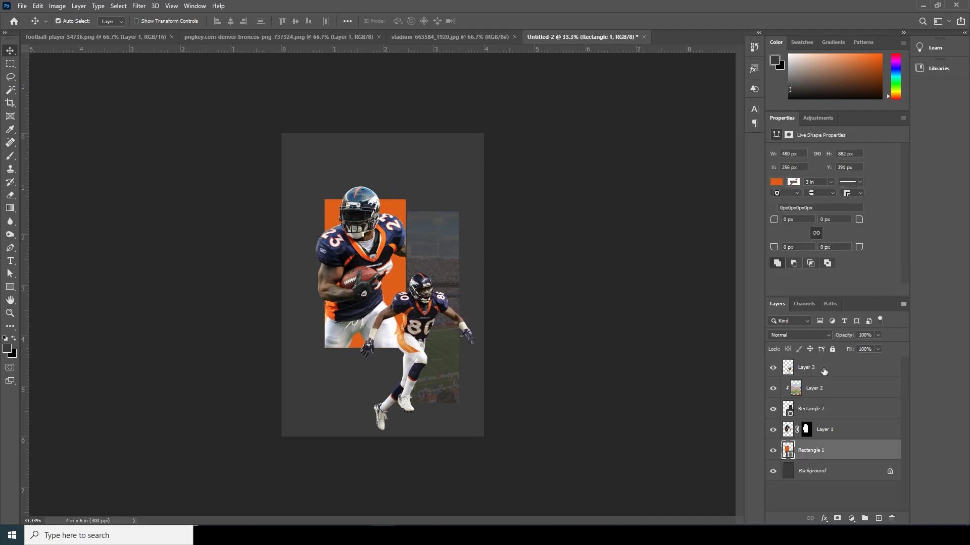
{"action": "left_click", "coordinate": [824, 371], "text": "shift"}
{"action": "key", "text": "ctrl+t"}
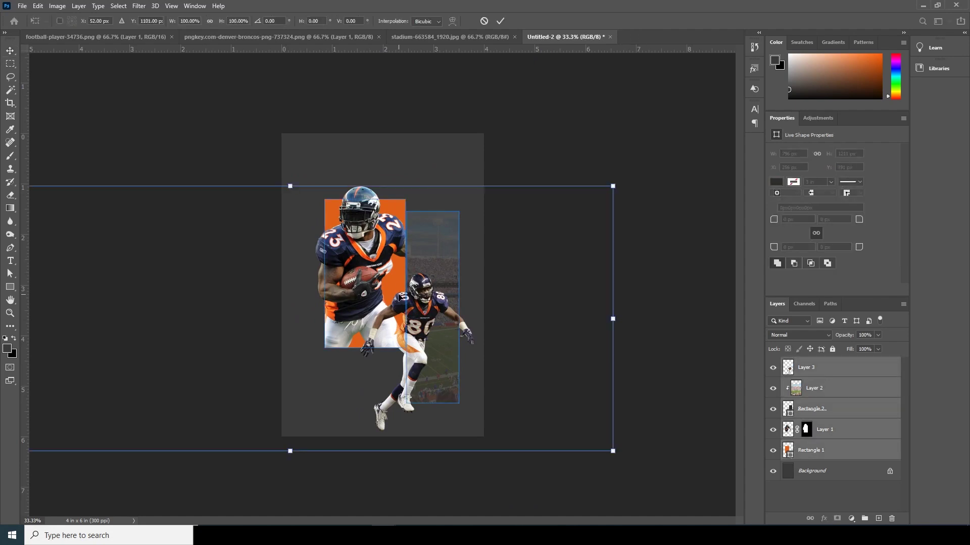
{"action": "left_click_drag", "start_coordinate": [400, 297], "coordinate": [399, 278]}
{"action": "key", "text": "Return"}
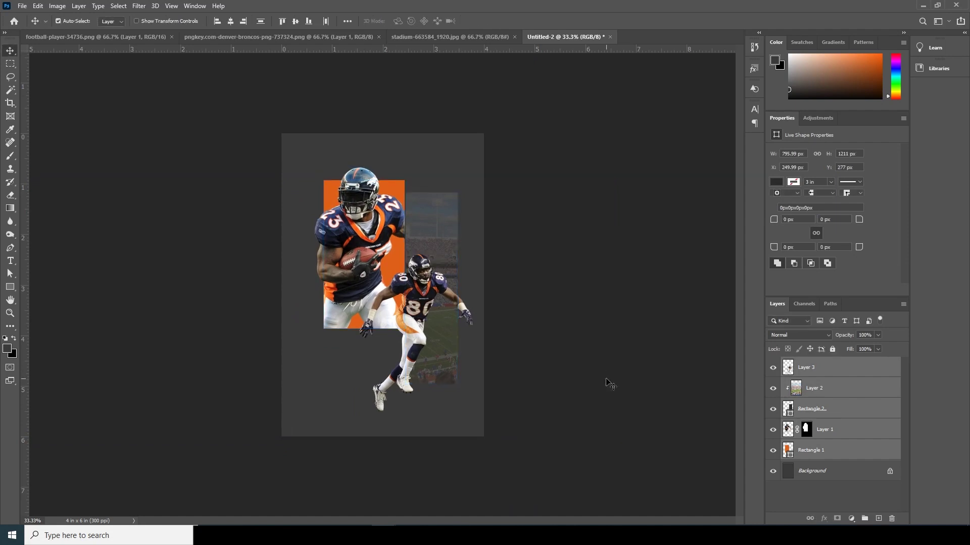
{"action": "left_click", "coordinate": [609, 383]}
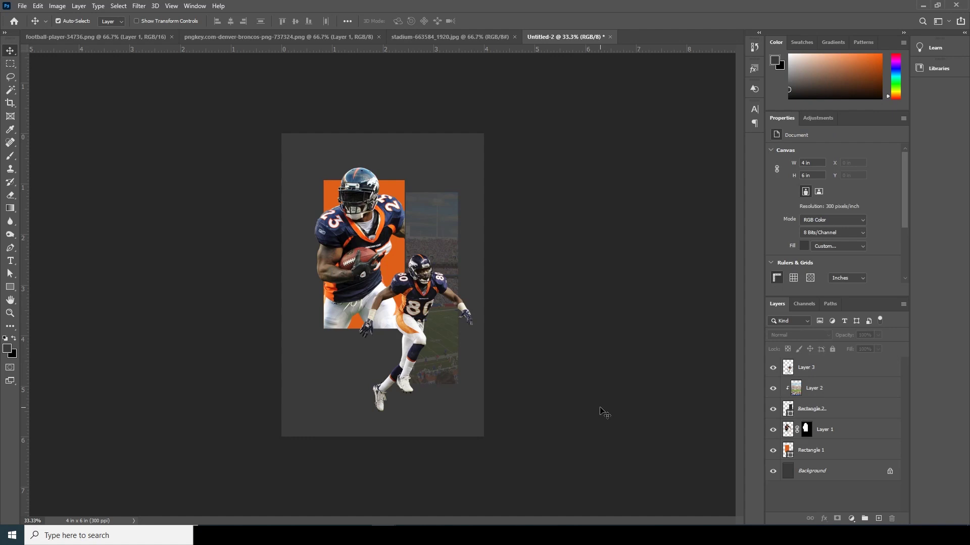
Step: Duplicate the orange rectangle layer and move the copy to the top of the layer stack
{"action": "left_click", "coordinate": [399, 191]}
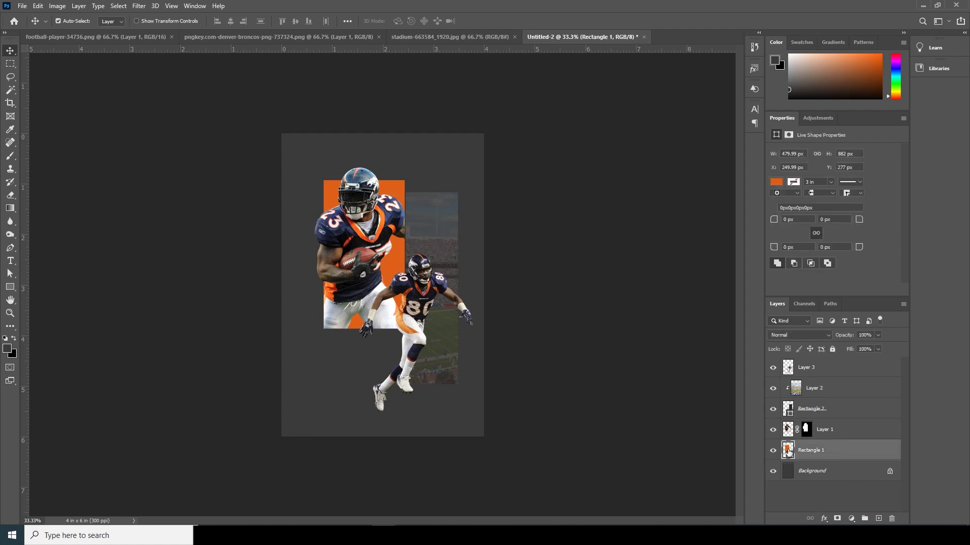
{"action": "key", "text": "ctrl"}
{"action": "key", "text": "ctrl+j"}
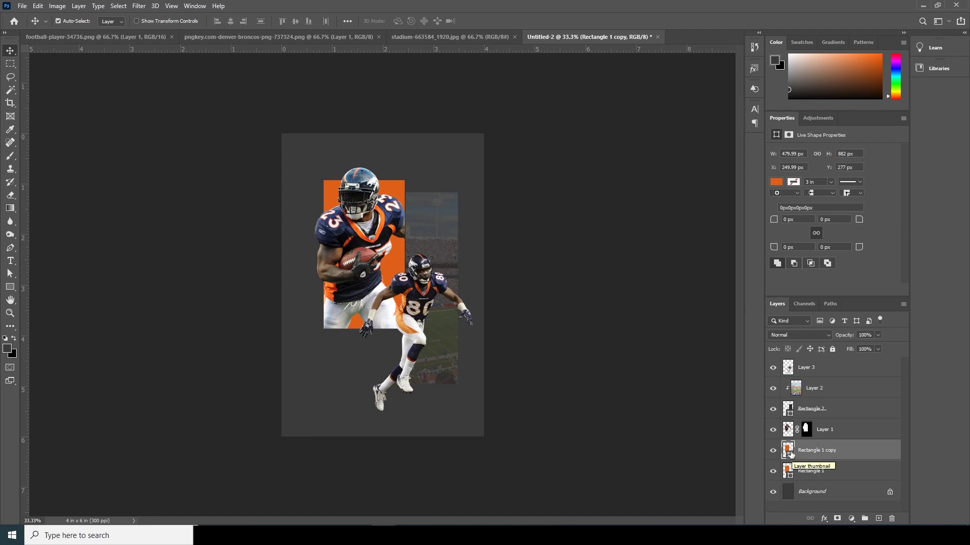
{"action": "left_click_drag", "start_coordinate": [791, 454], "coordinate": [802, 360]}
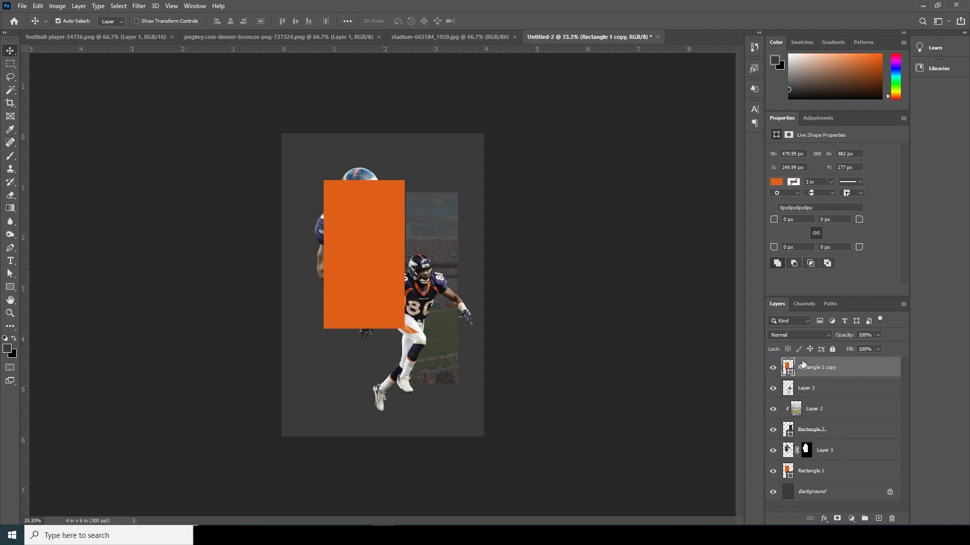
Step: Add a white 3 px outside stroke to the rectangle copy and set its fill to 0%
{"action": "left_click", "coordinate": [824, 520]}
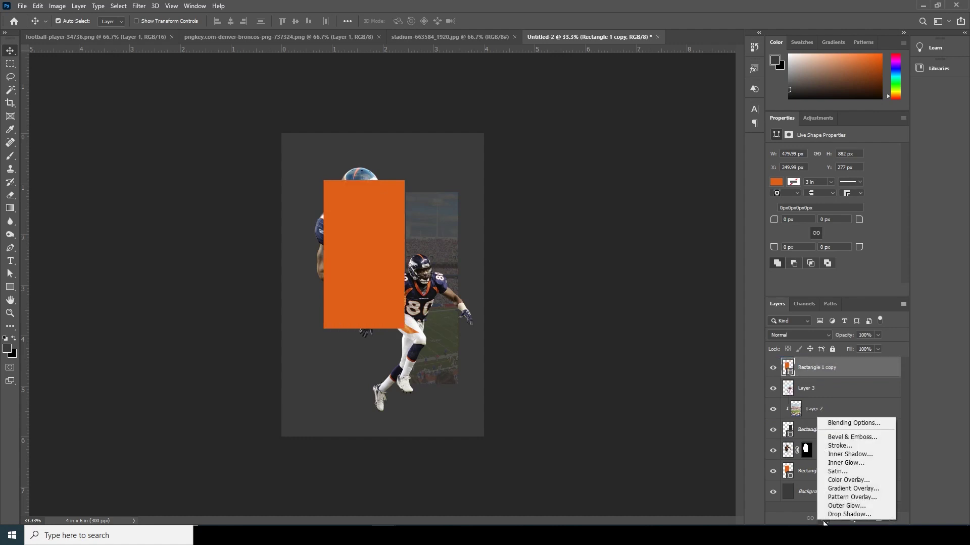
{"action": "left_click", "coordinate": [837, 446]}
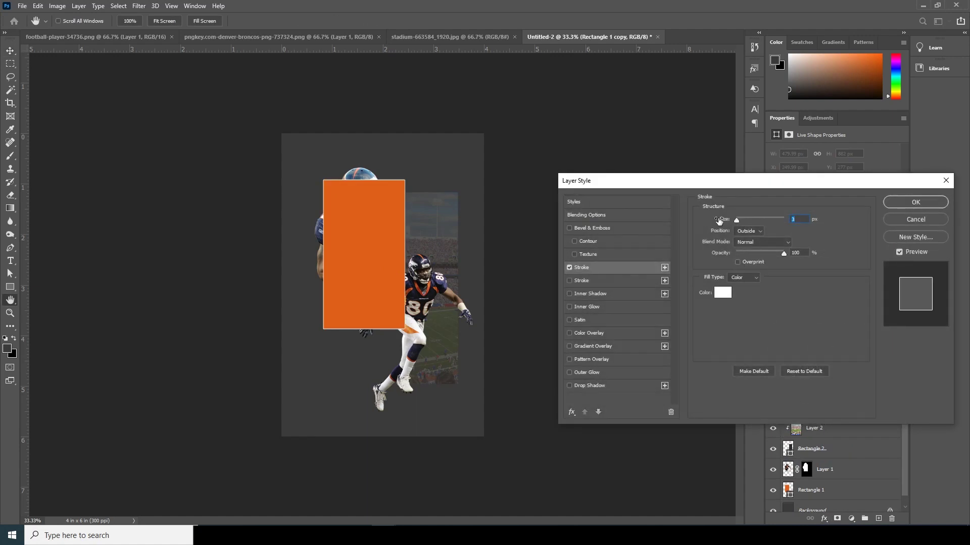
{"action": "left_click", "coordinate": [723, 293]}
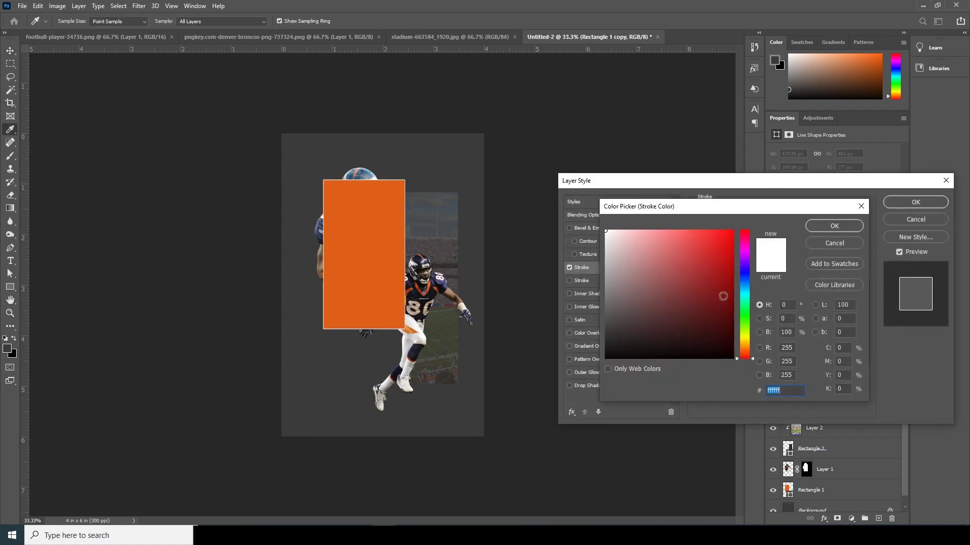
{"action": "left_click", "coordinate": [833, 227]}
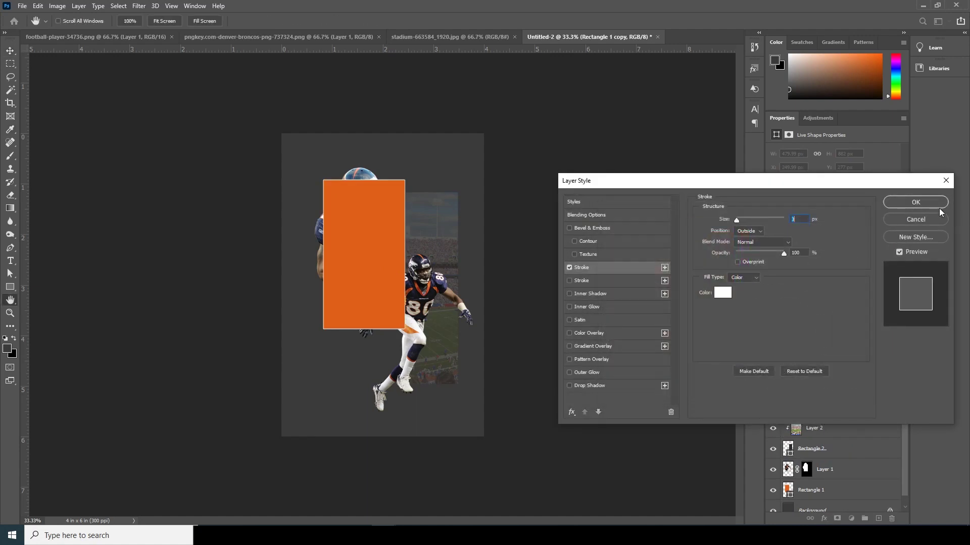
{"action": "left_click", "coordinate": [917, 203]}
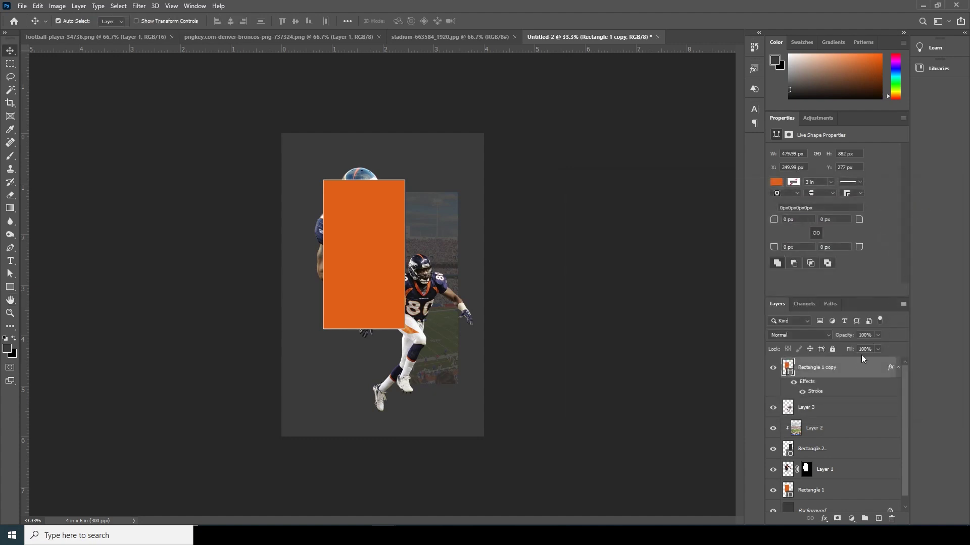
{"action": "left_click", "coordinate": [878, 349]}
{"action": "left_click_drag", "start_coordinate": [834, 360], "coordinate": [820, 362]}
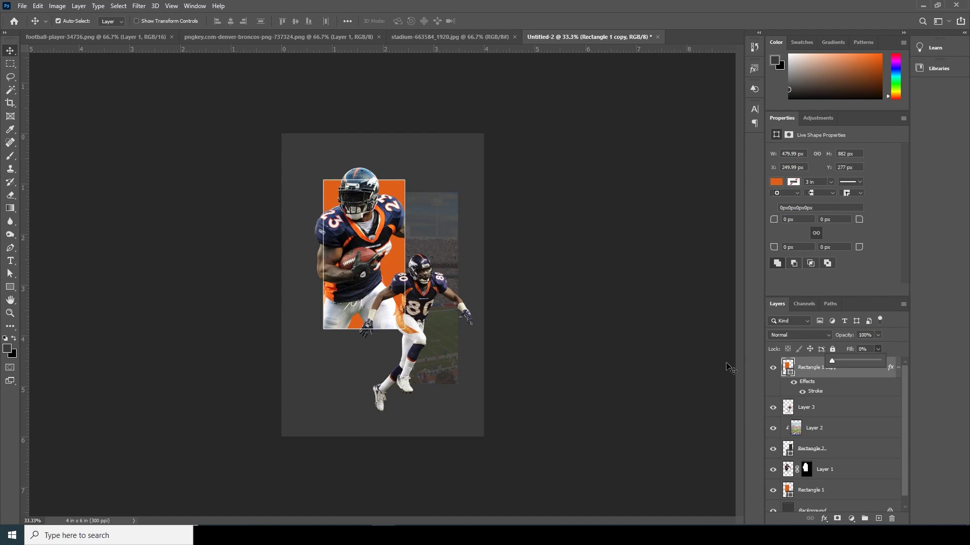
Step: Rasterize the outline copy's layer style and place its layer directly beneath the number 23 player
{"action": "left_click", "coordinate": [807, 371]}
{"action": "right_click", "coordinate": [824, 368]}
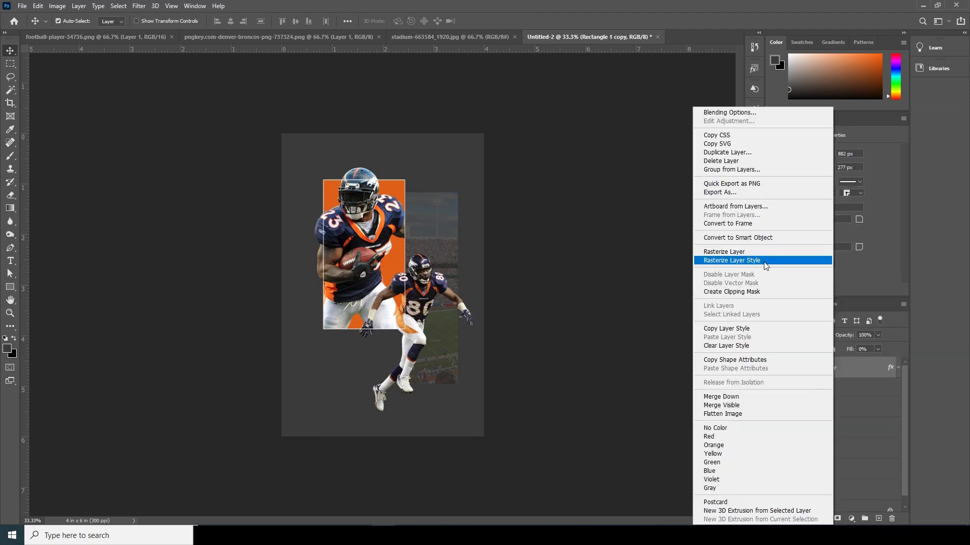
{"action": "left_click", "coordinate": [767, 261]}
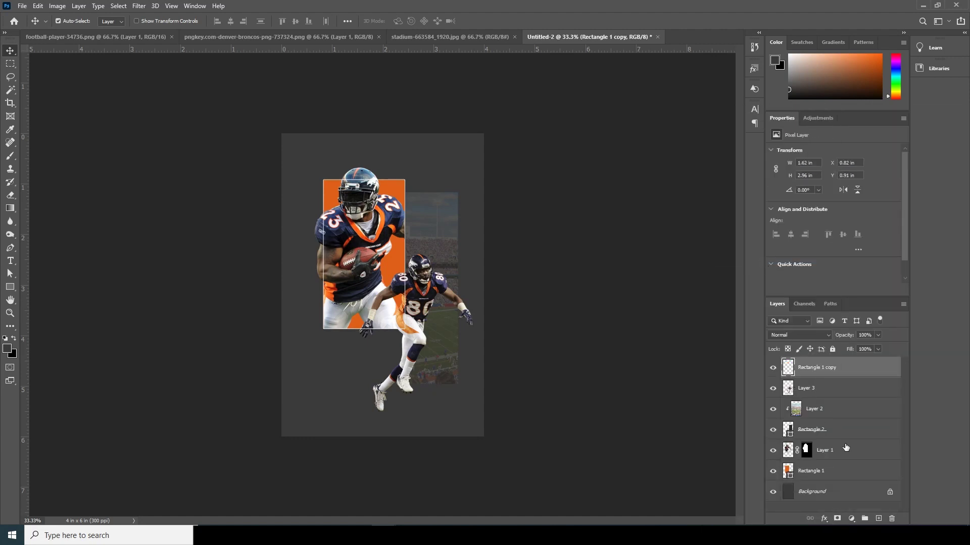
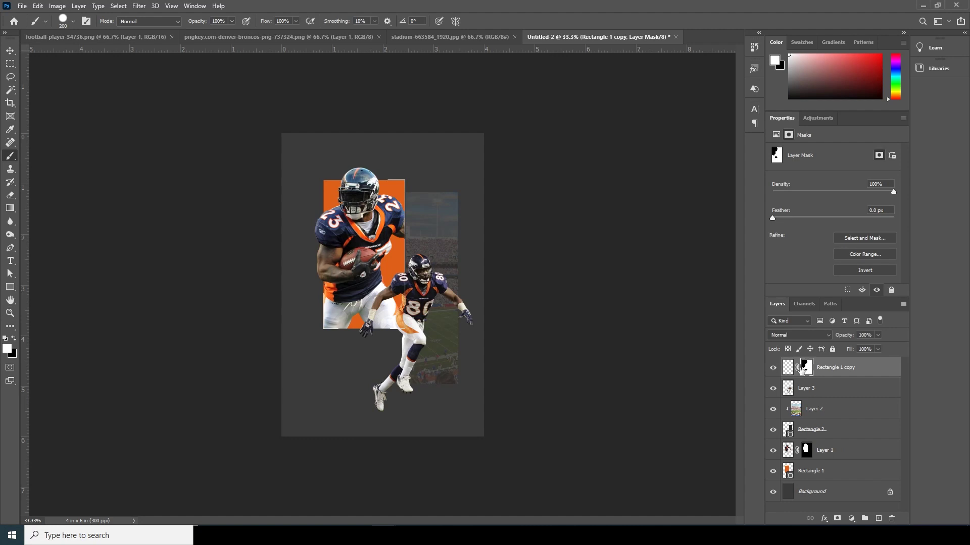
{"action": "left_click_drag", "start_coordinate": [788, 374], "coordinate": [798, 461]}
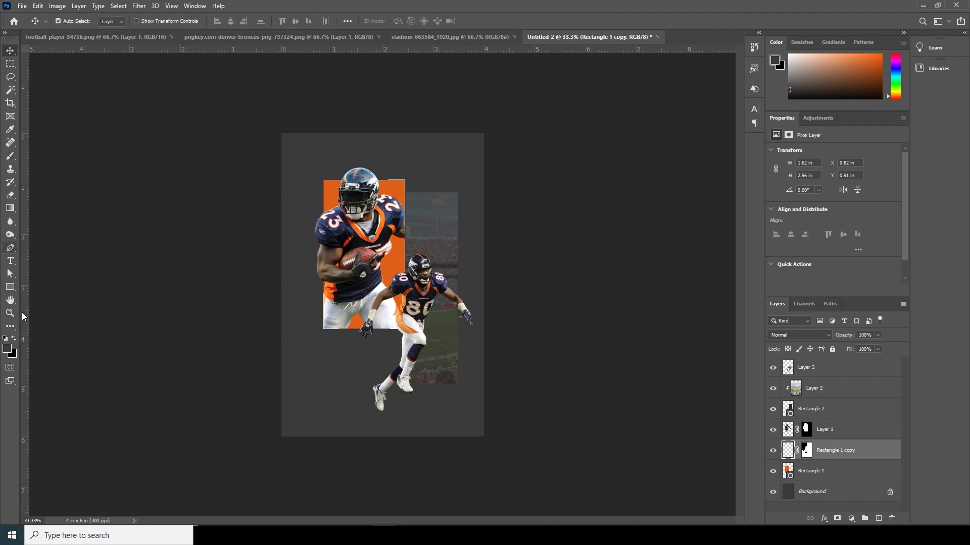
Step: Draw a white rectangle about 657 by 228 px behind the number 23 player's shoulders, at about X 65 px, Y 449 px
{"action": "left_click_drag", "start_coordinate": [10, 286], "coordinate": [53, 290]}
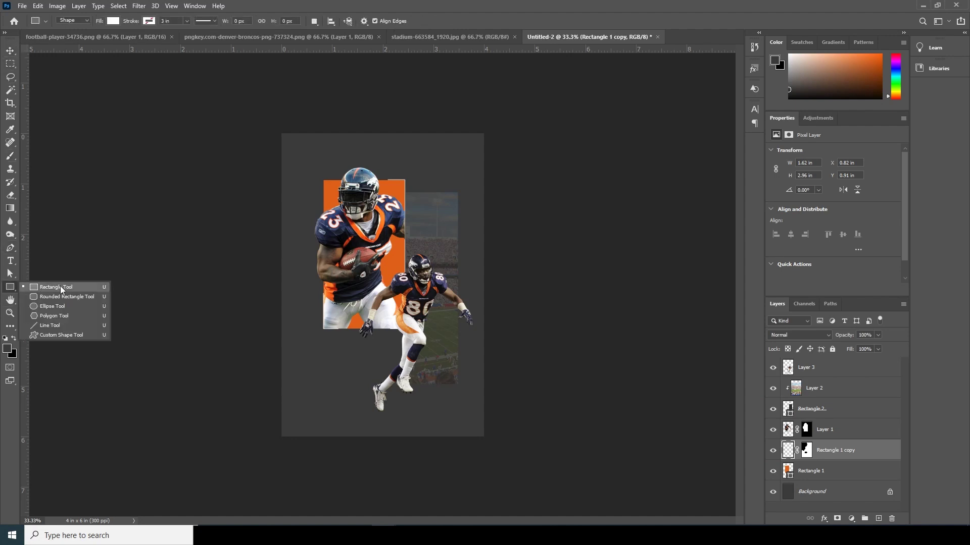
{"action": "left_click", "coordinate": [55, 287]}
{"action": "left_click_drag", "start_coordinate": [292, 209], "coordinate": [403, 247]}
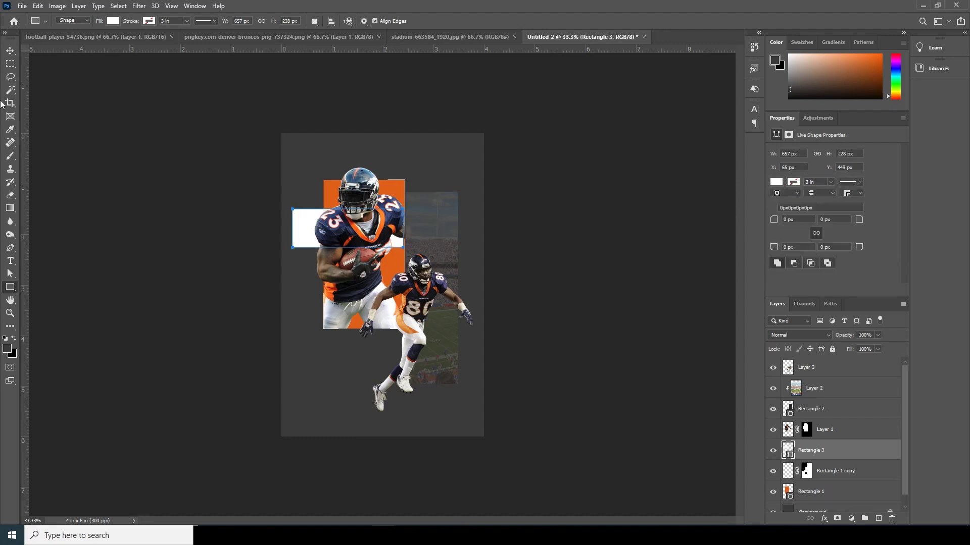
Step: Reshape the white rectangle into a downward-slanting parallelogram about 569 by 506 px by shifting its side anchor points
{"action": "left_click", "coordinate": [10, 273]}
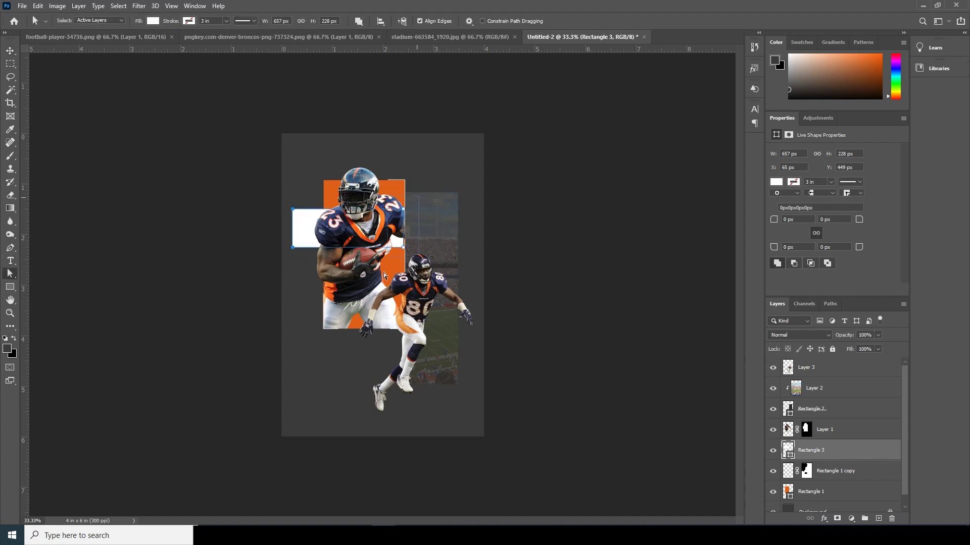
{"action": "left_click_drag", "start_coordinate": [403, 247], "coordinate": [401, 301]}
{"action": "left_click", "coordinate": [453, 197]}
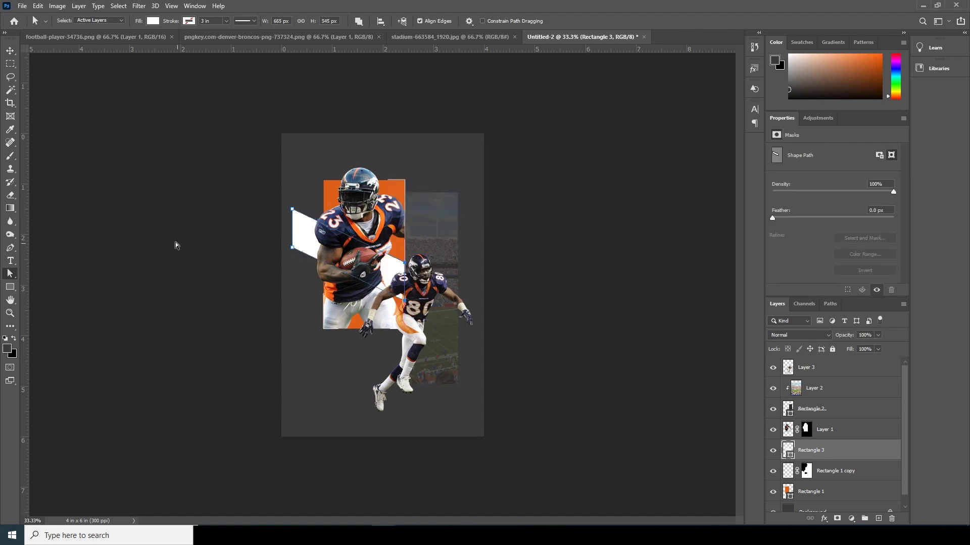
{"action": "left_click_drag", "start_coordinate": [258, 201], "coordinate": [314, 308]}
{"action": "left_click_drag", "start_coordinate": [296, 251], "coordinate": [309, 255]}
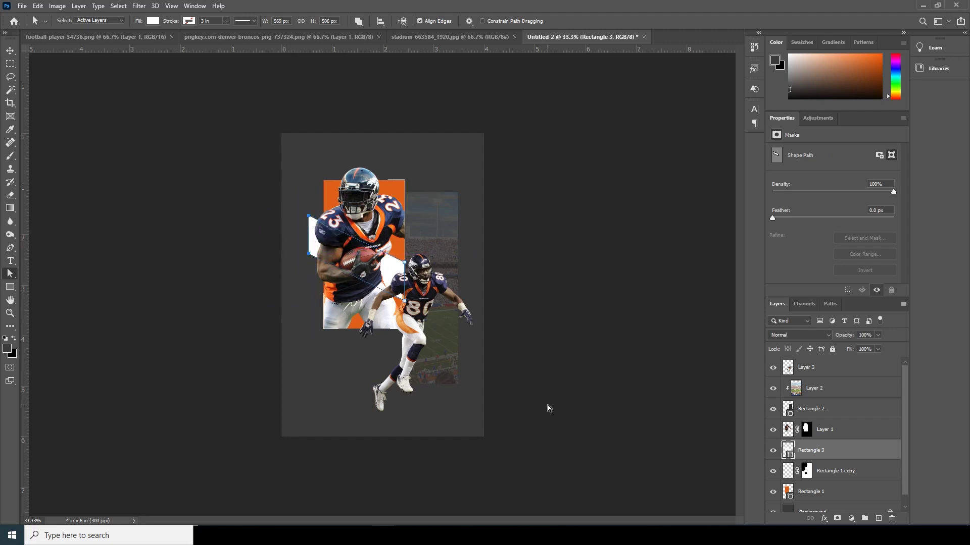
{"action": "left_click", "coordinate": [549, 409]}
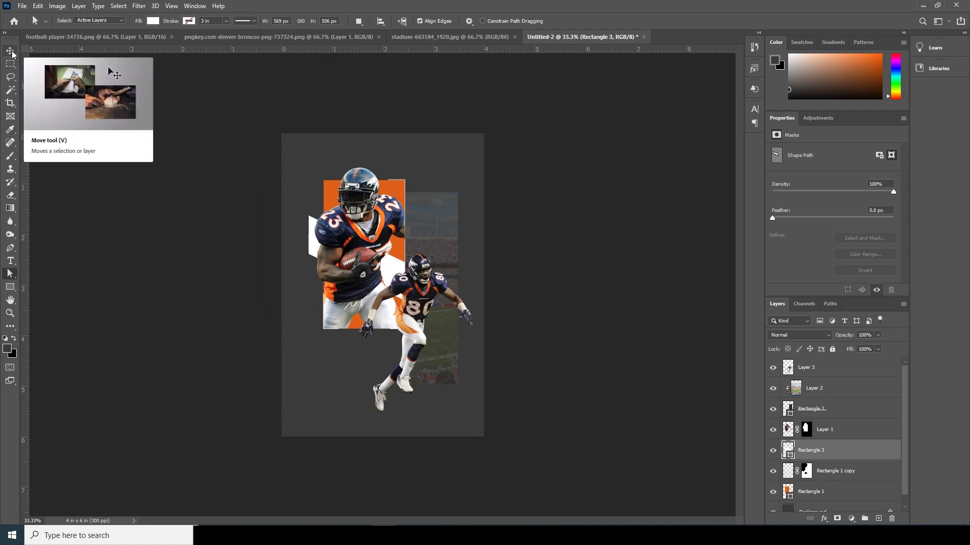
Step: Add a white 3 px outside stroke to the slanted shape and set its fill to 0%
{"action": "left_click", "coordinate": [824, 520]}
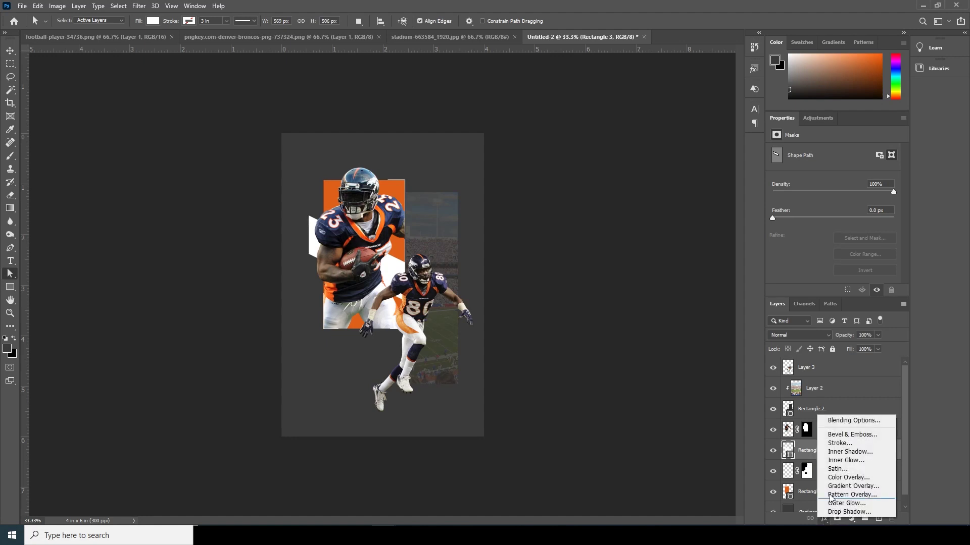
{"action": "left_click", "coordinate": [831, 443]}
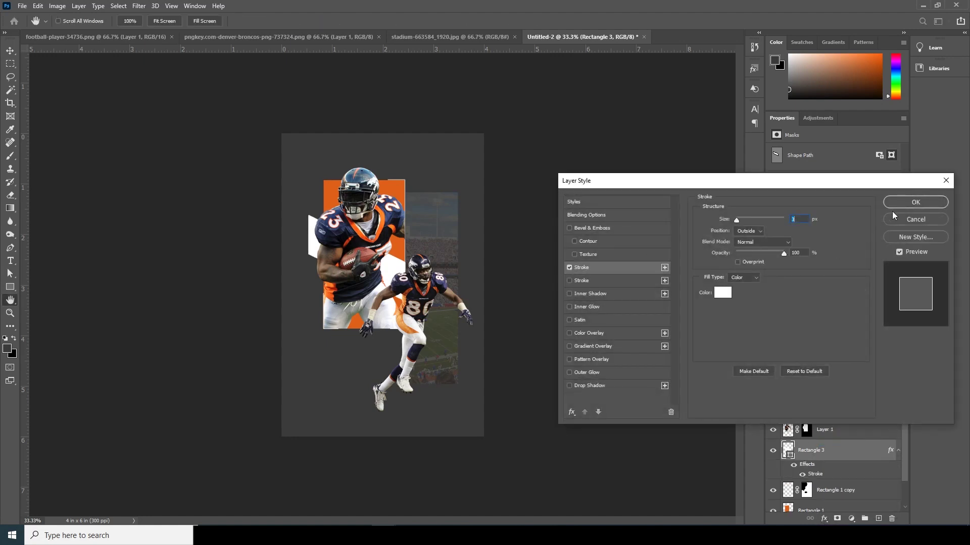
{"action": "left_click", "coordinate": [895, 206]}
{"action": "left_click", "coordinate": [877, 348]}
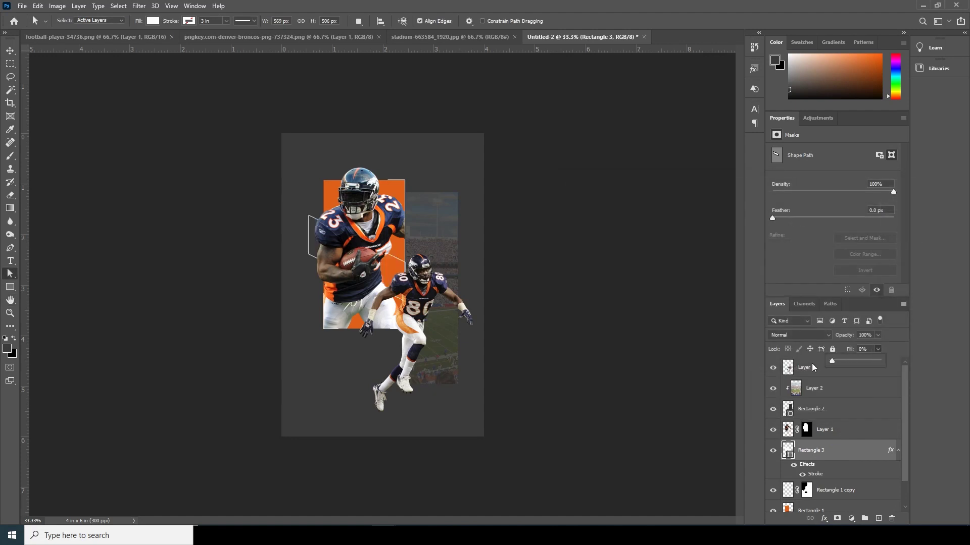
{"action": "key", "text": "Return"}
Step: Move the slanted outline layer beneath the orange rectangle, just above the Background
{"action": "key", "text": "ctrl+plus"}
{"action": "key", "text": "ctrl+plus"}
{"action": "key", "text": "ctrl+minus"}
{"action": "key", "text": "ctrl+minus"}
{"action": "key", "text": "ctrl+plus"}
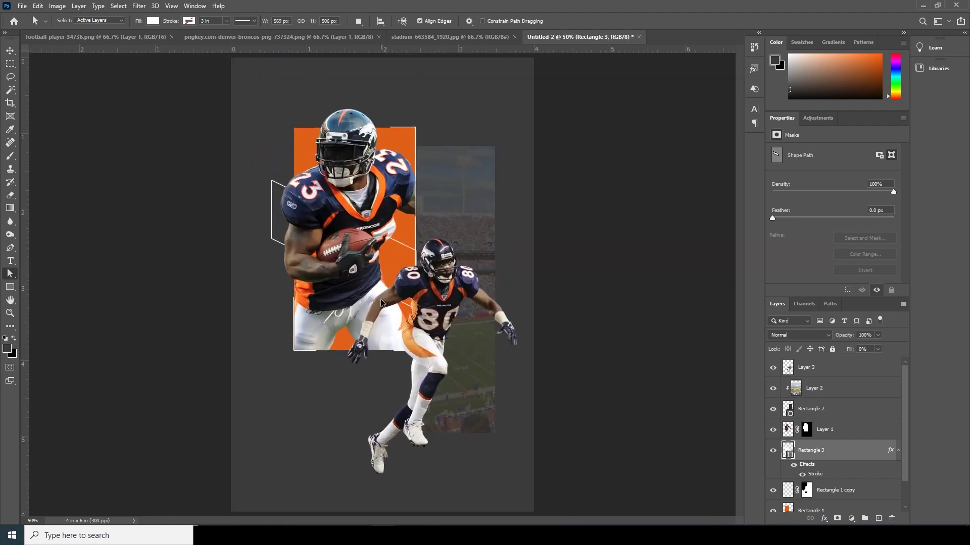
{"action": "left_click_drag", "start_coordinate": [906, 462], "coordinate": [907, 481]}
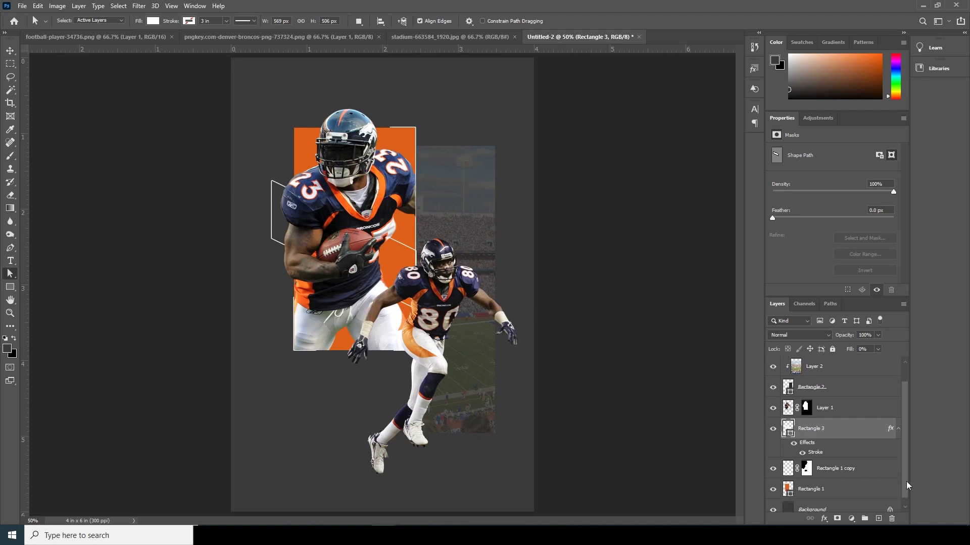
{"action": "left_click_drag", "start_coordinate": [798, 437], "coordinate": [802, 499]}
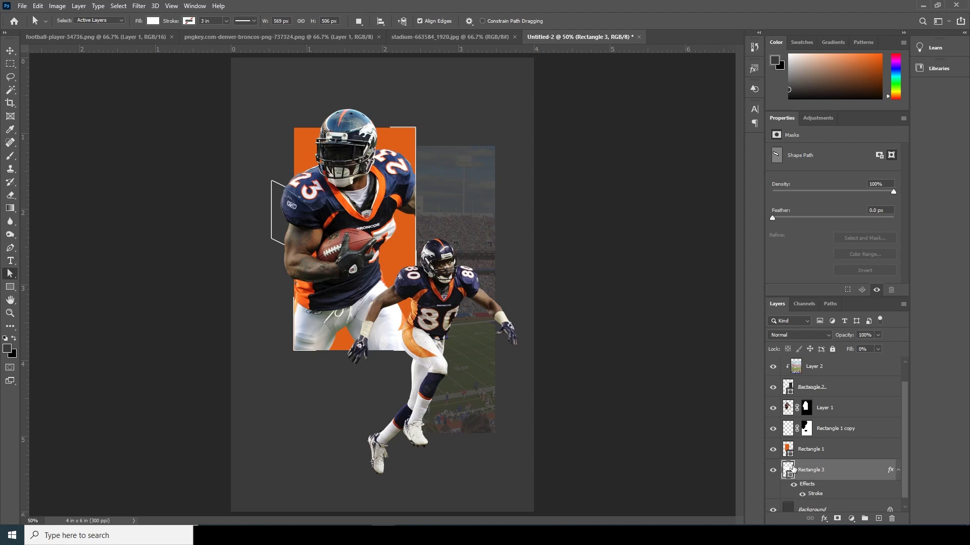
Step: Duplicate the slanted outline and move the copy behind the stadium panel to about X 1.88 in, Y 1.25 in
{"action": "key", "text": "ctrl+j"}
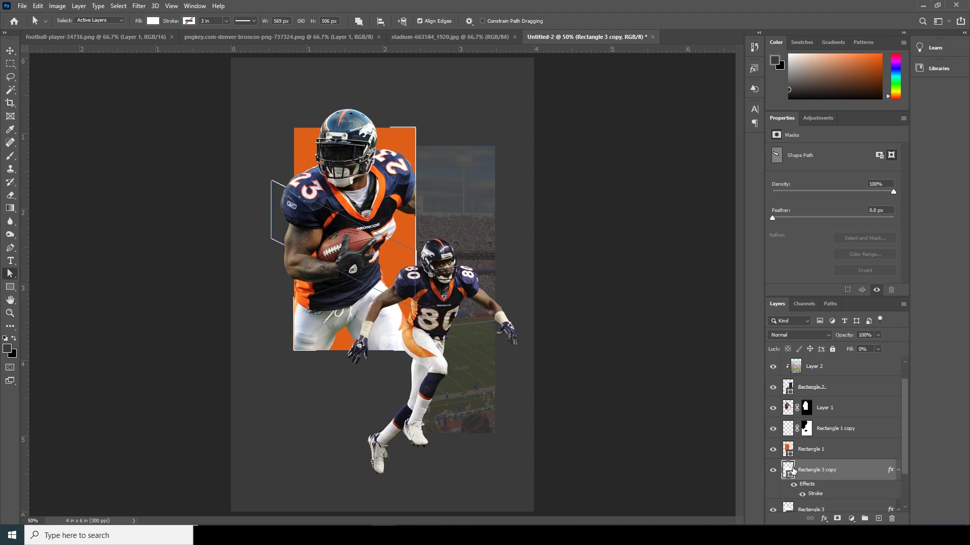
{"action": "key", "text": "ctrl+t"}
{"action": "left_click_drag", "start_coordinate": [385, 272], "coordinate": [485, 249]}
{"action": "key", "text": "Return"}
Step: Rasterize the layer style of the Rectangle 3 copy outline behind the stadium panel and add a layer mask to it
{"action": "left_click", "coordinate": [853, 429]}
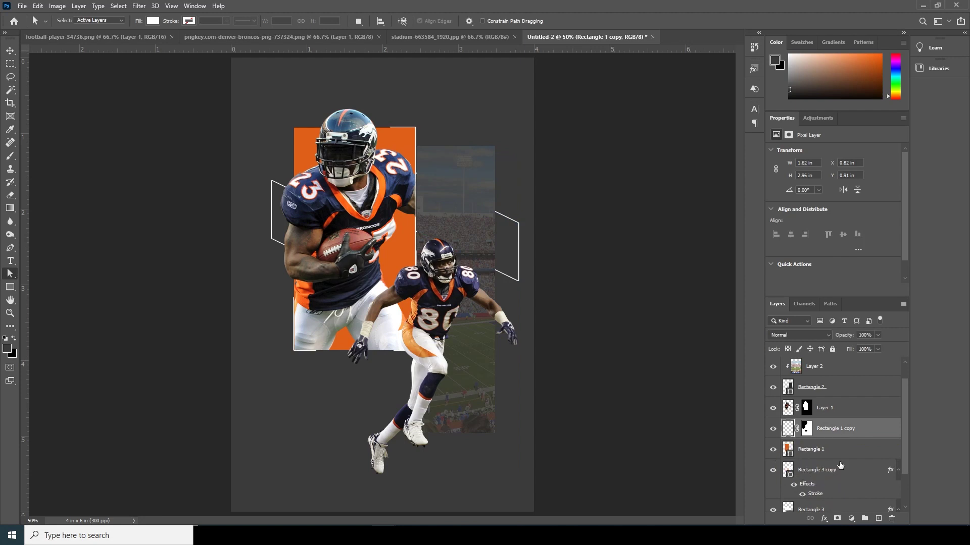
{"action": "left_click_drag", "start_coordinate": [907, 460], "coordinate": [908, 498]}
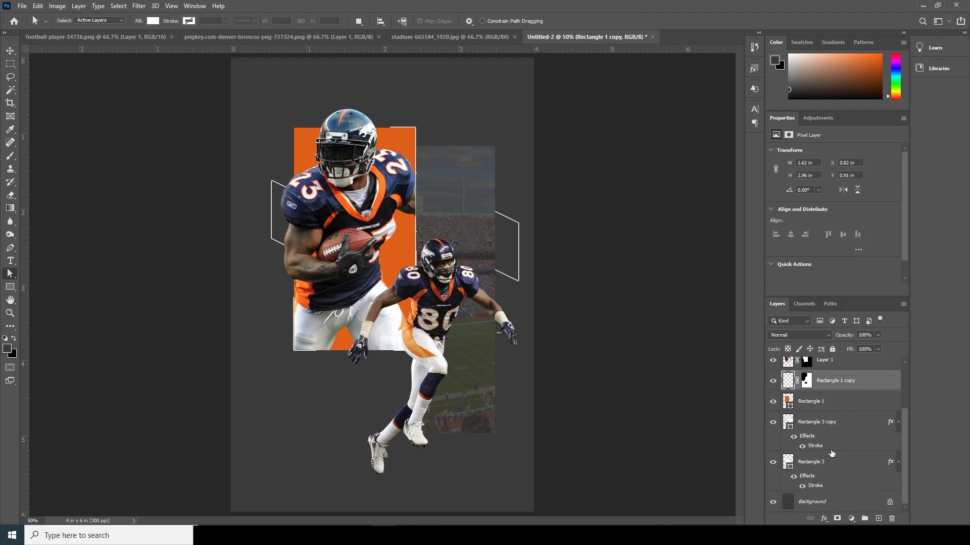
{"action": "scroll", "coordinate": [359, 165], "scroll_direction": "up", "scroll_amount": 4}
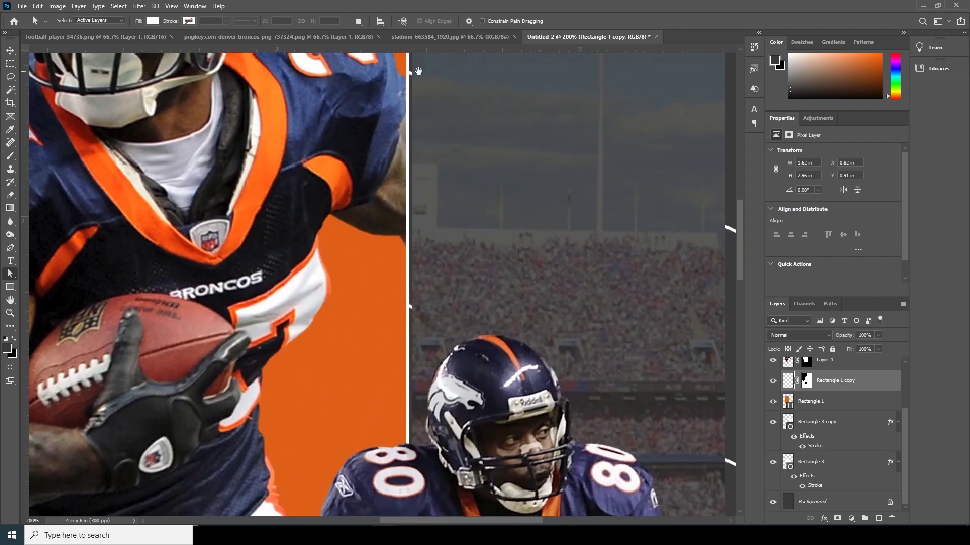
{"action": "key", "text": "ctrl+minus"}
{"action": "key", "text": "ctrl+minus"}
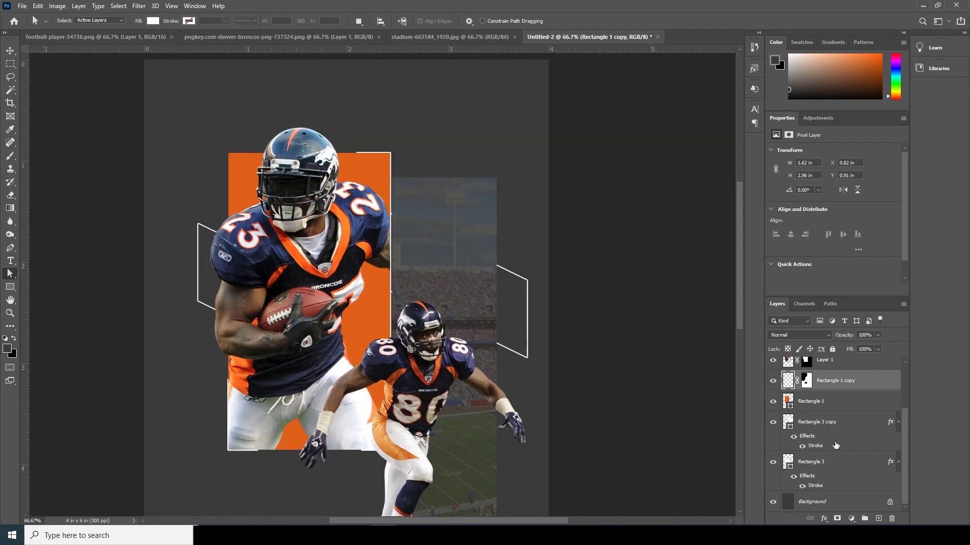
{"action": "left_click", "coordinate": [768, 420]}
{"action": "left_click", "coordinate": [769, 420]}
{"action": "left_click", "coordinate": [832, 426]}
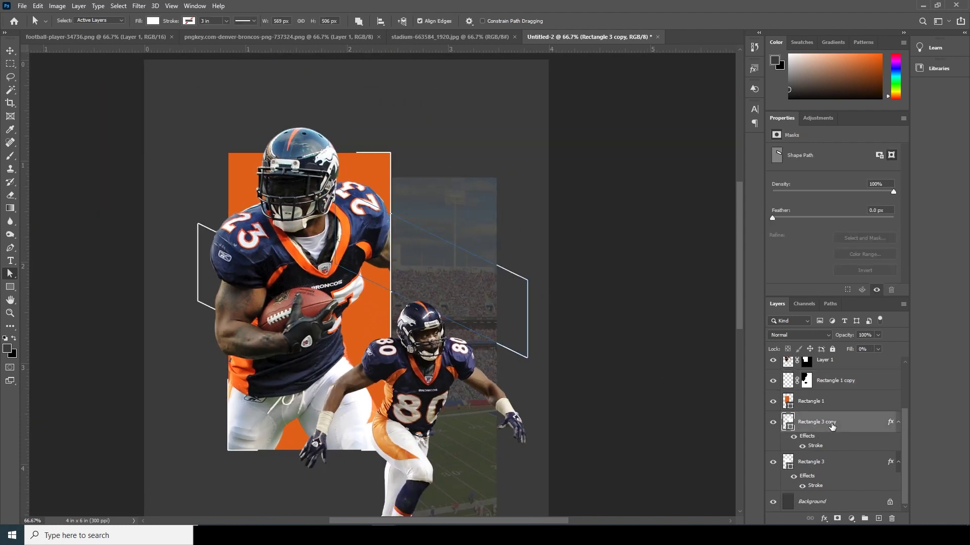
{"action": "right_click", "coordinate": [832, 426]}
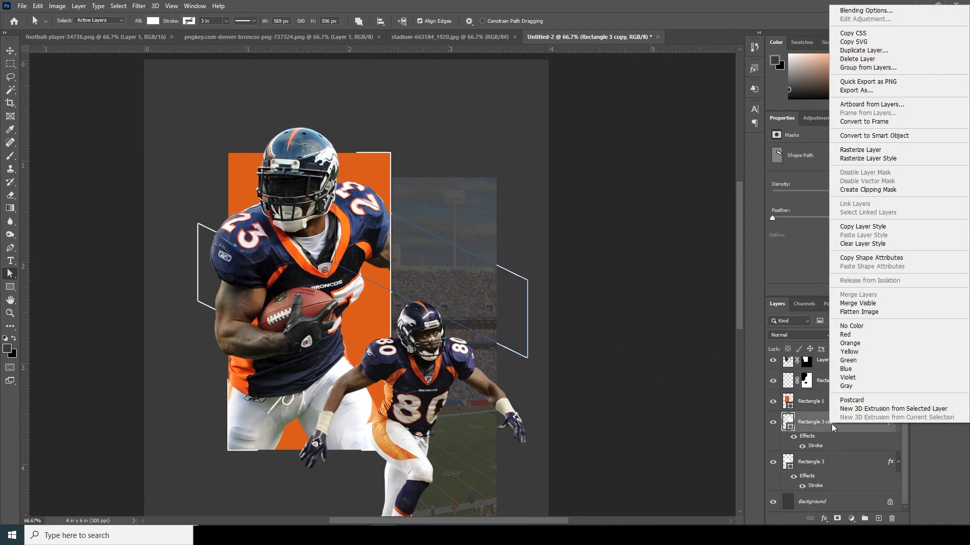
{"action": "left_click", "coordinate": [871, 158]}
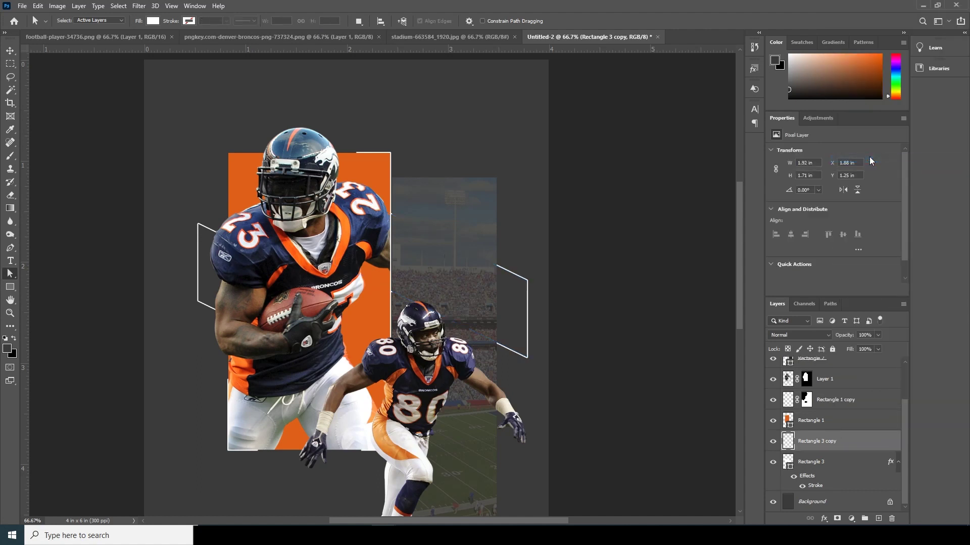
{"action": "left_click", "coordinate": [837, 519]}
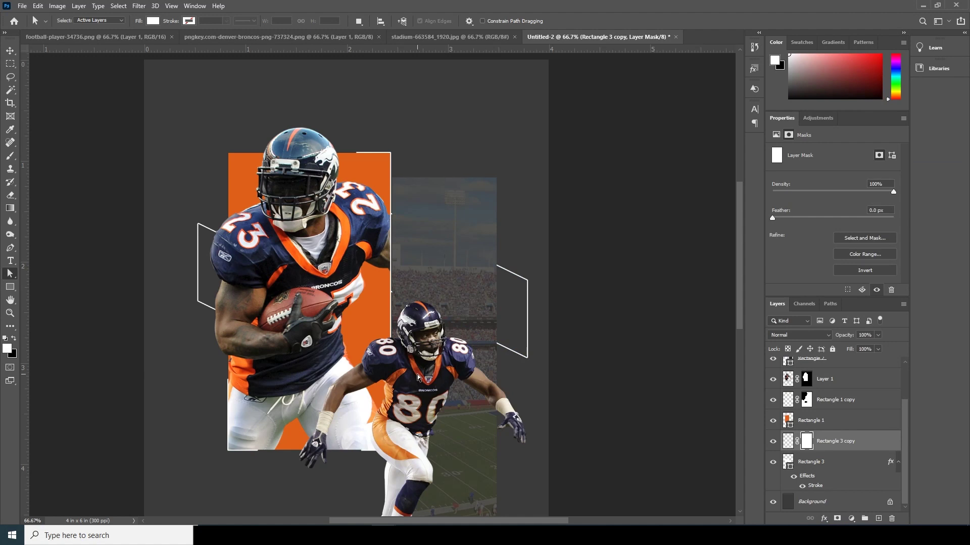
Step: Paint black with the Brush on the outline copy's mask to hide its line ends beside the orange rectangle's right edge
{"action": "key", "text": "b"}
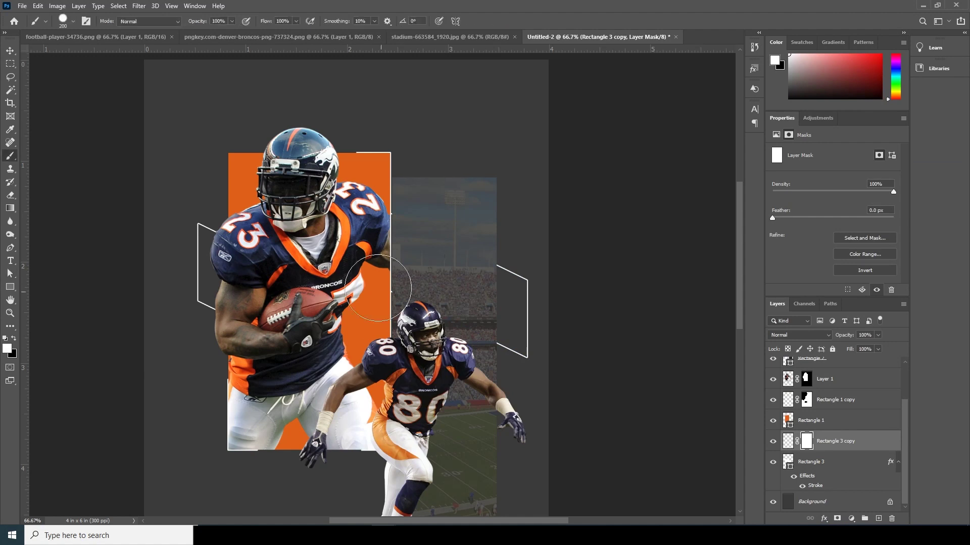
{"action": "left_click", "coordinate": [15, 338]}
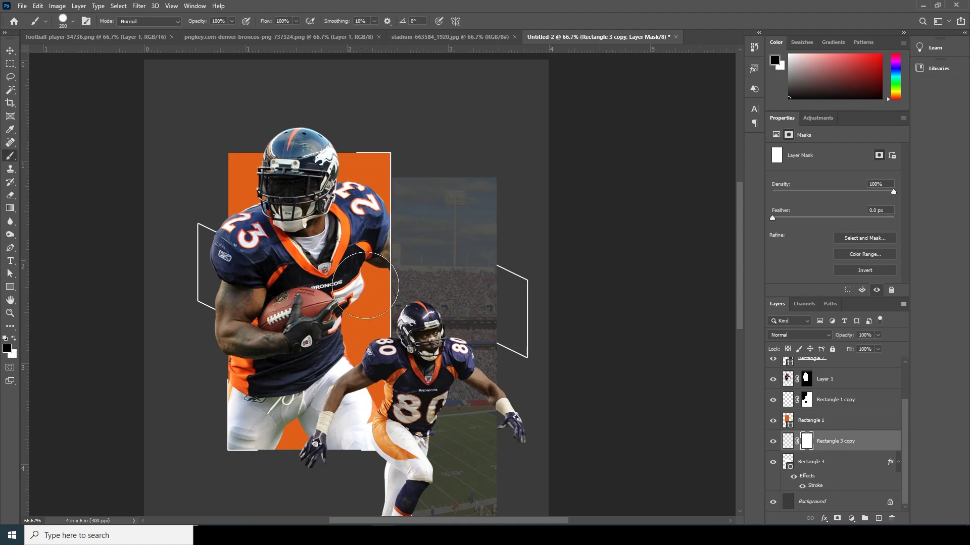
{"action": "left_click_drag", "start_coordinate": [391, 381], "coordinate": [394, 409]}
{"action": "left_click", "coordinate": [10, 51]}
{"action": "key", "text": "ctrl+minus"}
{"action": "key", "text": "ctrl+minus"}
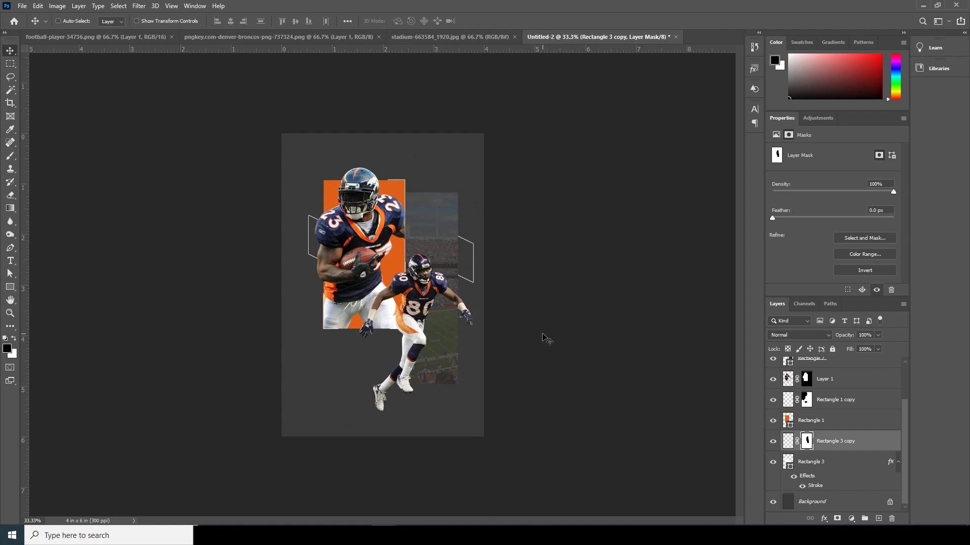
{"action": "key", "text": "ctrl+plus"}
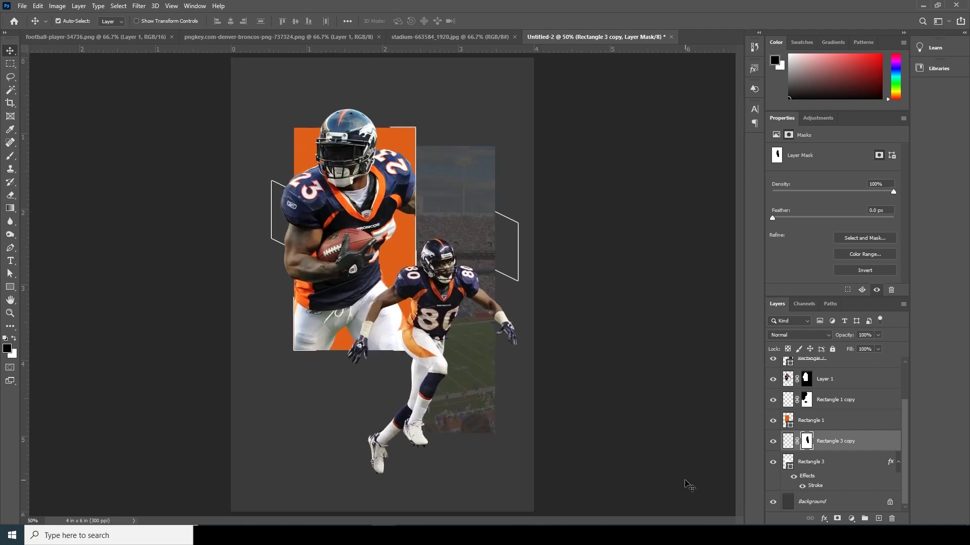
Step: Duplicate the original slanted outline and enlarge the copy so its upper edge runs diagonally across the canvas's lower part to the bottom-right corner
{"action": "left_click", "coordinate": [805, 467]}
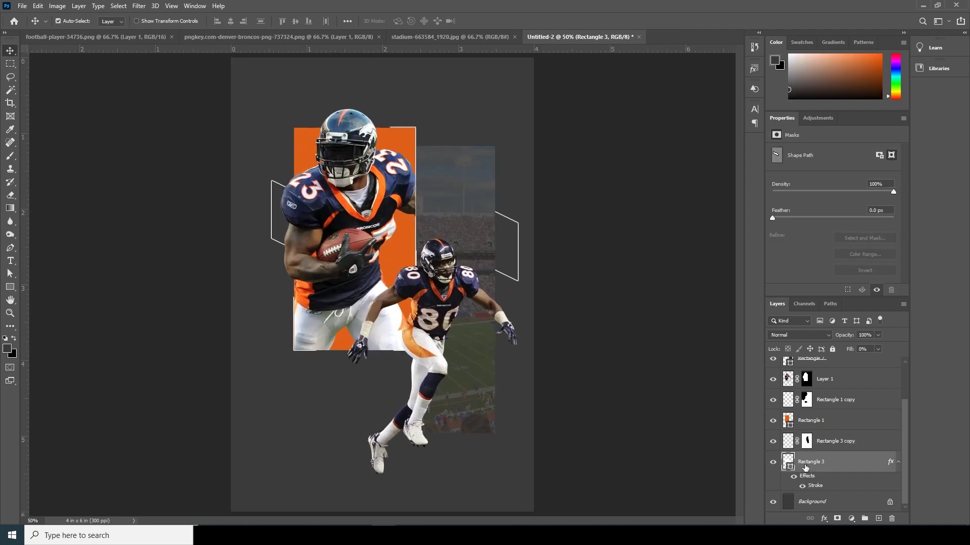
{"action": "key", "text": "ctrl+j"}
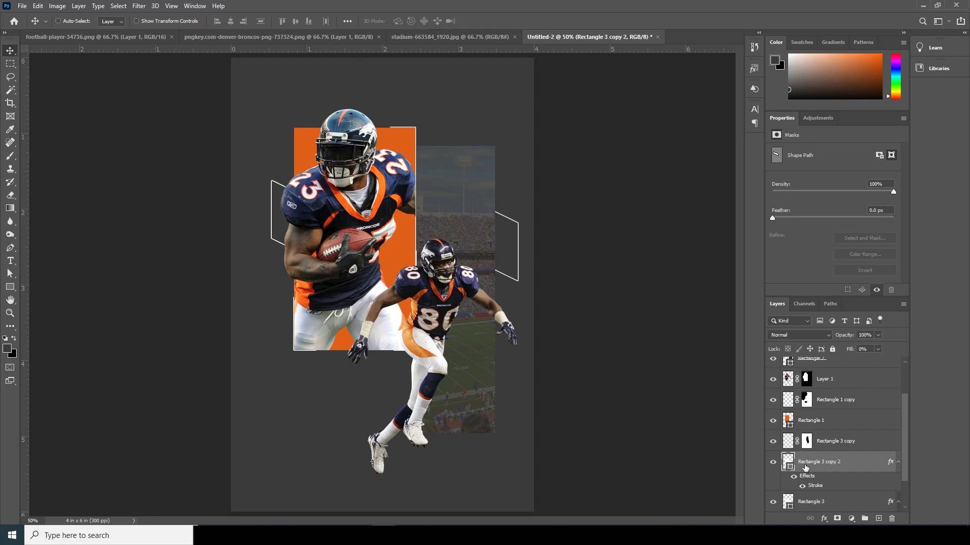
{"action": "key", "text": "ctrl+t"}
{"action": "left_click_drag", "start_coordinate": [349, 273], "coordinate": [321, 448]}
{"action": "left_click_drag", "start_coordinate": [384, 485], "coordinate": [499, 517]}
{"action": "key", "text": "ctrl+minus"}
{"action": "left_click_drag", "start_coordinate": [385, 417], "coordinate": [395, 473]}
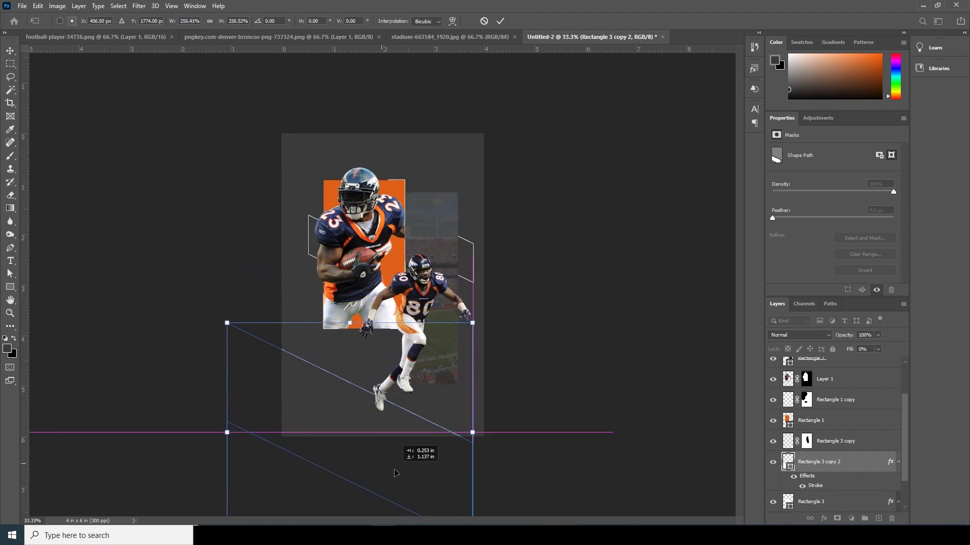
{"action": "left_click_drag", "start_coordinate": [473, 323], "coordinate": [505, 302]}
{"action": "key", "text": "Return"}
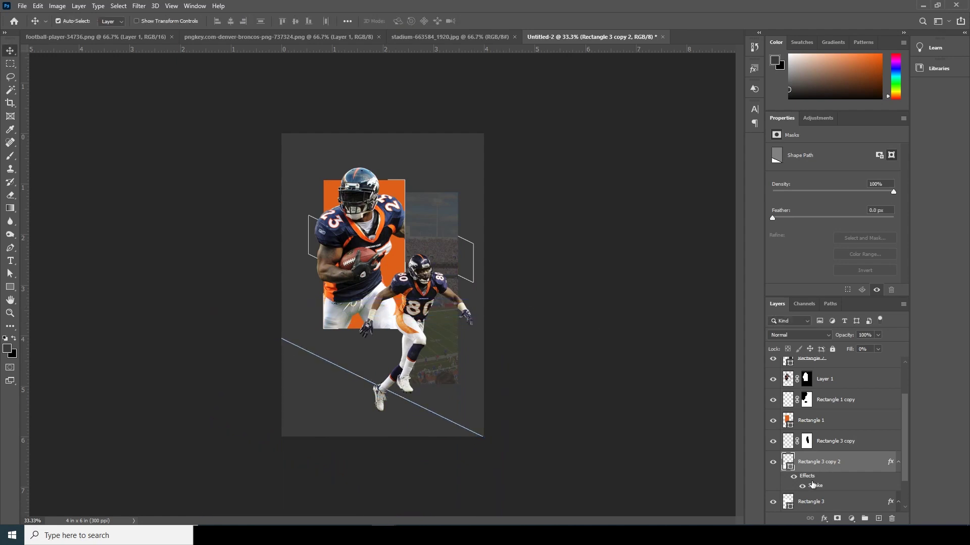
Step: Hide the enlarged copy's stroke, restore its fill to 100% and color it dark gray #3e3d3d
{"action": "left_click", "coordinate": [802, 487]}
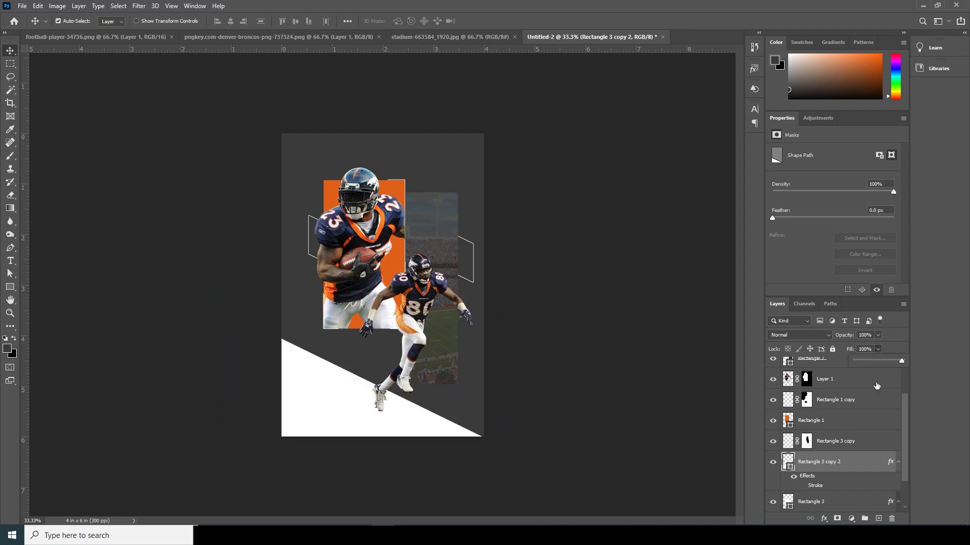
{"action": "double_click", "coordinate": [788, 462]}
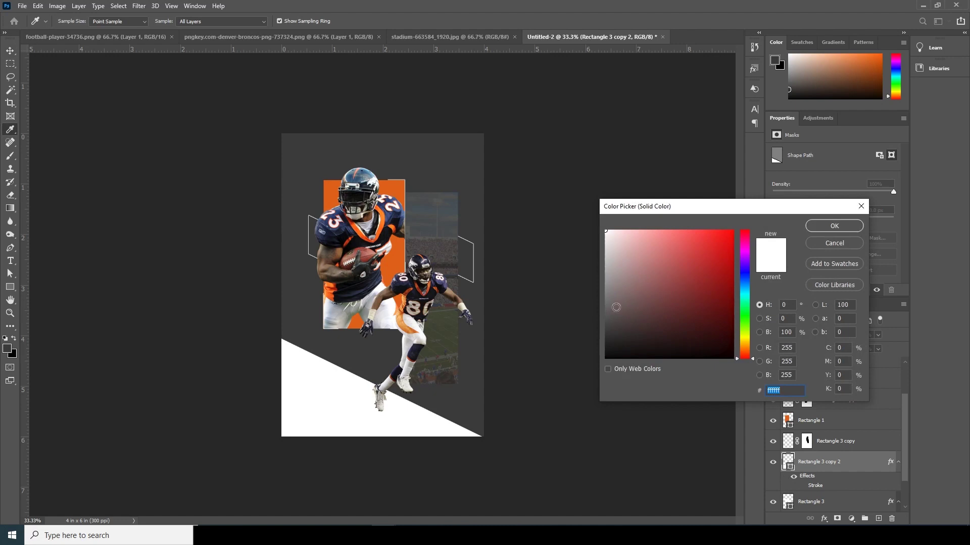
{"action": "left_click", "coordinate": [608, 316]}
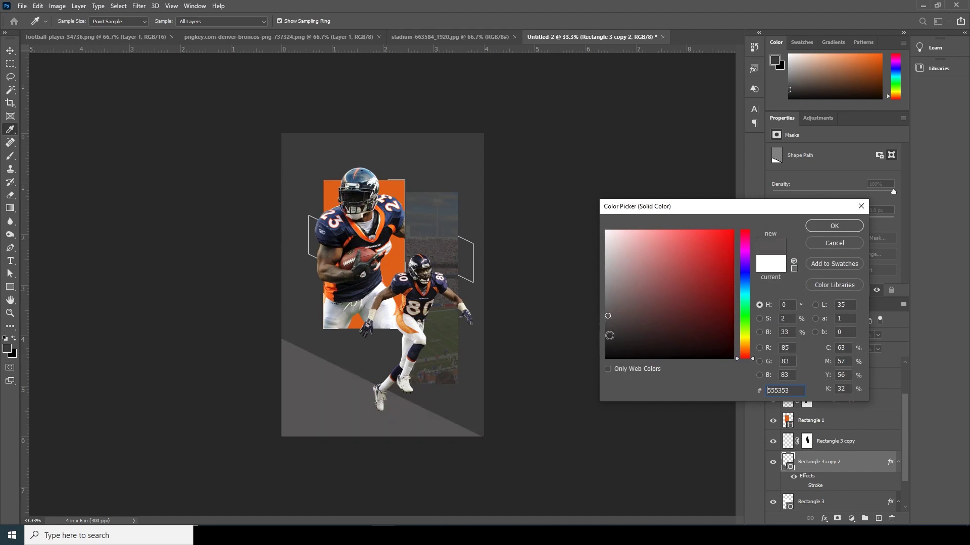
{"action": "left_click", "coordinate": [606, 330]}
{"action": "left_click_drag", "start_coordinate": [607, 331], "coordinate": [607, 328]}
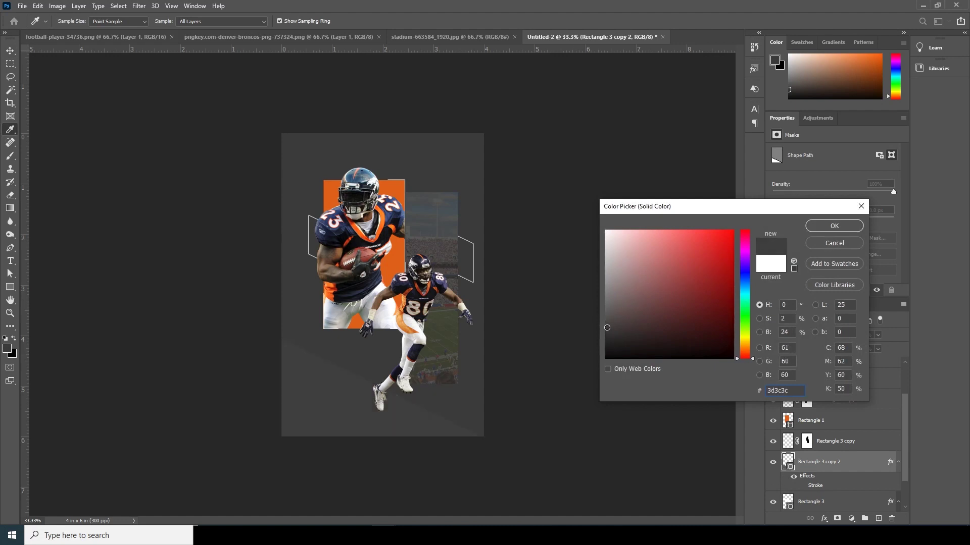
{"action": "left_click", "coordinate": [833, 226]}
Step: Duplicate the dark gray slanted shape and move the copy over the canvas's upper-right corner
{"action": "scroll", "coordinate": [903, 416], "scroll_direction": "up", "scroll_amount": 2}
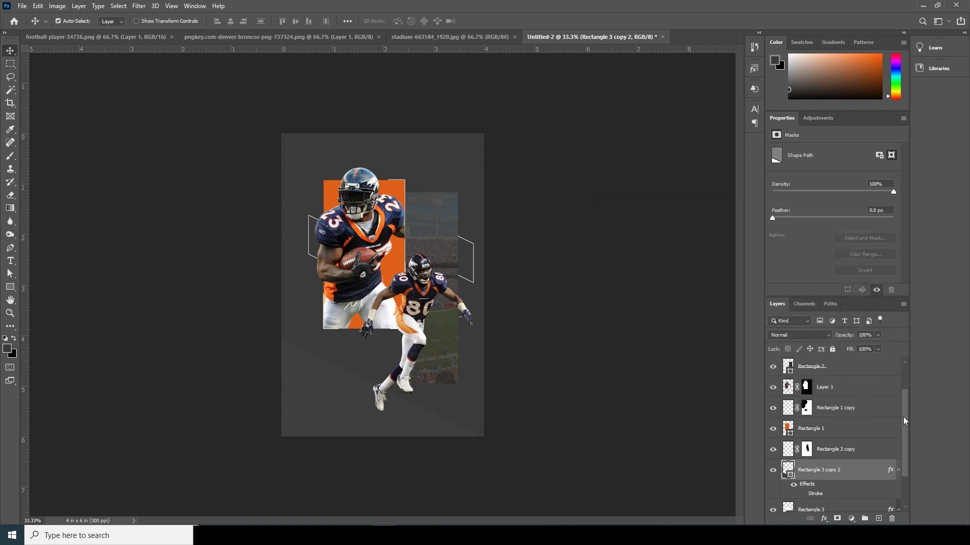
{"action": "scroll", "coordinate": [903, 416], "scroll_direction": "down", "scroll_amount": 3}
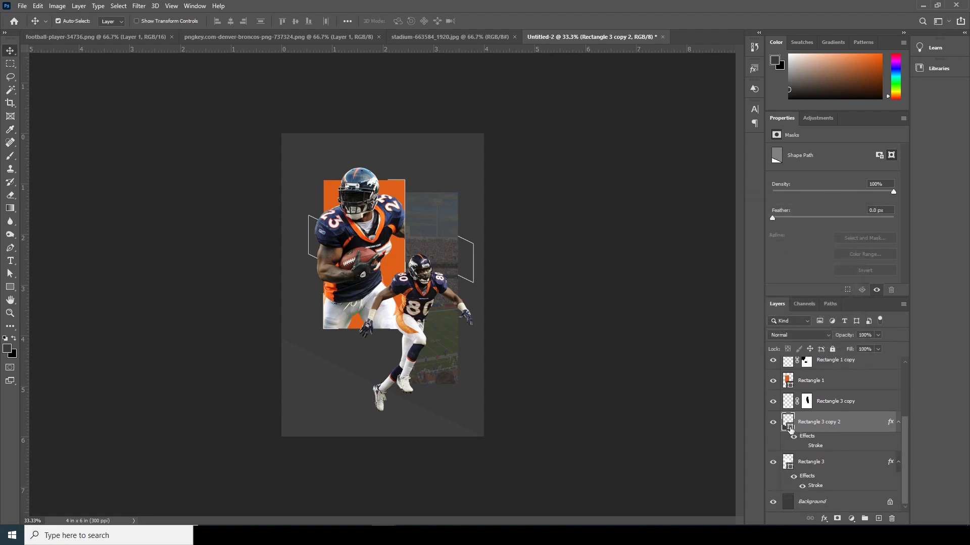
{"action": "left_click_drag", "start_coordinate": [789, 428], "coordinate": [790, 430]}
{"action": "key", "text": "ctrl+t"}
{"action": "left_click_drag", "start_coordinate": [433, 370], "coordinate": [531, 61]}
{"action": "left_click_drag", "start_coordinate": [503, 160], "coordinate": [506, 156]}
{"action": "key", "text": "Return"}
{"action": "scroll", "coordinate": [654, 353], "scroll_direction": "up", "scroll_amount": 2}
{"action": "scroll", "coordinate": [616, 325], "scroll_direction": "down", "scroll_amount": 1}
{"action": "scroll", "coordinate": [616, 326], "scroll_direction": "up", "scroll_amount": 1}
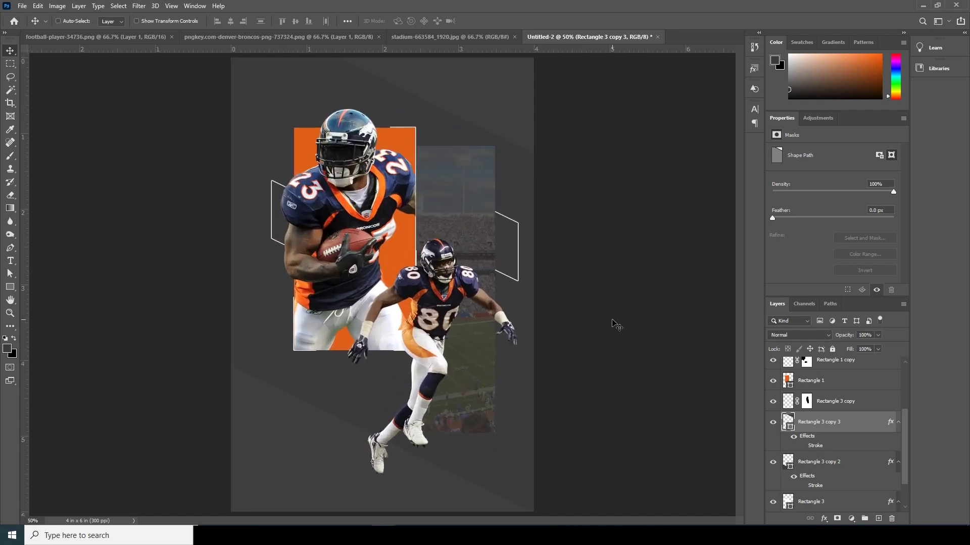
Step: Place a duplicate of the upper-right shape, scaled to about 76%, across the canvas's upper-left area, with its layer directly above the Background
{"action": "scroll", "coordinate": [616, 325], "scroll_direction": "down", "scroll_amount": 1}
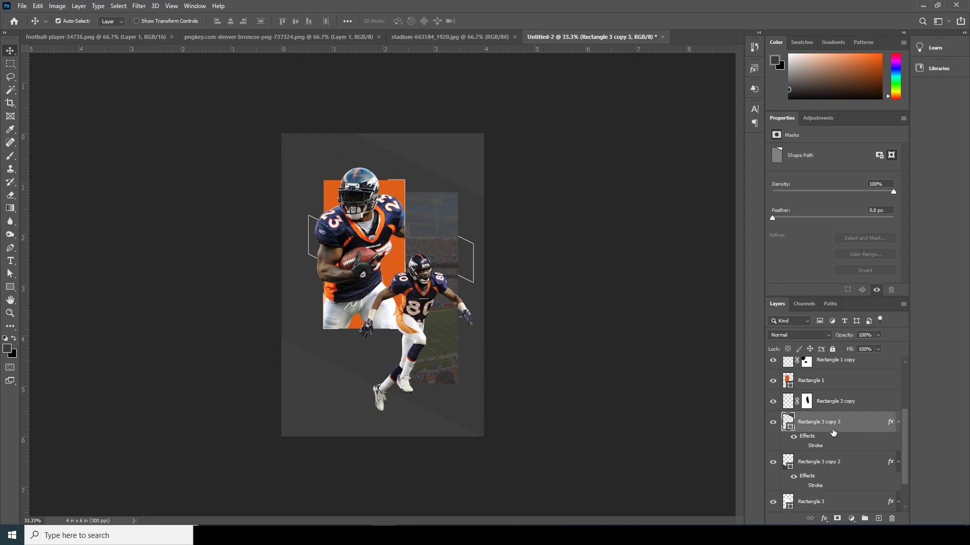
{"action": "key", "text": "ctrl+j"}
{"action": "key", "text": "ctrl+t"}
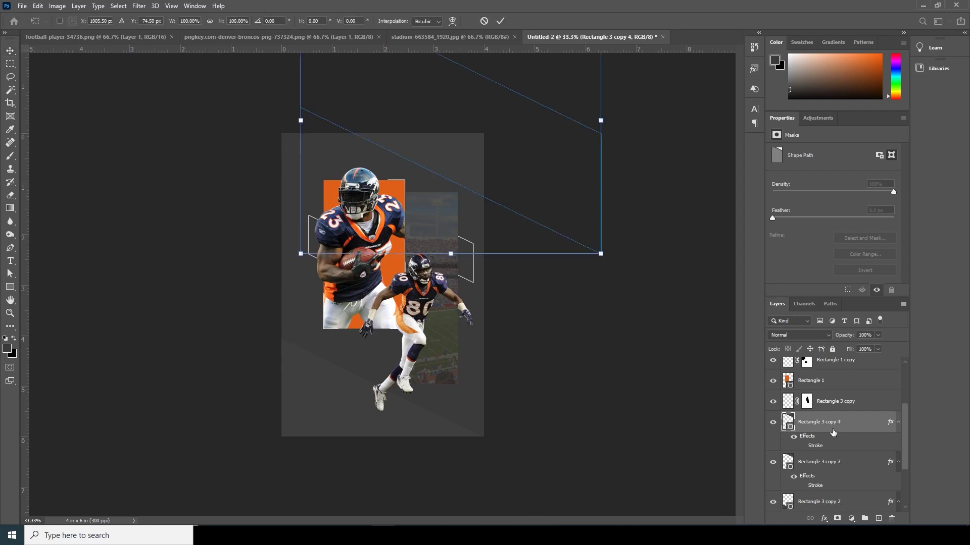
{"action": "left_click_drag", "start_coordinate": [499, 168], "coordinate": [322, 240]}
{"action": "left_click_drag", "start_coordinate": [417, 326], "coordinate": [358, 277]}
{"action": "left_click_drag", "start_coordinate": [330, 220], "coordinate": [326, 221]}
{"action": "left_click_drag", "start_coordinate": [357, 272], "coordinate": [374, 286]}
{"action": "left_click_drag", "start_coordinate": [339, 249], "coordinate": [340, 258]}
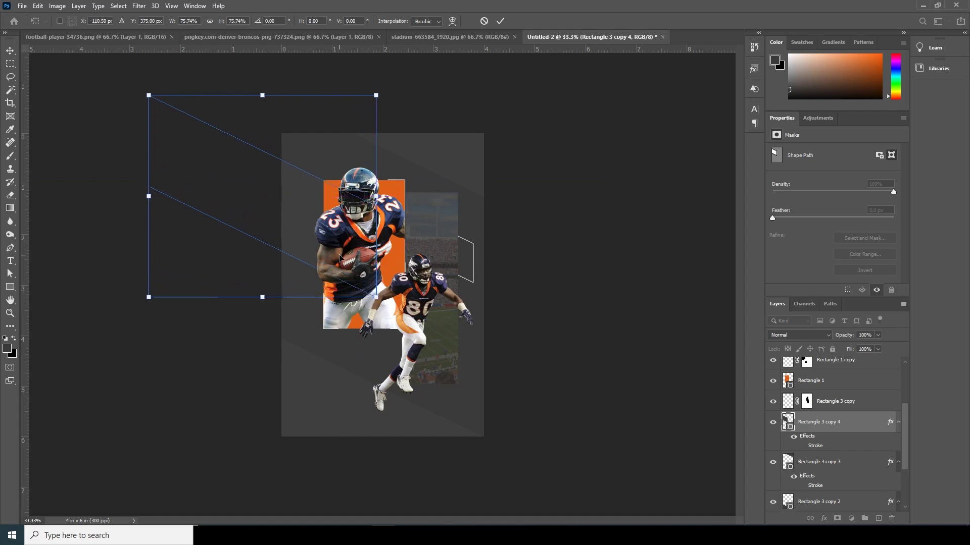
{"action": "key", "text": "Return"}
{"action": "left_click_drag", "start_coordinate": [818, 432], "coordinate": [834, 487]}
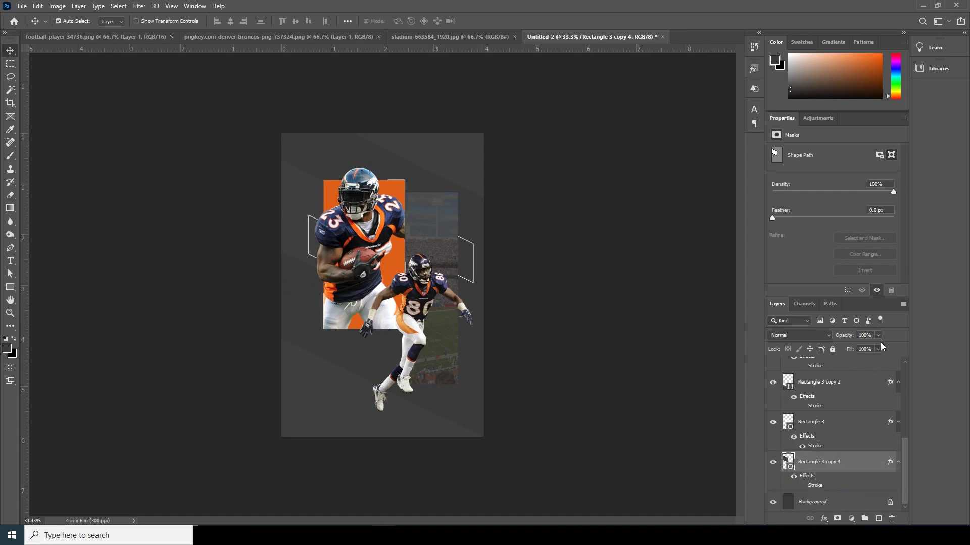
Step: Color the upper-left slanted shape near-black #181818 and reduce its opacity to 17%
{"action": "left_click", "coordinate": [850, 347]}
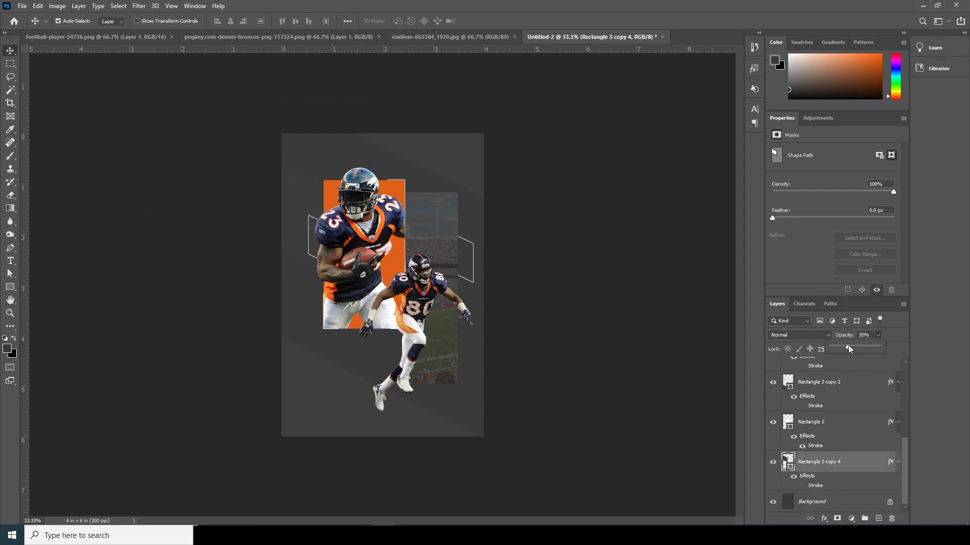
{"action": "double_click", "coordinate": [788, 463]}
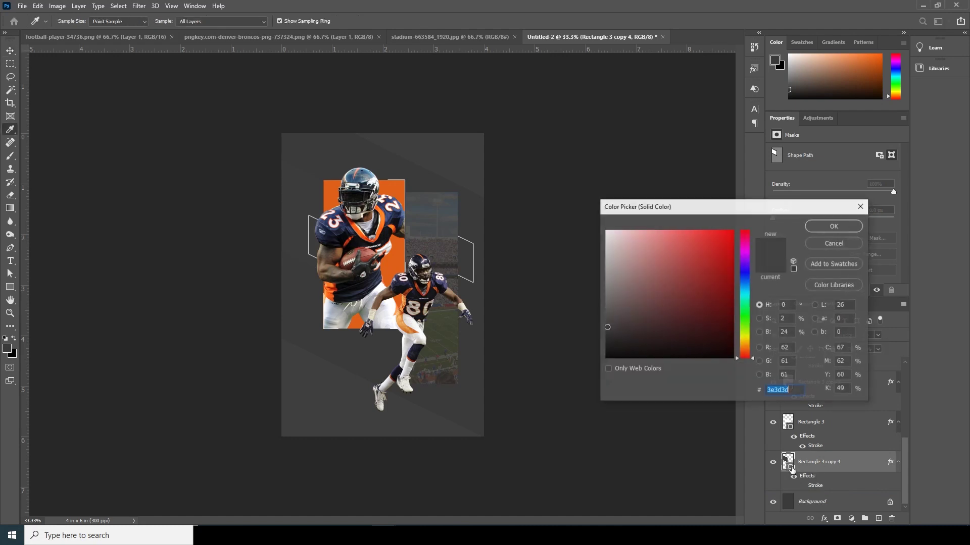
{"action": "left_click_drag", "start_coordinate": [616, 340], "coordinate": [606, 347]}
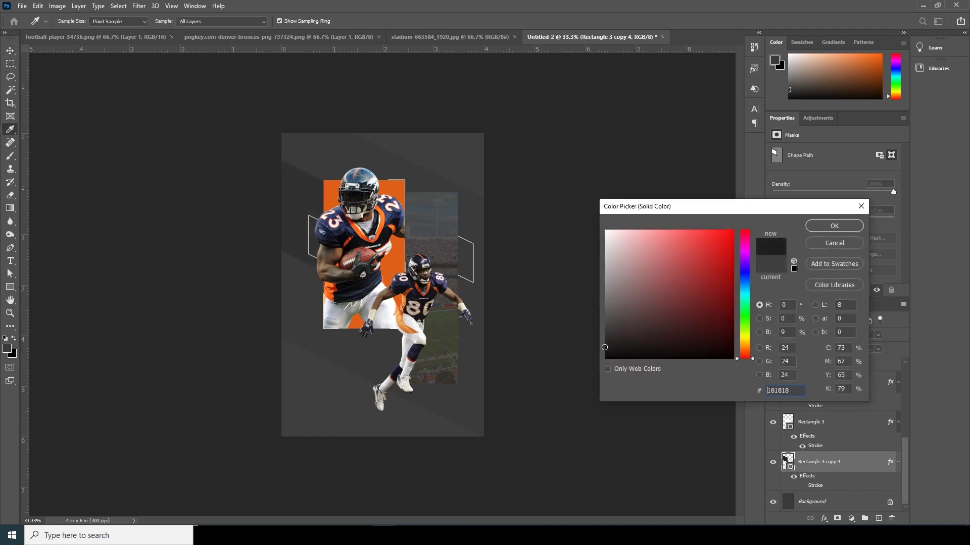
{"action": "left_click", "coordinate": [816, 226]}
{"action": "left_click", "coordinate": [877, 336]}
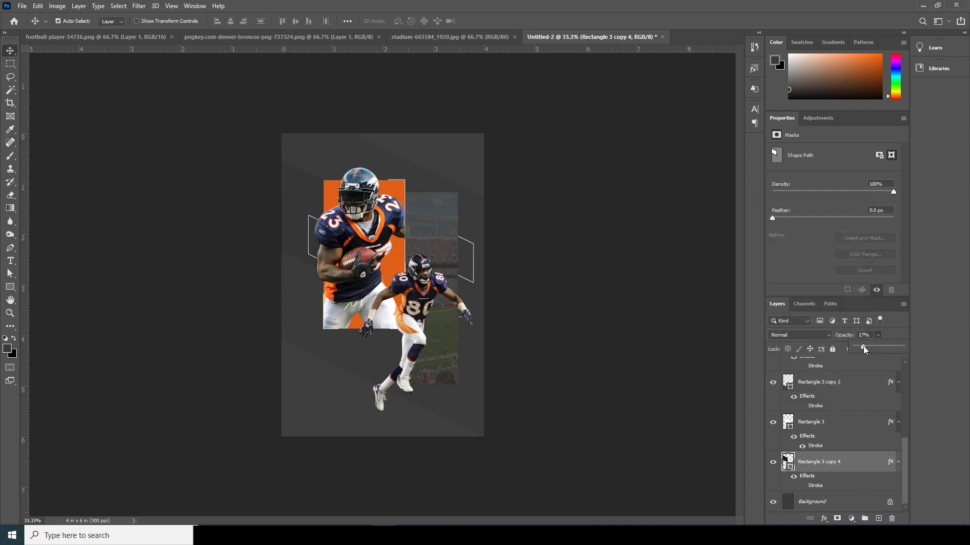
{"action": "left_click", "coordinate": [574, 395]}
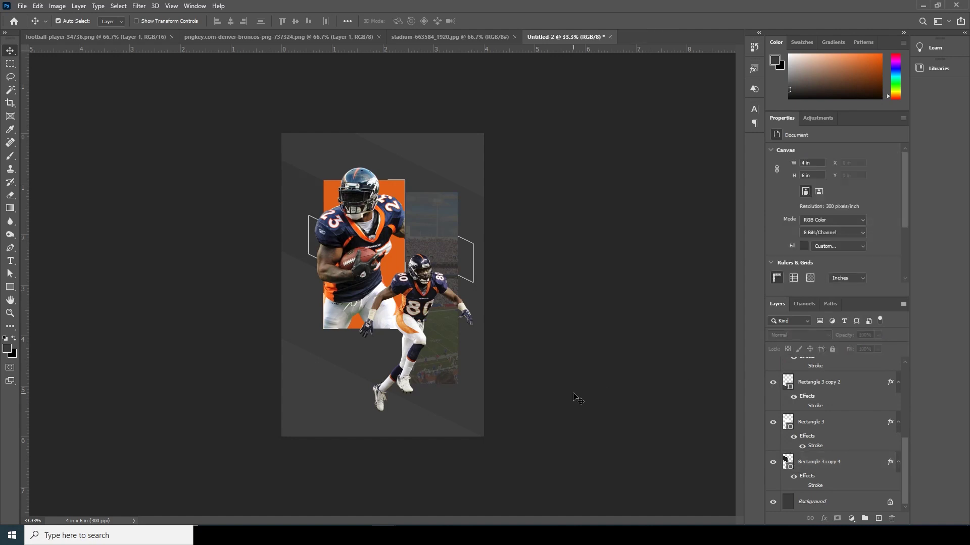
Step: Shorten the stadium panel's base rectangle, Rectangle 2, from its bottom edge to a height of about 940 px
{"action": "key", "text": "ctrl+plus"}
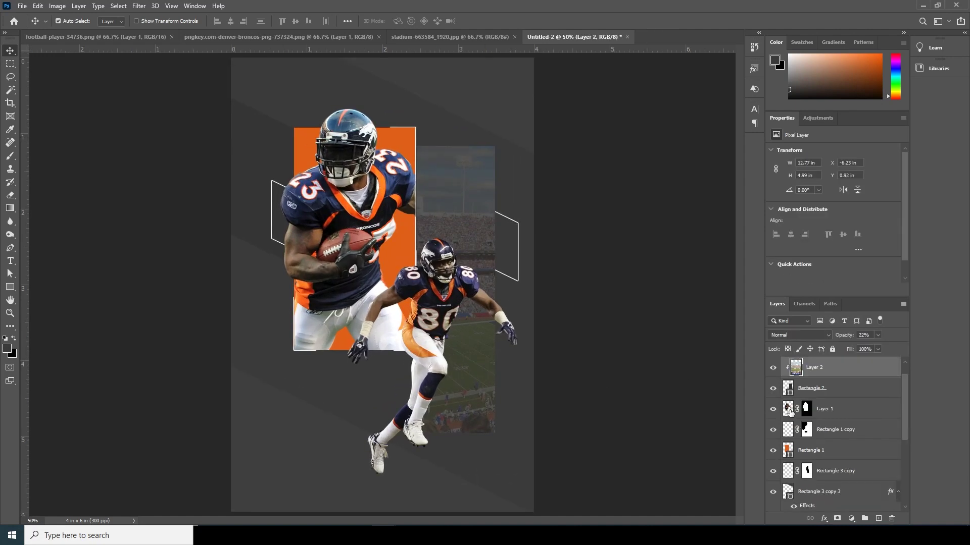
{"action": "left_click", "coordinate": [493, 393], "text": "ctrl"}
{"action": "key", "text": "ctrl+t"}
{"action": "left_click_drag", "start_coordinate": [458, 433], "coordinate": [459, 384]}
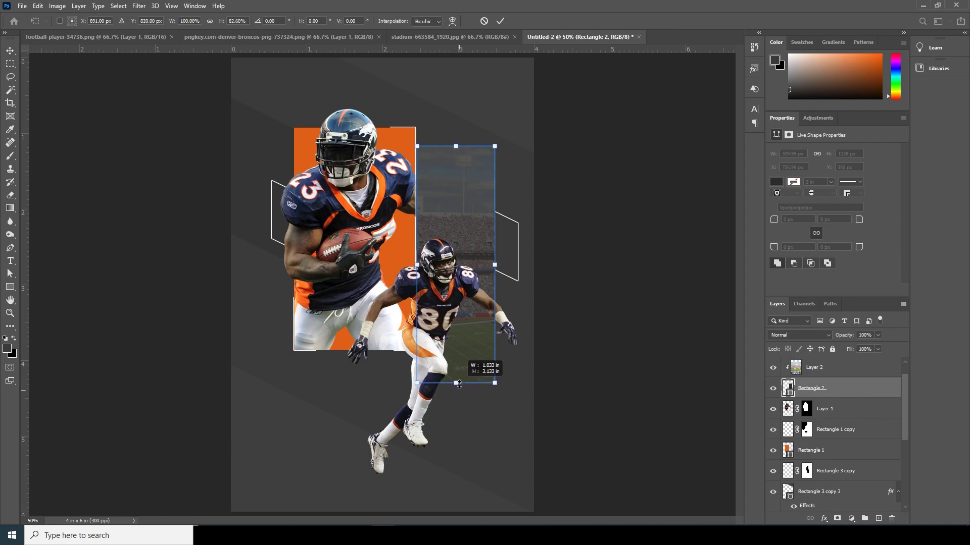
{"action": "key", "text": "Return"}
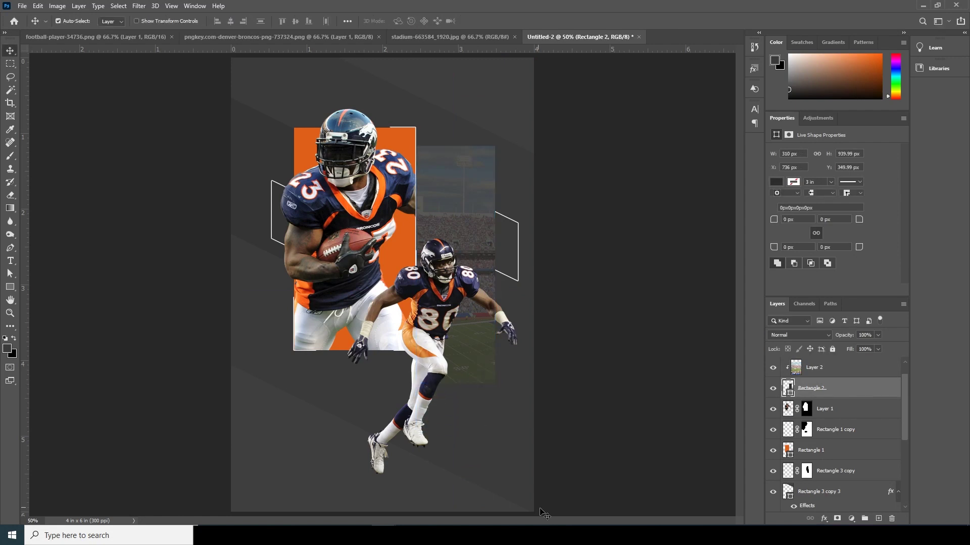
Step: Add a left-aligned Lorem ipsum paragraph box, about 1.06 by 0.64 in, below the stadium panel, with its layer at the top of the stack
{"action": "left_click", "coordinate": [11, 262]}
{"action": "left_click_drag", "start_coordinate": [423, 398], "coordinate": [497, 443]}
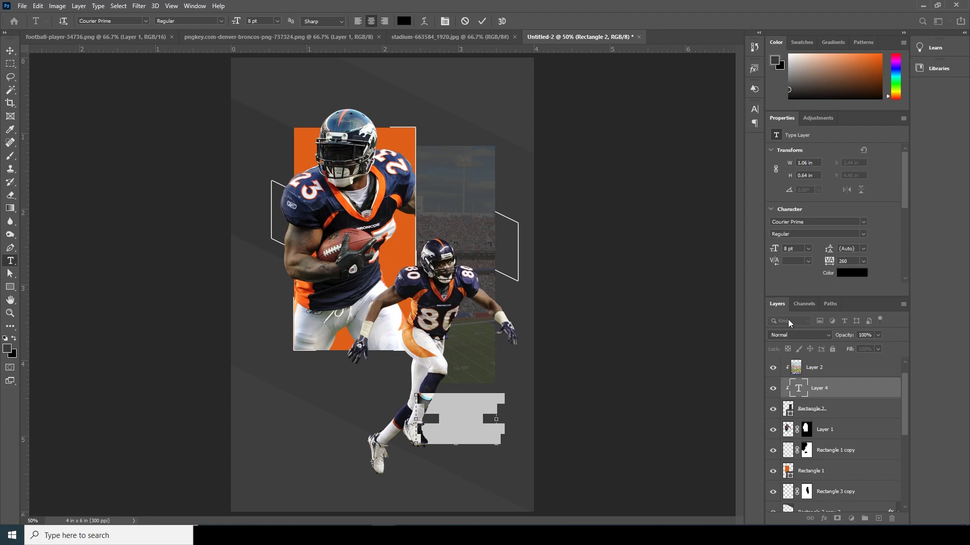
{"action": "left_click", "coordinate": [372, 21]}
{"action": "left_click_drag", "start_coordinate": [791, 394], "coordinate": [795, 372]}
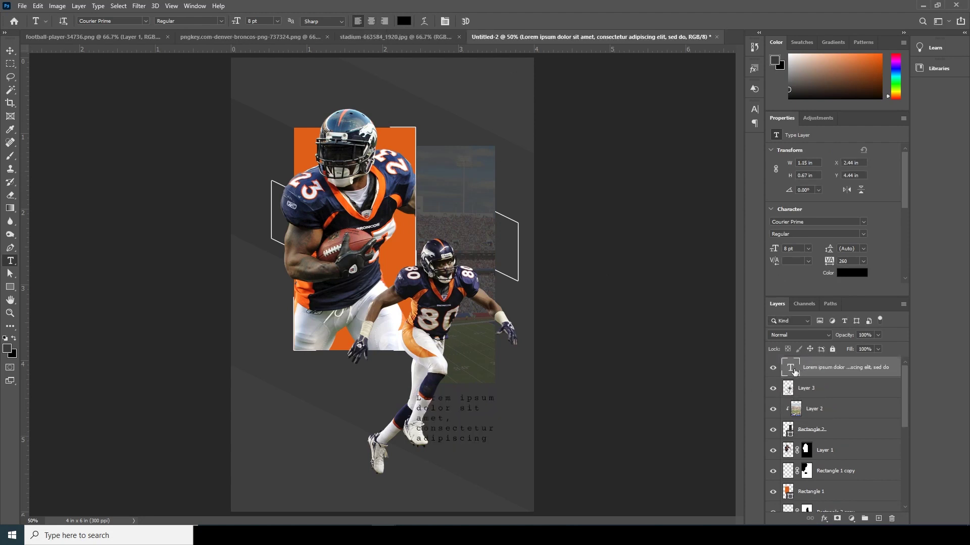
Step: Reduce the Lorem ipsum paragraph's font size to 2 pt
{"action": "double_click", "coordinate": [796, 372]}
{"action": "key", "text": "Down"}
{"action": "key", "text": "Down"}
{"action": "key", "text": "Down"}
{"action": "key", "text": "Down"}
{"action": "key", "text": "Down"}
{"action": "key", "text": "Down"}
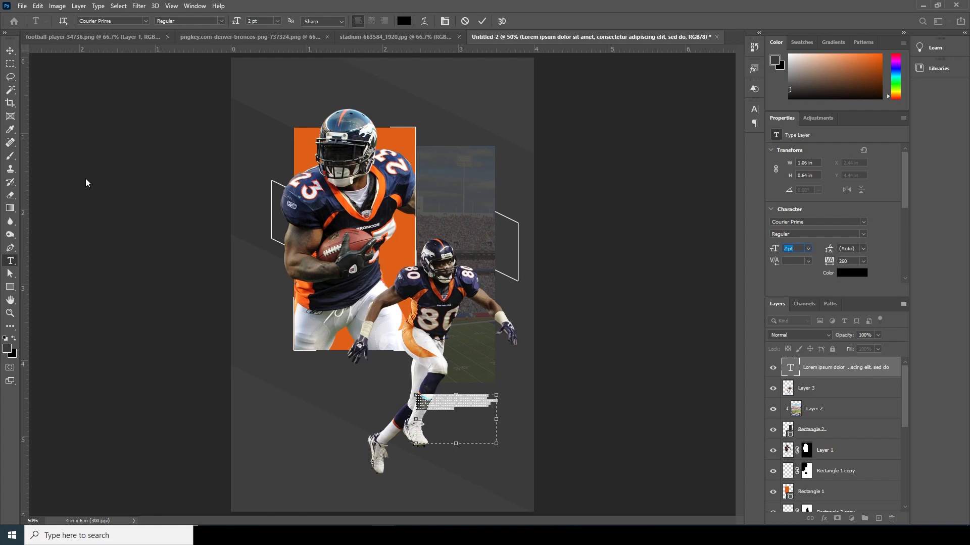
{"action": "key", "text": "Down"}
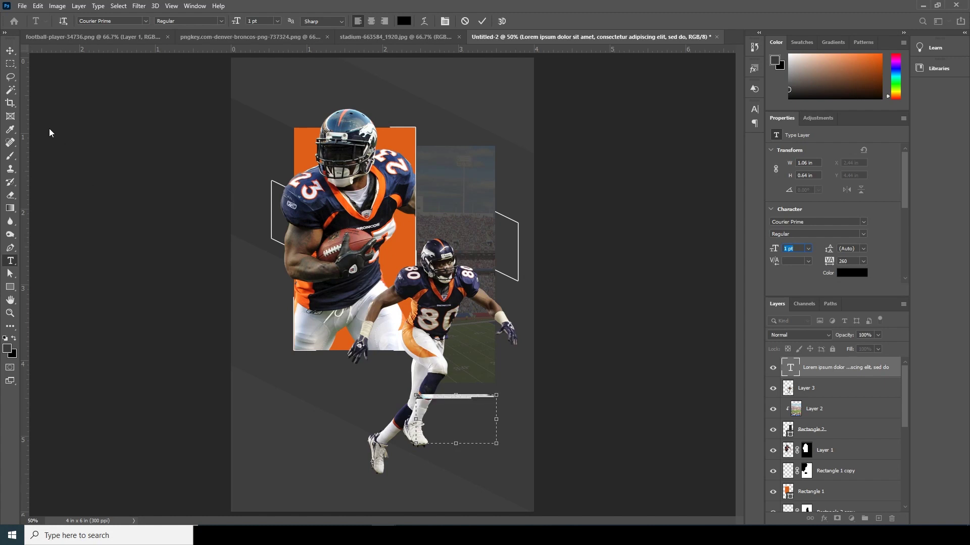
{"action": "key", "text": "Up"}
{"action": "left_click", "coordinate": [10, 51]}
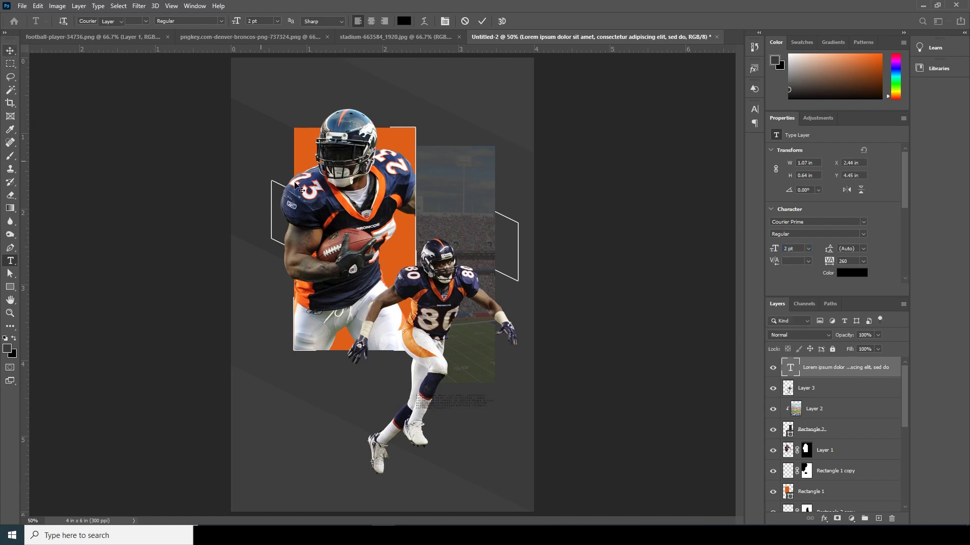
Step: Color the Lorem ipsum paragraph white, #ffffff
{"action": "double_click", "coordinate": [789, 368]}
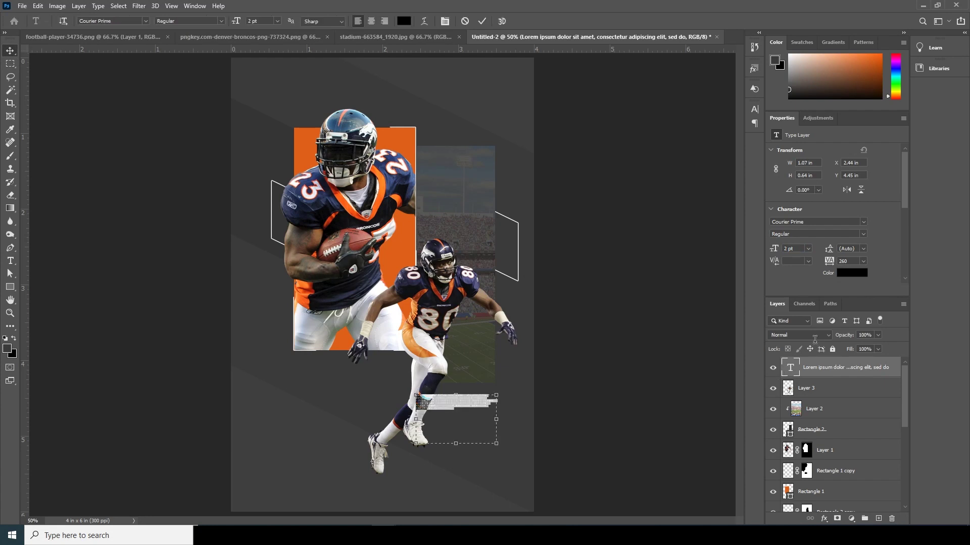
{"action": "left_click", "coordinate": [854, 275]}
{"action": "type", "text": "ffffff"}
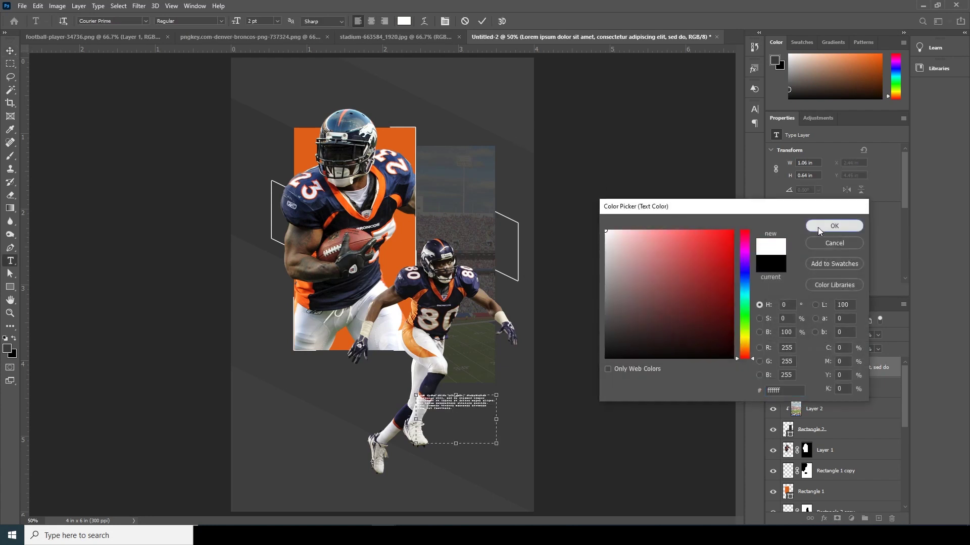
{"action": "left_click", "coordinate": [817, 228]}
Step: Try Calibri and Century on the Lorem ipsum paragraph and settle on the Centaur font
{"action": "left_click", "coordinate": [809, 223]}
{"action": "left_click", "coordinate": [809, 223]}
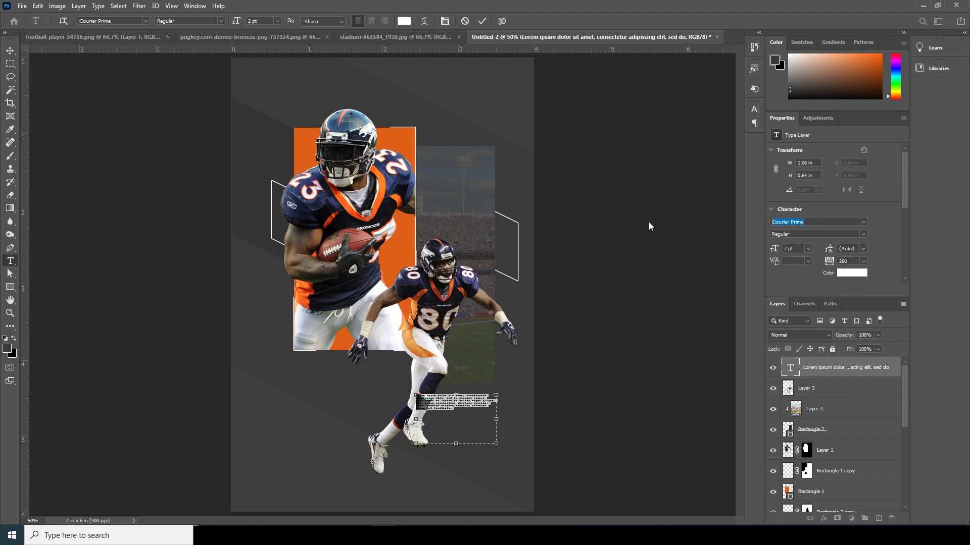
{"action": "type", "text": "ca"}
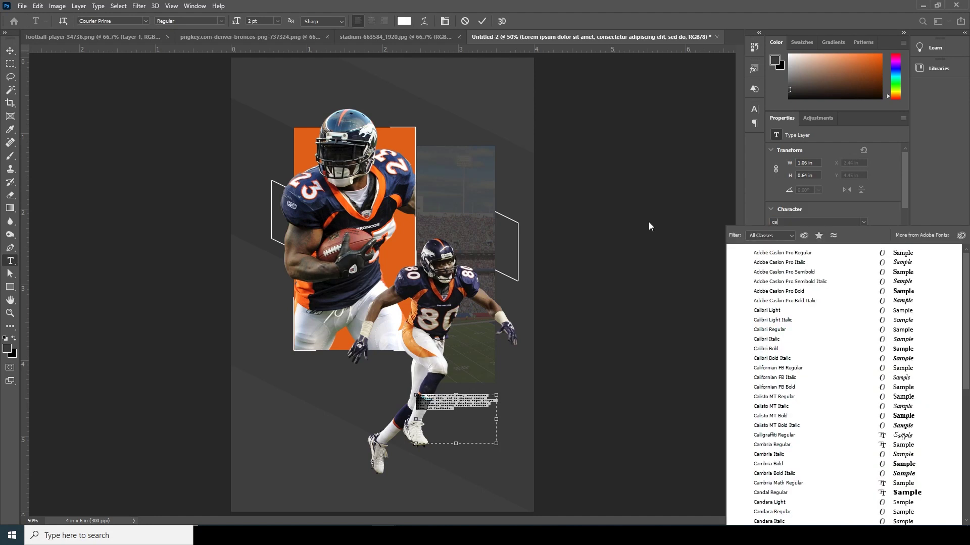
{"action": "type", "text": "li"}
{"action": "key", "text": "Down"}
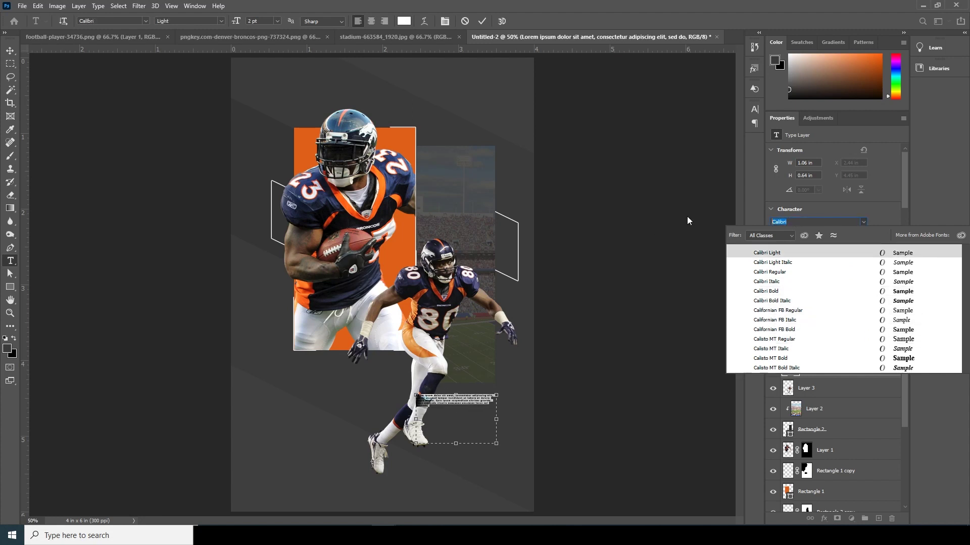
{"action": "type", "text": "cent"}
{"action": "key", "text": "Down"}
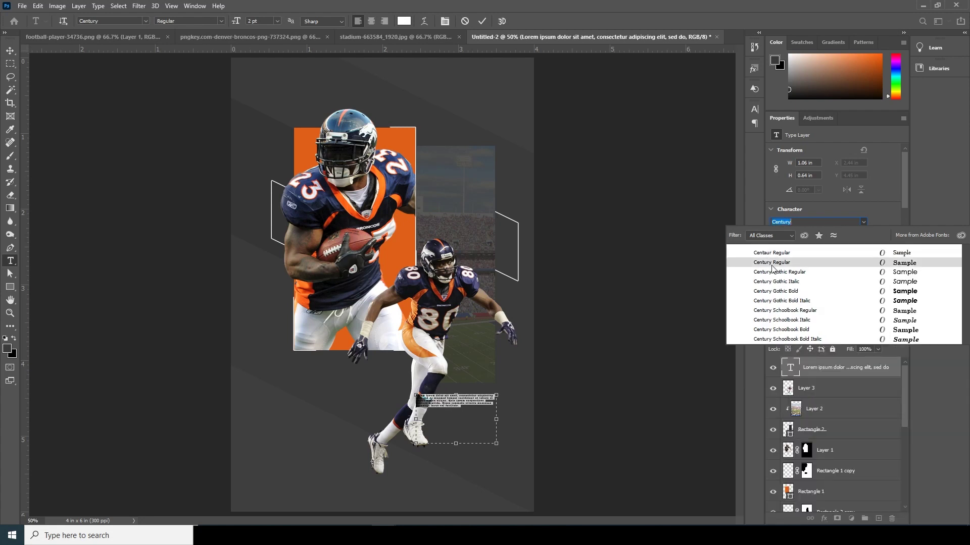
{"action": "left_click", "coordinate": [778, 253]}
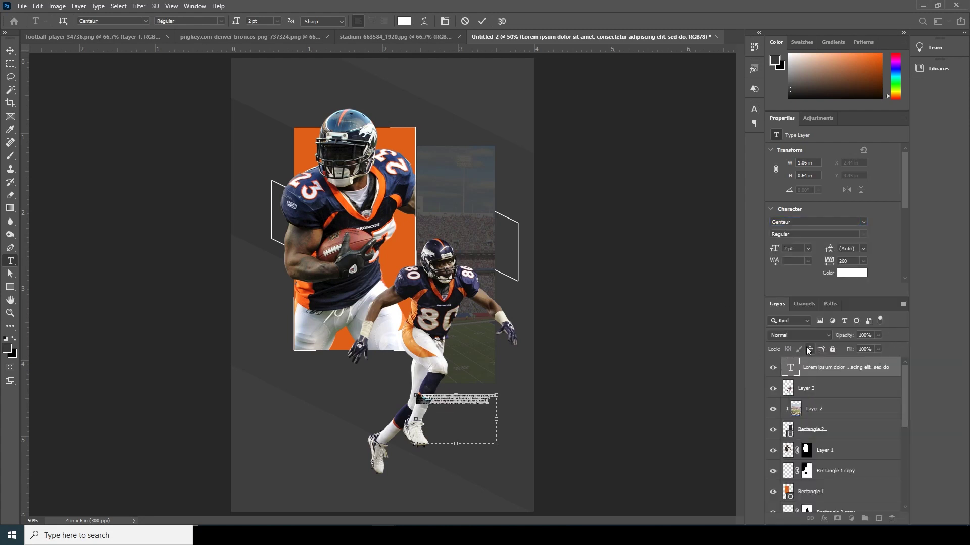
Step: Move the paragraph up so it sits directly beneath the stadium panel's lower edge
{"action": "left_click", "coordinate": [10, 51]}
{"action": "scroll", "coordinate": [434, 399], "scroll_direction": "up", "scroll_amount": 4}
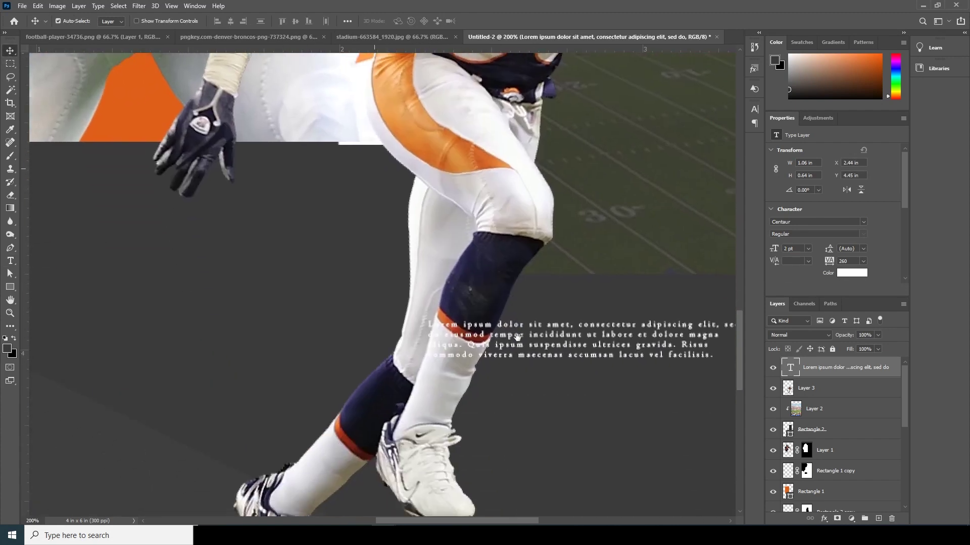
{"action": "left_click_drag", "start_coordinate": [506, 323], "coordinate": [505, 279]}
Step: Copy the Lorem ipsum text and paste it three times after the original, with a blank line following the first paragraph
{"action": "double_click", "coordinate": [791, 368]}
{"action": "key", "text": "ctrl+c"}
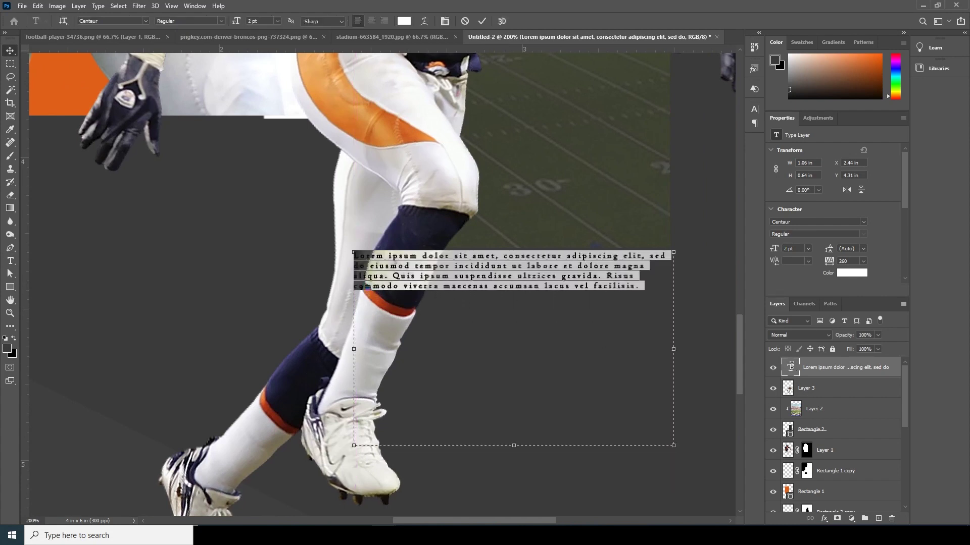
{"action": "left_click", "coordinate": [652, 285]}
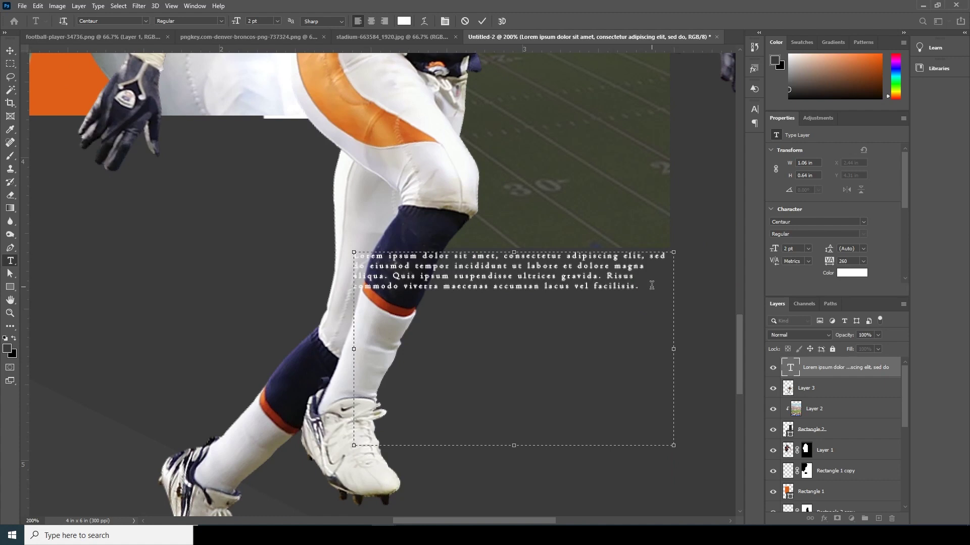
{"action": "key", "text": "Return"}
{"action": "key", "text": "ctrl+v"}
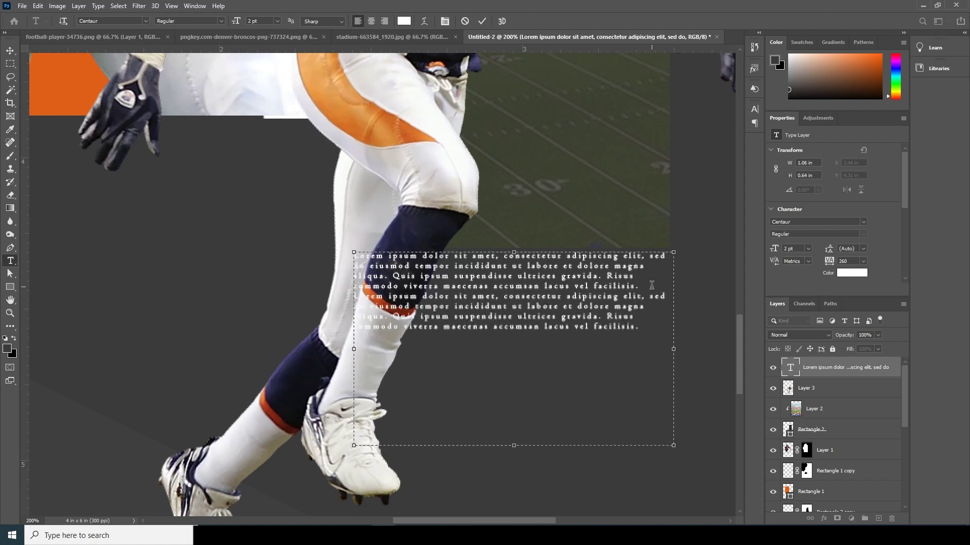
{"action": "key", "text": "ctrl+v"}
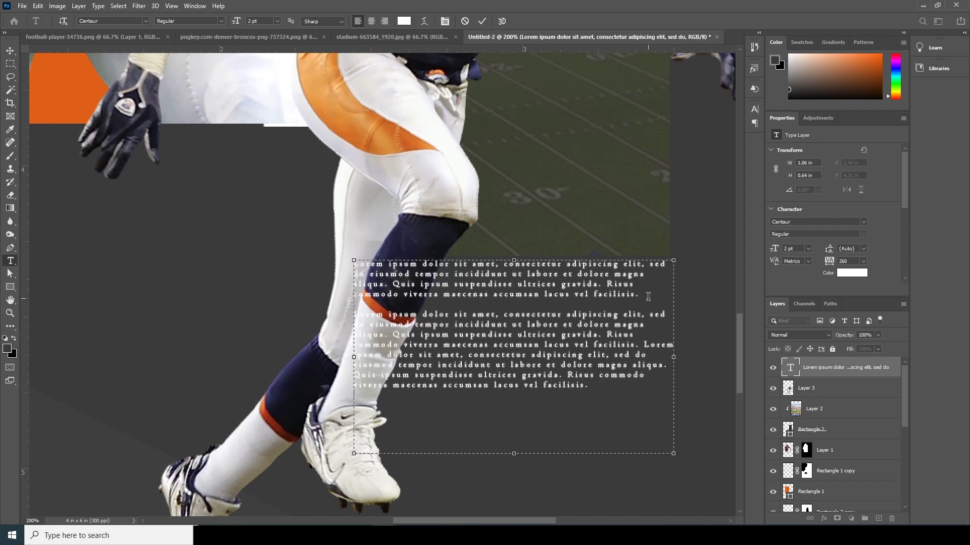
{"action": "key", "text": "Return"}
{"action": "key", "text": "ctrl+v"}
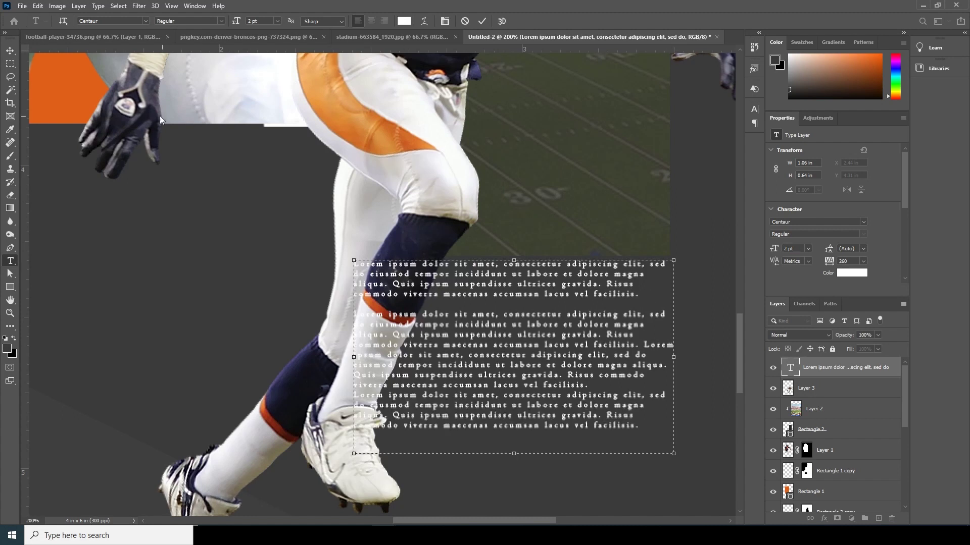
{"action": "left_click", "coordinate": [10, 51]}
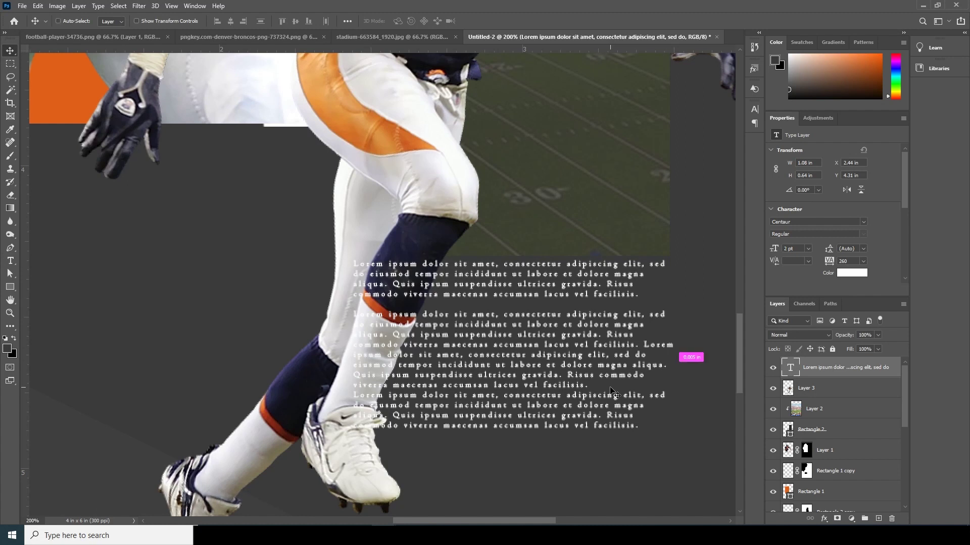
Step: Place the Lorem ipsum text layer beneath Rectangle 2 and above Layer 1 in the stacking order
{"action": "key", "text": "ctrl+minus"}
{"action": "key", "text": "ctrl+minus"}
{"action": "key", "text": "ctrl+minus"}
{"action": "key", "text": "ctrl+minus"}
{"action": "key", "text": "ctrl+plus"}
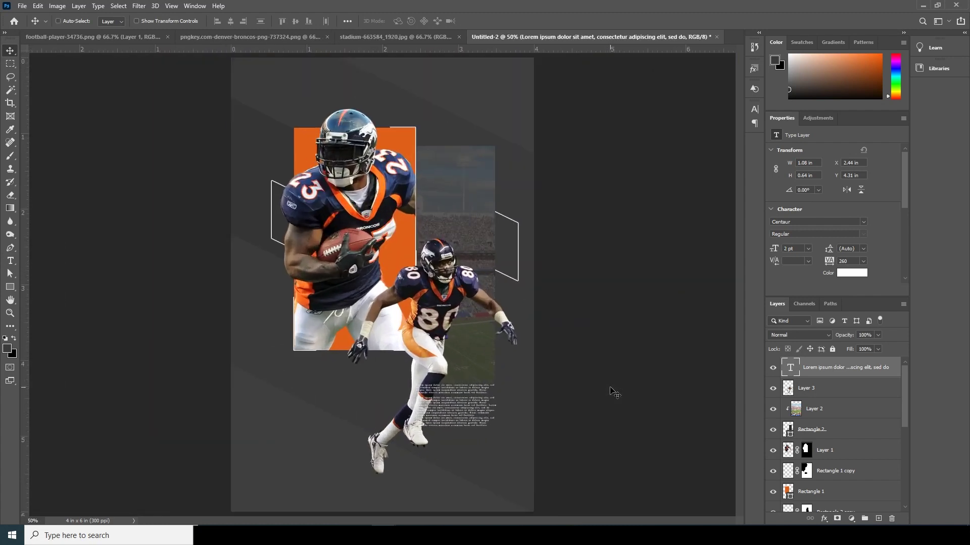
{"action": "left_click_drag", "start_coordinate": [791, 373], "coordinate": [808, 438]}
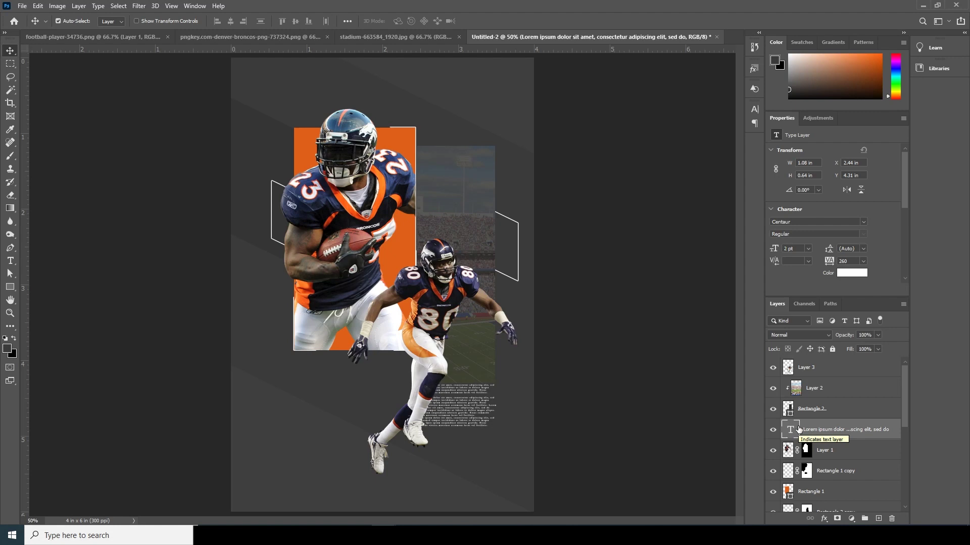
Step: Scale the number 80 player down to about 1.98 by 2.73 in and shift him slightly up and left
{"action": "left_click", "coordinate": [442, 319]}
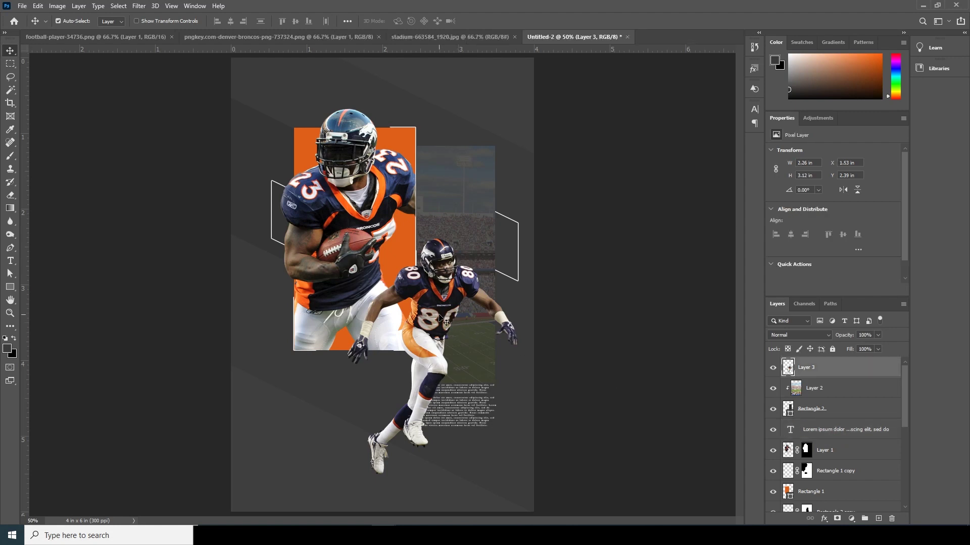
{"action": "key", "text": "ctrl+t"}
{"action": "left_click_drag", "start_coordinate": [516, 239], "coordinate": [504, 257]}
{"action": "left_click_drag", "start_coordinate": [449, 321], "coordinate": [444, 302]}
{"action": "key", "text": "Return"}
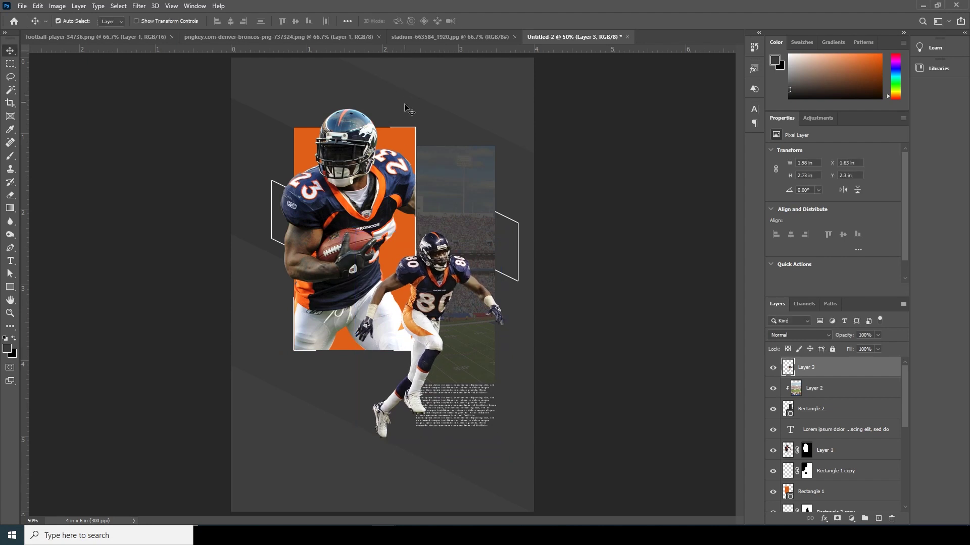
Step: Duplicate the masked white outline Rectangle 1 copy and move the duplicate about 1.61 in right and 1.16 in down, around the text block
{"action": "left_click", "coordinate": [415, 130]}
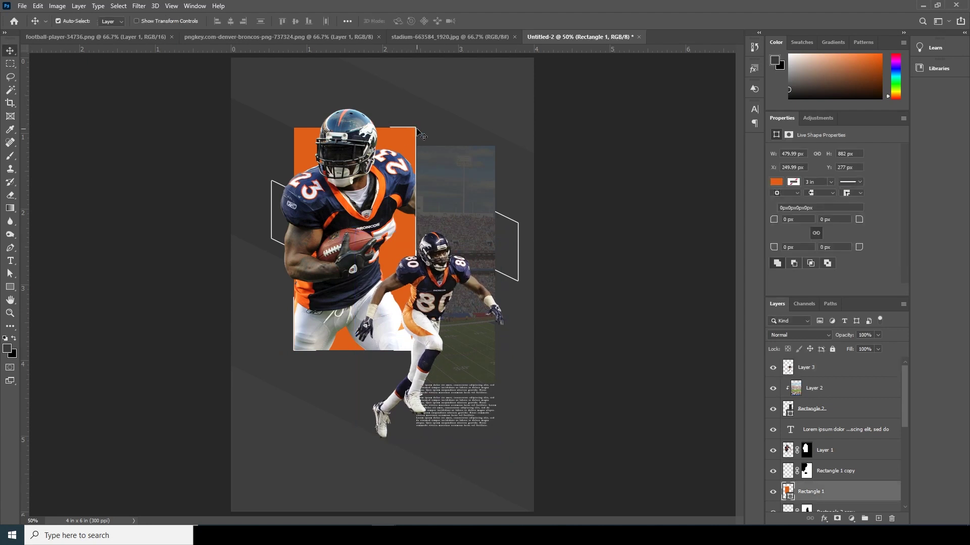
{"action": "left_click", "coordinate": [420, 135]}
{"action": "scroll", "coordinate": [905, 427], "scroll_direction": "down", "scroll_amount": 1}
{"action": "scroll", "coordinate": [904, 427], "scroll_direction": "down", "scroll_amount": 2}
{"action": "left_click", "coordinate": [773, 409]}
{"action": "left_click", "coordinate": [773, 409]}
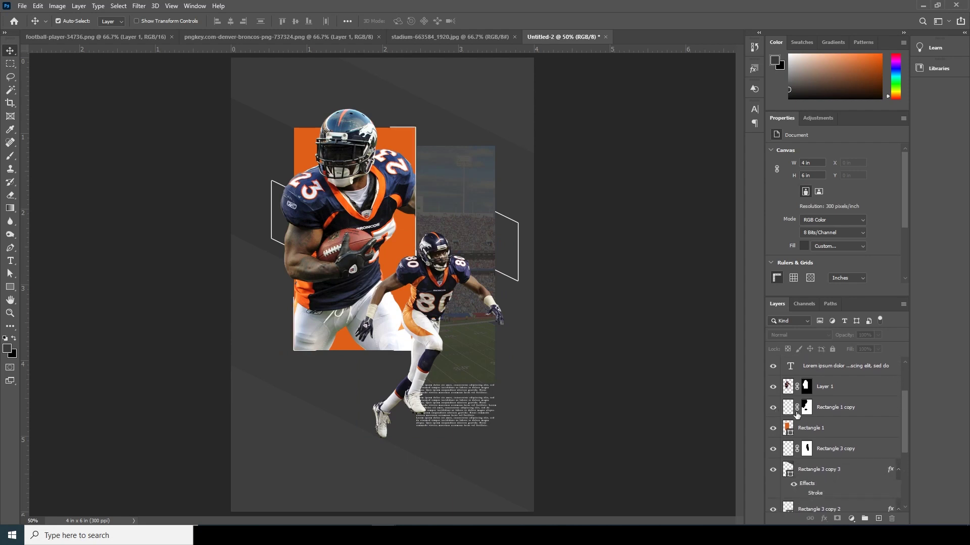
{"action": "left_click", "coordinate": [788, 412]}
{"action": "key", "text": "ctrl+j"}
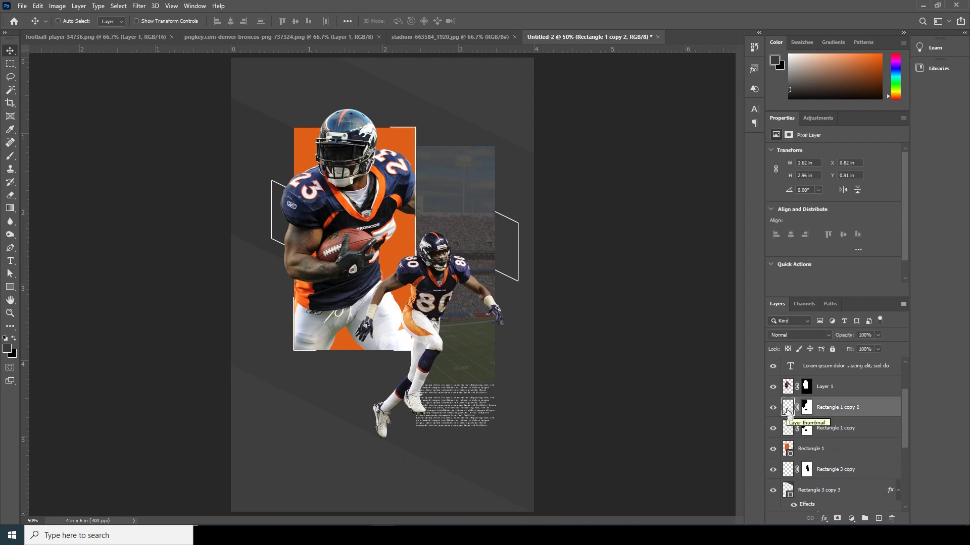
{"action": "key", "text": "ctrl+t"}
{"action": "left_click_drag", "start_coordinate": [380, 248], "coordinate": [502, 336]}
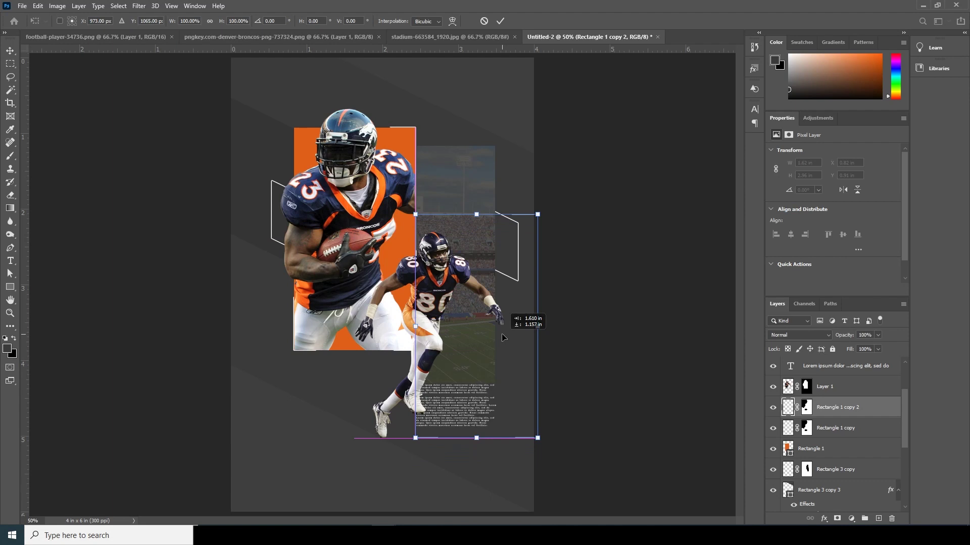
Step: Narrow the Lorem ipsum text box to about 0.93 in wide, insetting its left edge from the white outline
{"action": "left_click", "coordinate": [833, 368]}
{"action": "double_click", "coordinate": [790, 367]}
{"action": "left_click_drag", "start_coordinate": [498, 416], "coordinate": [496, 415]}
{"action": "left_click_drag", "start_coordinate": [414, 412], "coordinate": [423, 412]}
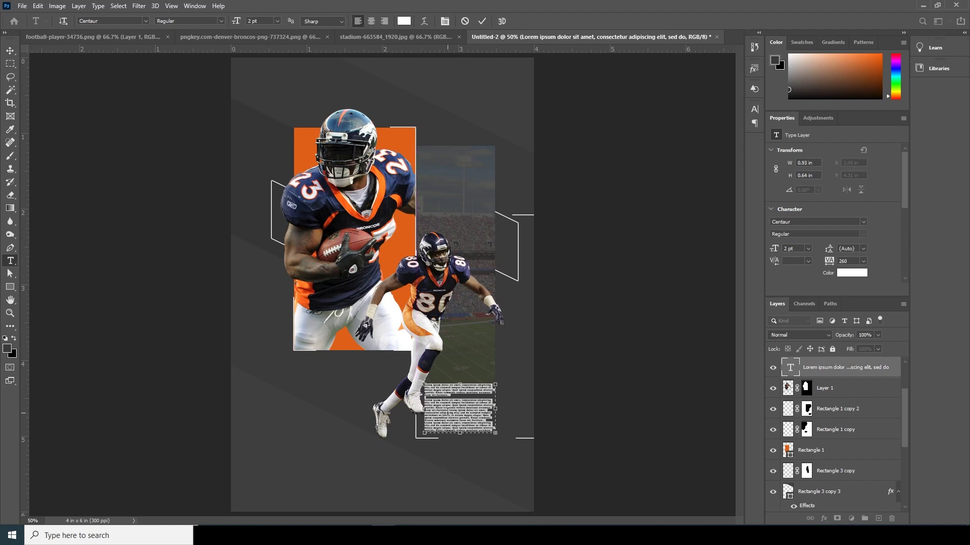
{"action": "left_click", "coordinate": [10, 51]}
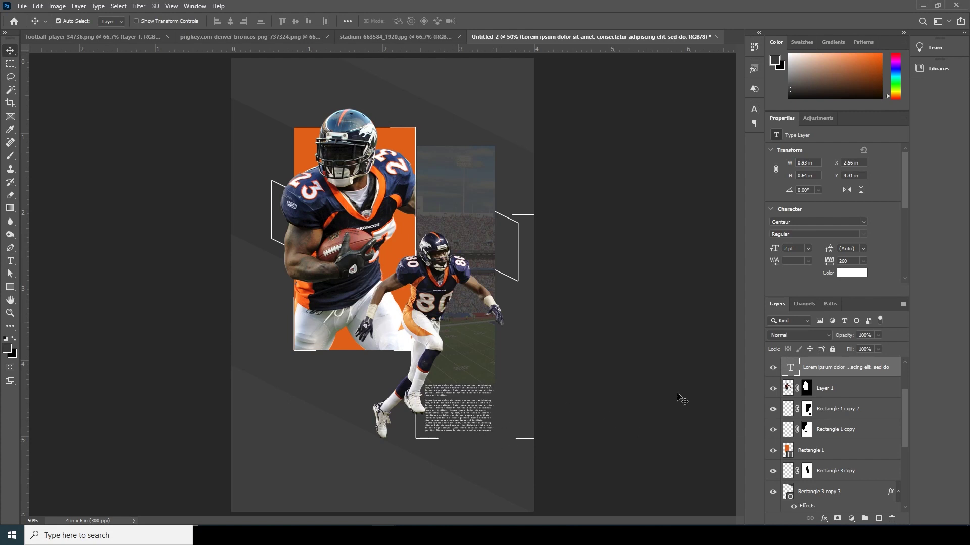
Step: Examine up close how the white outlines meet the number 80 player and the text block
{"action": "left_click", "coordinate": [418, 253]}
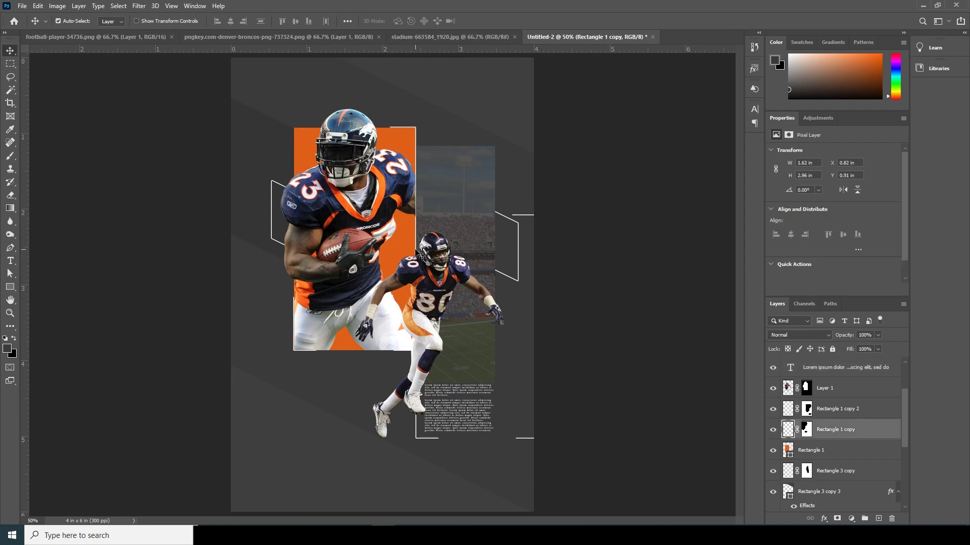
{"action": "key", "text": "ctrl+plus"}
{"action": "key", "text": "ctrl+plus"}
{"action": "key", "text": "ctrl+plus"}
{"action": "left_click_drag", "start_coordinate": [457, 251], "coordinate": [358, 222]}
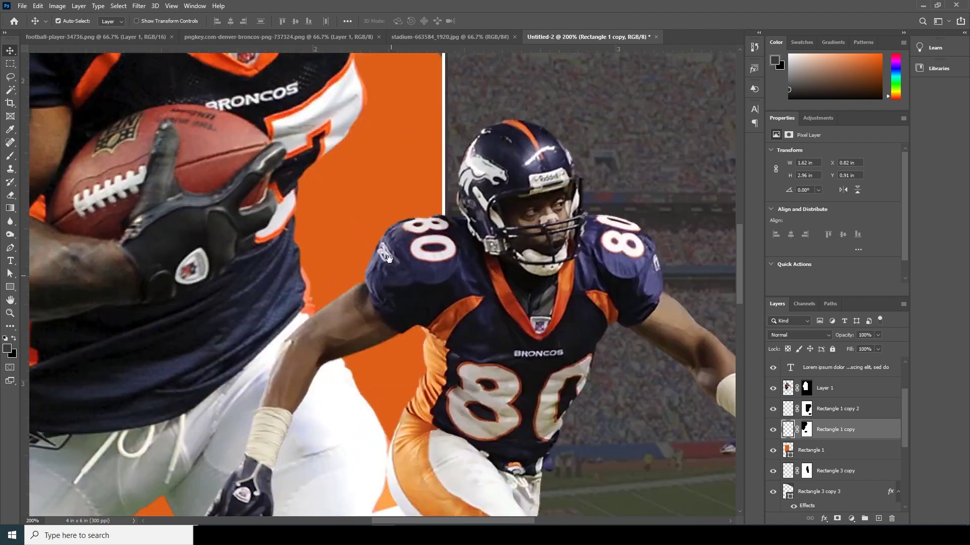
{"action": "left_click_drag", "start_coordinate": [395, 440], "coordinate": [395, 240]}
{"action": "key", "text": "ctrl"}
{"action": "key", "text": "ctrl+minus"}
{"action": "key", "text": "ctrl+minus"}
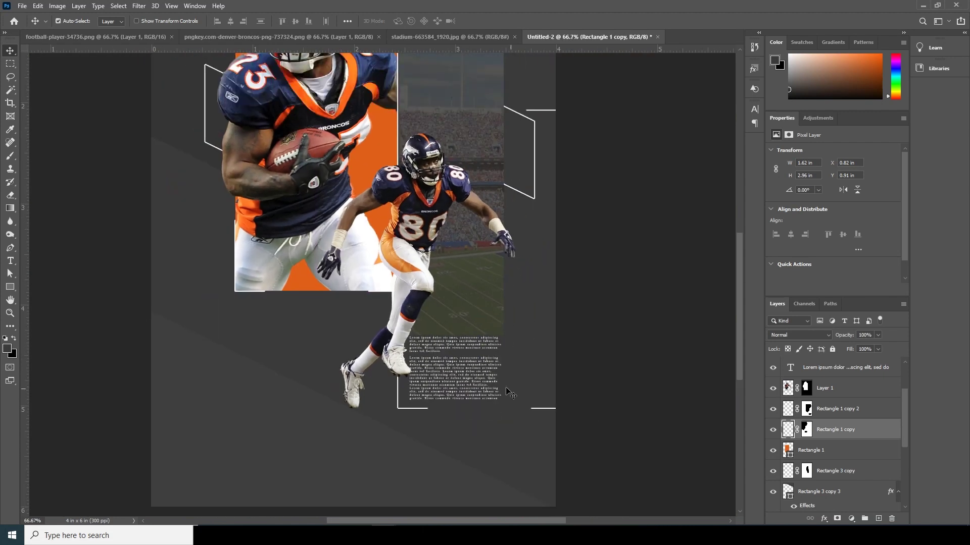
Step: Paint black on the Rectangle 1 copy 2 mask to hide all of that white outline except its lower-left corner
{"action": "left_click", "coordinate": [807, 431]}
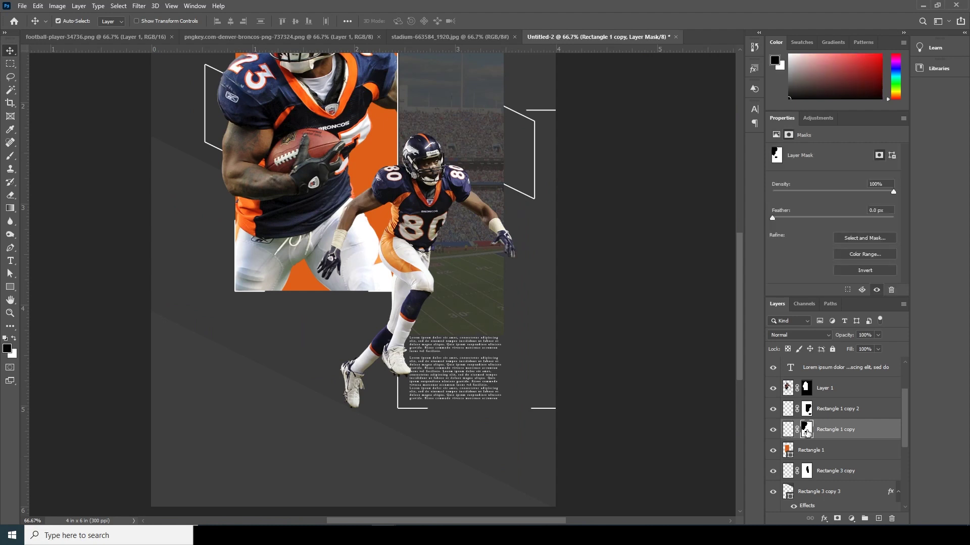
{"action": "key", "text": "b"}
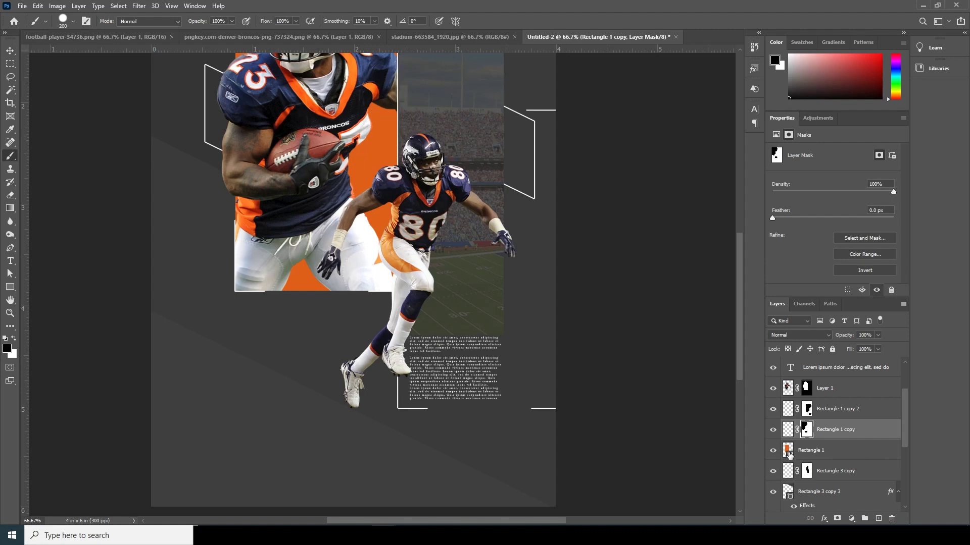
{"action": "left_click", "coordinate": [772, 431]}
{"action": "left_click", "coordinate": [772, 431]}
{"action": "left_click", "coordinate": [772, 410]}
{"action": "left_click", "coordinate": [772, 411]}
{"action": "left_click", "coordinate": [807, 409]}
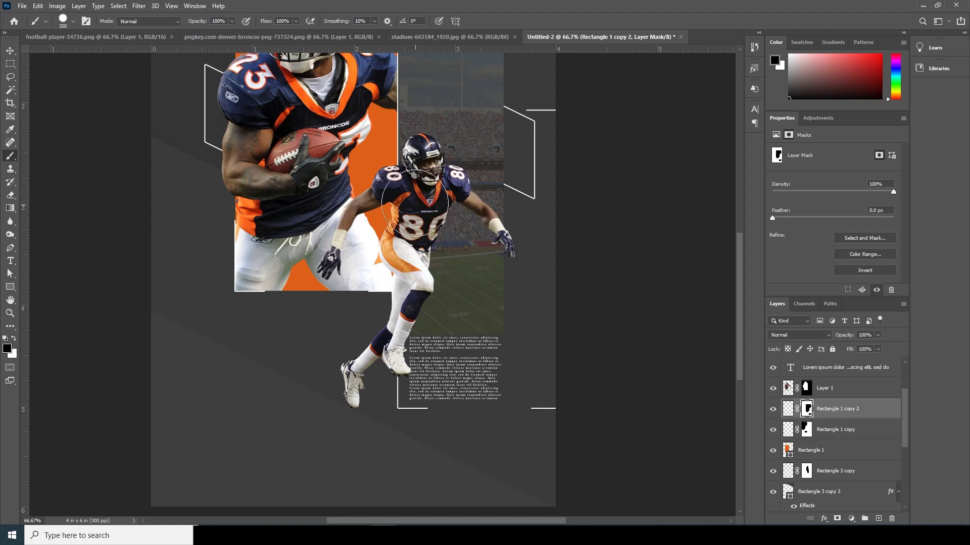
{"action": "left_click_drag", "start_coordinate": [400, 345], "coordinate": [400, 364]}
{"action": "left_click", "coordinate": [553, 403]}
{"action": "left_click_drag", "start_coordinate": [541, 100], "coordinate": [552, 134]}
Step: Add a 2 pt Lorem Ipsum text line just below the paragraph block, near the white corner outline
{"action": "key", "text": "ctrl+minus"}
{"action": "key", "text": "ctrl+minus"}
{"action": "key", "text": "ctrl+plus"}
{"action": "left_click", "coordinate": [10, 261]}
{"action": "left_click", "coordinate": [444, 444]}
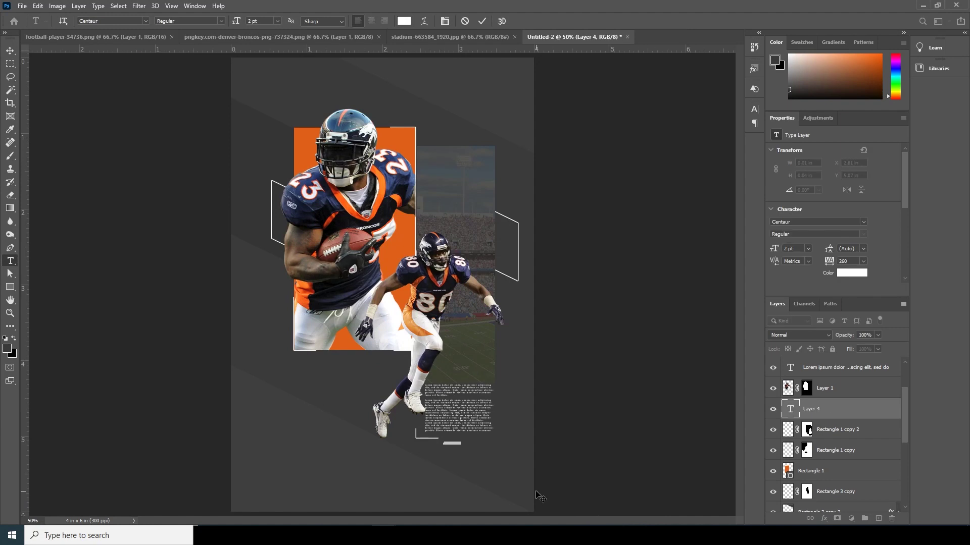
{"action": "left_click", "coordinate": [4, 50]}
Step: Recolor the small Lorem Ipsum line to orange e16012, sampled from the orange rectangle
{"action": "double_click", "coordinate": [789, 414]}
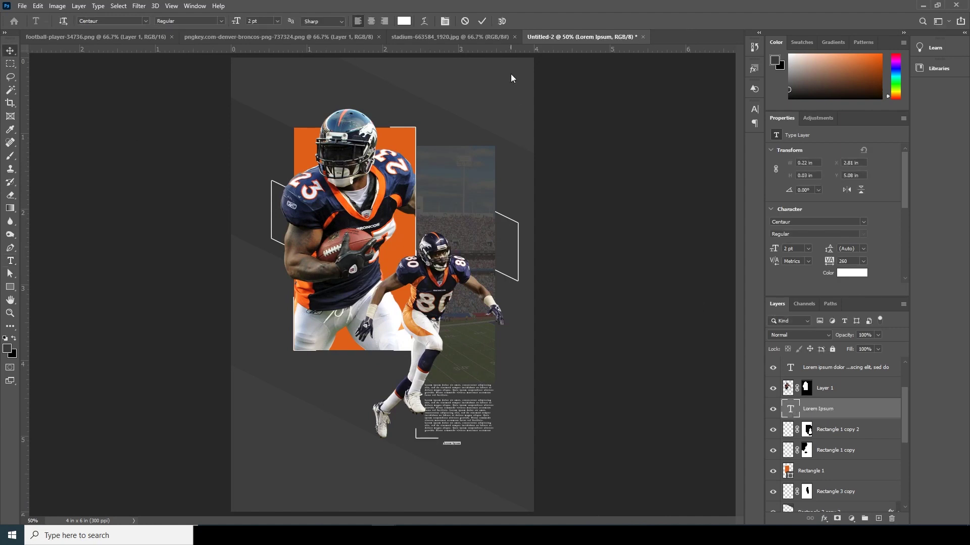
{"action": "left_click", "coordinate": [404, 21]}
{"action": "left_click", "coordinate": [384, 142]}
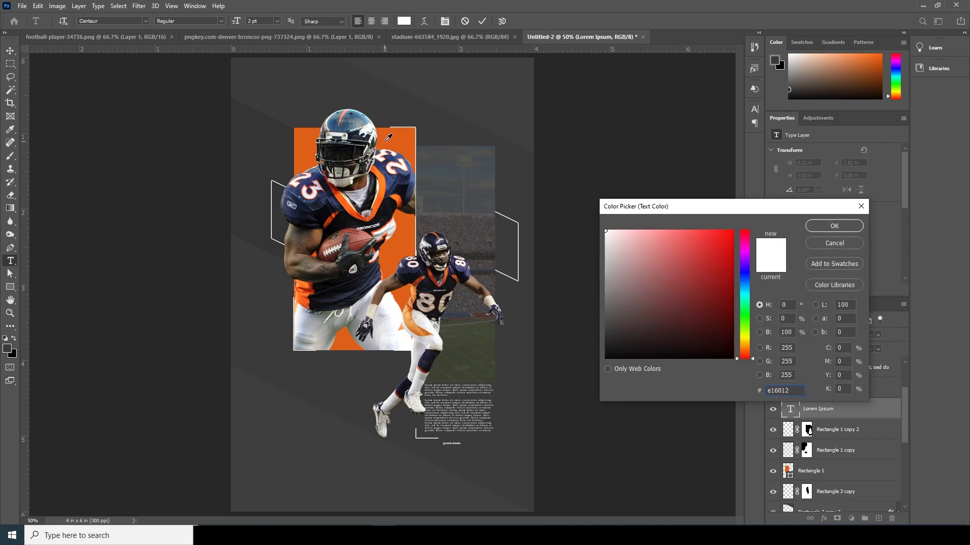
{"action": "left_click", "coordinate": [835, 226]}
{"action": "left_click", "coordinate": [10, 51]}
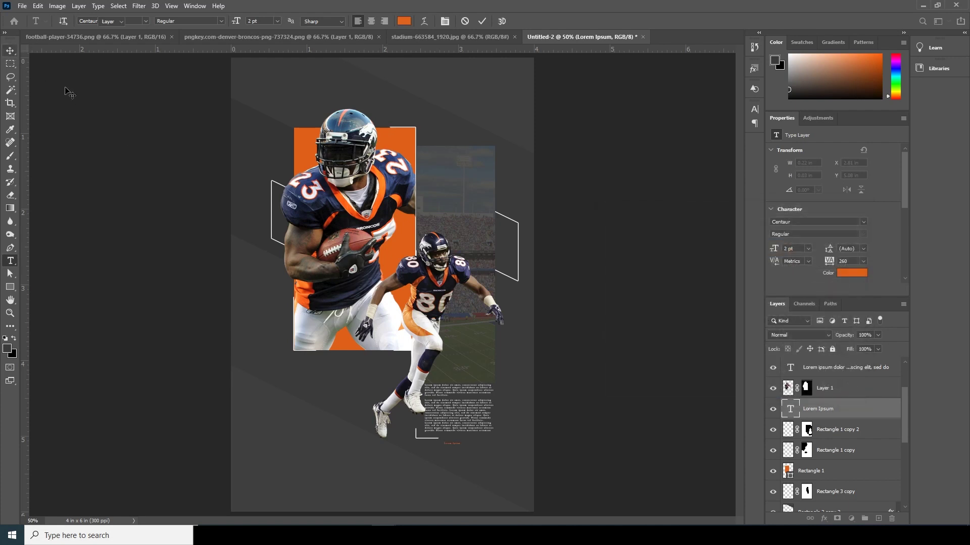
Step: Scale the orange Lorem Ipsum line to about 190% and align it with the end of the white corner outline
{"action": "key", "text": "ctrl"}
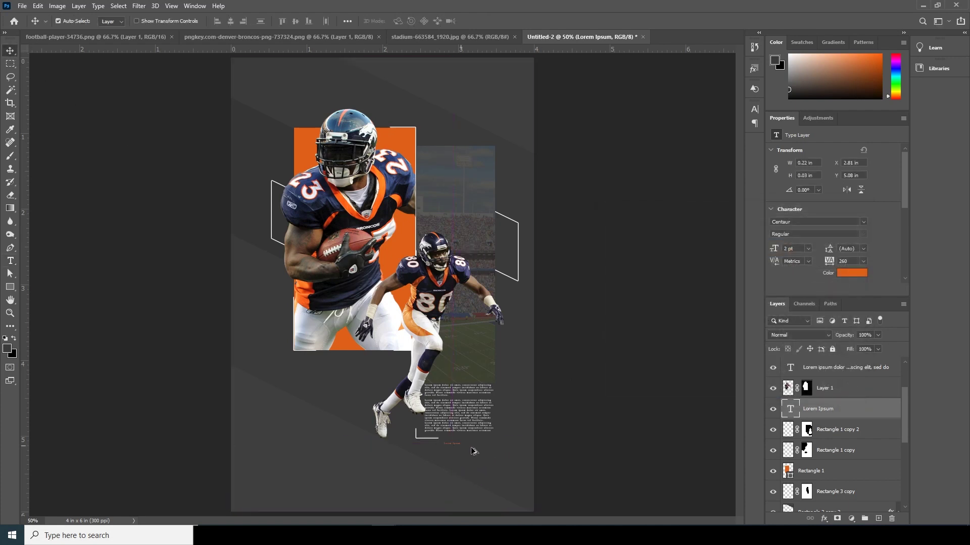
{"action": "key", "text": "ctrl+t"}
{"action": "left_click_drag", "start_coordinate": [460, 445], "coordinate": [469, 438]}
{"action": "key", "text": "Up"}
{"action": "key", "text": "Up"}
{"action": "key", "text": "Up"}
{"action": "key", "text": "Up"}
{"action": "key", "text": "Up"}
{"action": "key", "text": "Up"}
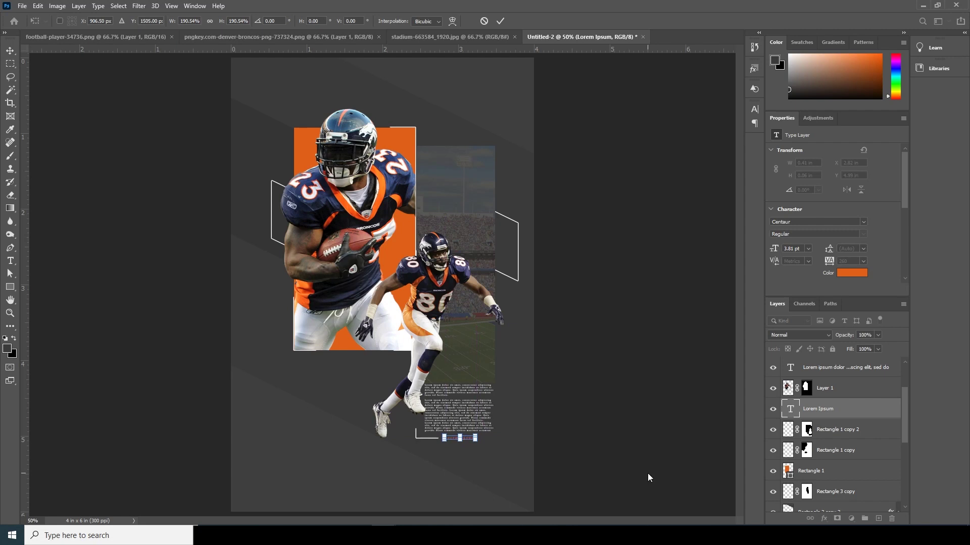
{"action": "key", "text": "Return"}
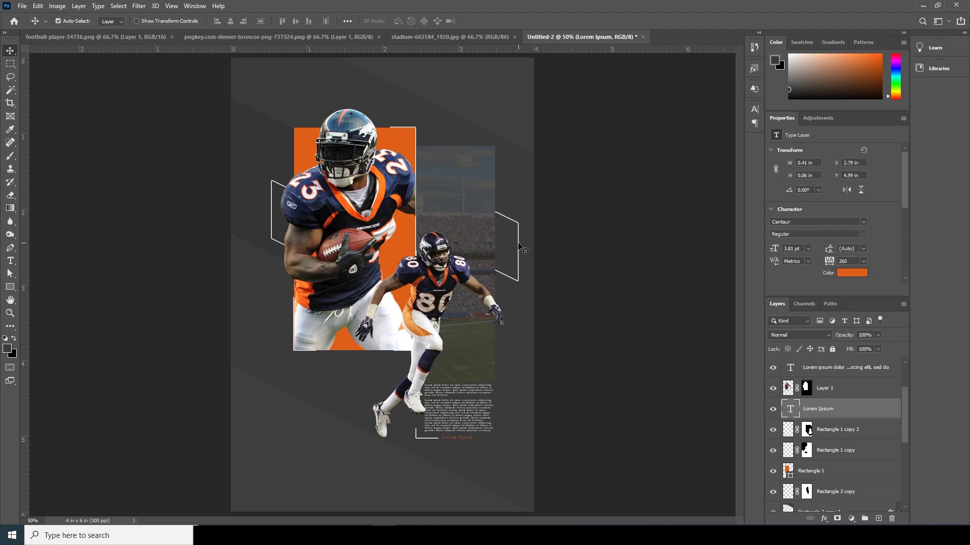
Step: Move the slanted outline layer Rectangle 3 copy up the layer stack, above the stadium image and directly below Layer 3
{"action": "left_click", "coordinate": [798, 485]}
{"action": "left_click_drag", "start_coordinate": [789, 492], "coordinate": [797, 369]}
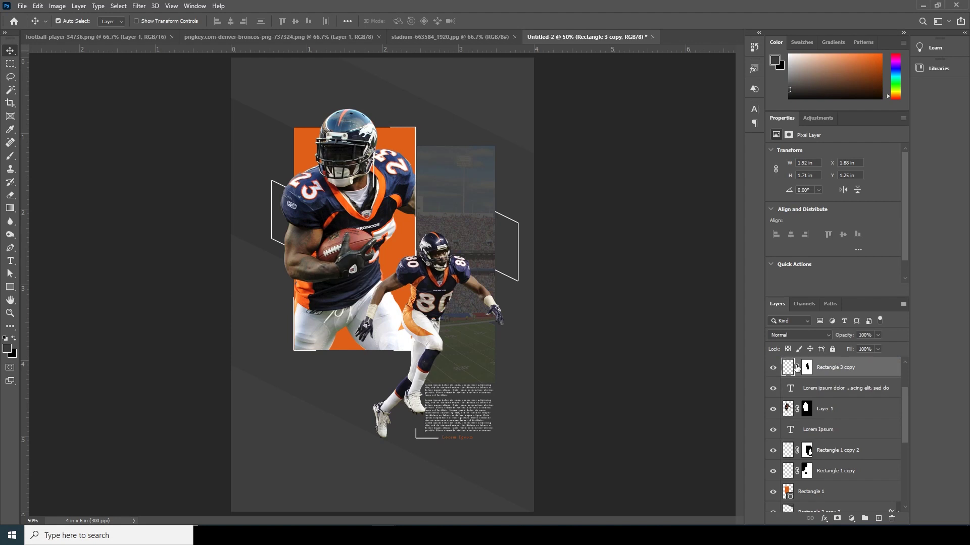
{"action": "left_click", "coordinate": [772, 369]}
{"action": "left_click", "coordinate": [774, 368]}
{"action": "left_click", "coordinate": [806, 368]}
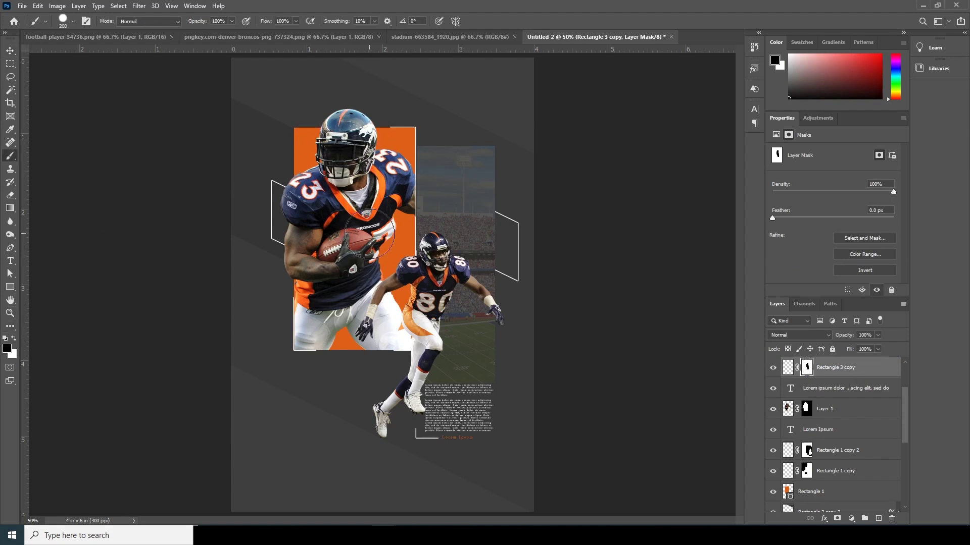
{"action": "left_click", "coordinate": [15, 339]}
{"action": "scroll", "coordinate": [910, 401], "scroll_direction": "up", "scroll_amount": 3}
{"action": "left_click_drag", "start_coordinate": [833, 429], "coordinate": [808, 388]}
Step: Edit the Rectangle 3 copy mask to reveal the slanted outline across the stadium panel, keeping it hidden over the orange rectangle
{"action": "left_click", "coordinate": [807, 388]}
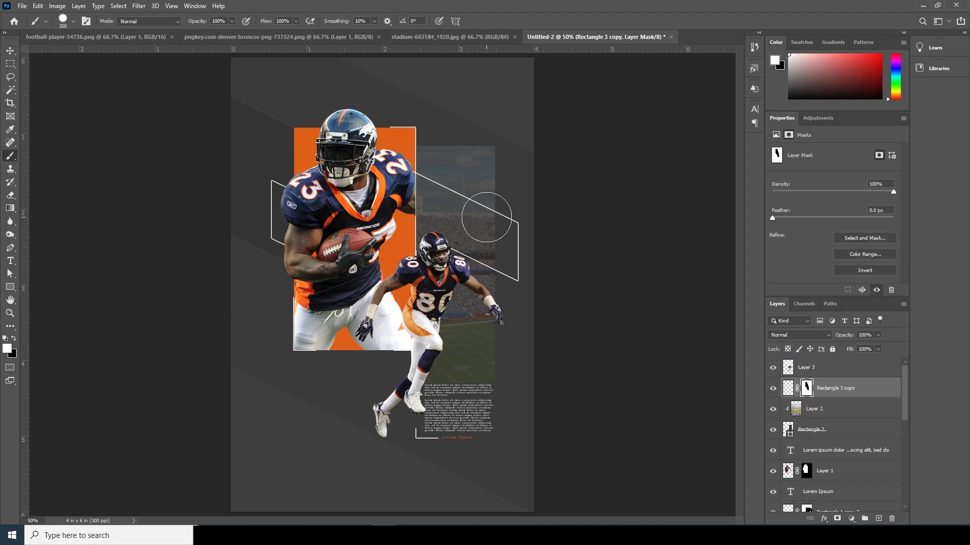
{"action": "key", "text": "ctrl+1"}
{"action": "key", "text": "x"}
{"action": "left_click_drag", "start_coordinate": [383, 140], "coordinate": [447, 139]}
{"action": "key", "text": "x"}
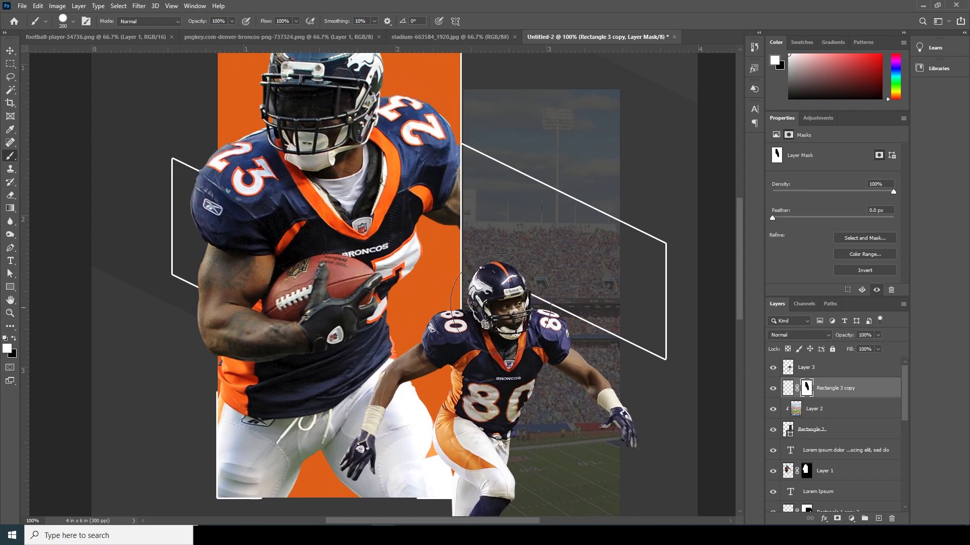
{"action": "key", "text": "ctrl+minus"}
{"action": "key", "text": "ctrl+minus"}
{"action": "key", "text": "ctrl+minus"}
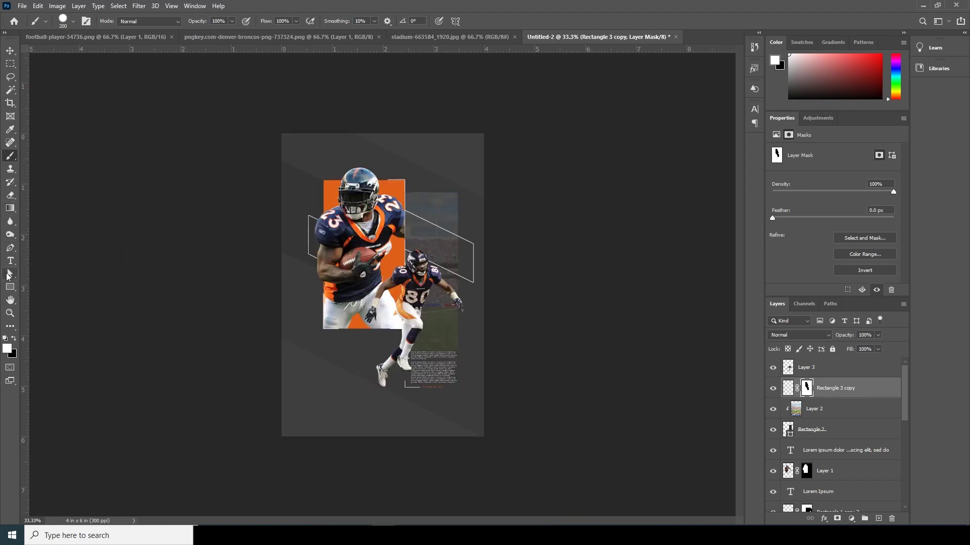
Step: Duplicate the white outline Rectangle 1 copy and move the duplicate about 0.44 in left and 0.17 in down
{"action": "key", "text": "v"}
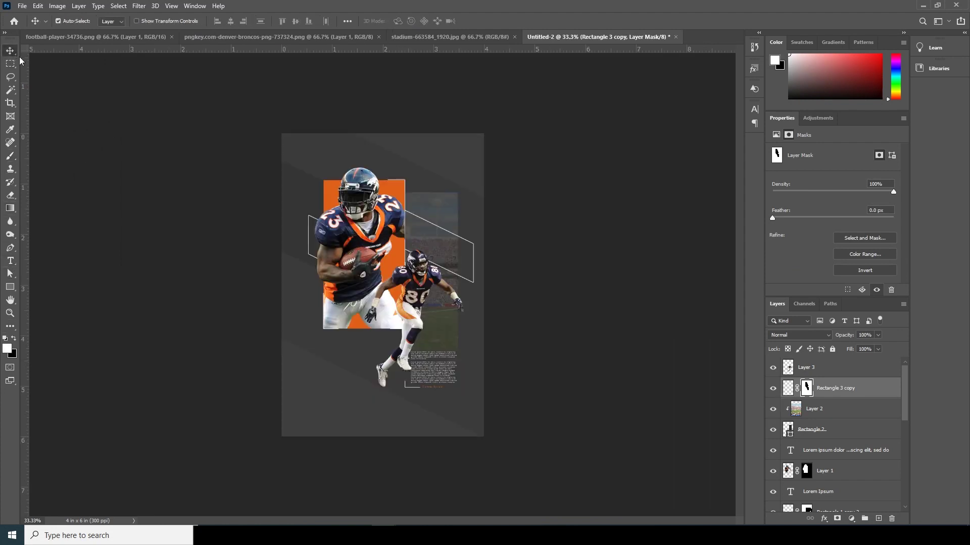
{"action": "left_click", "coordinate": [791, 391]}
{"action": "left_click", "coordinate": [402, 183]}
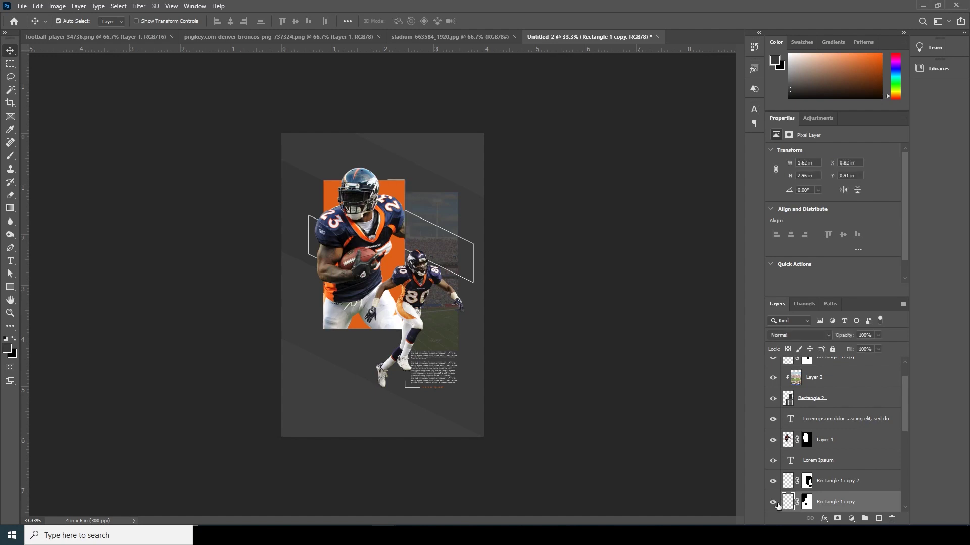
{"action": "key", "text": "ctrl+j"}
{"action": "key", "text": "ctrl+t"}
{"action": "left_click_drag", "start_coordinate": [384, 241], "coordinate": [362, 248]}
{"action": "key", "text": "Return"}
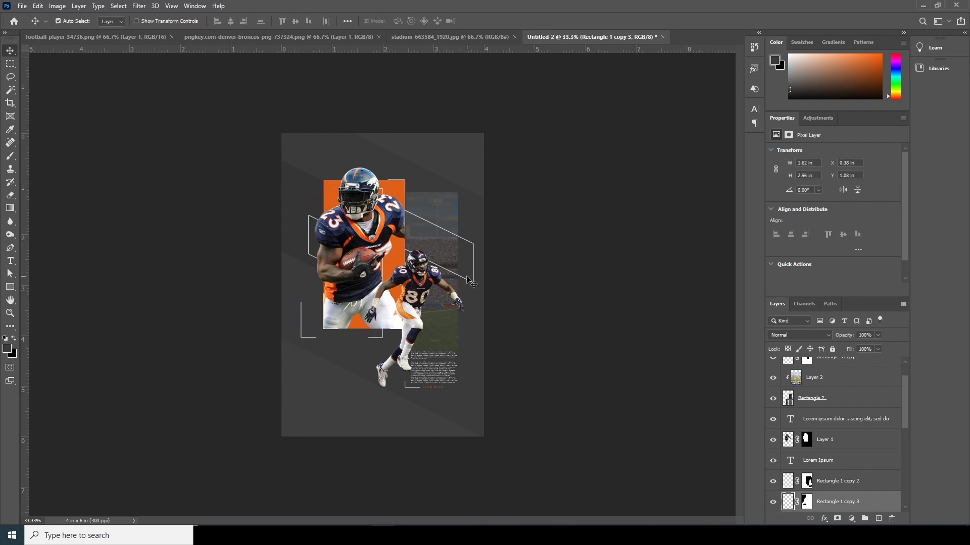
Step: Paint black on the Rectangle 1 copy 3 mask to hide its lower-right piece, leaving only the lower-left corner
{"action": "left_click", "coordinate": [807, 507]}
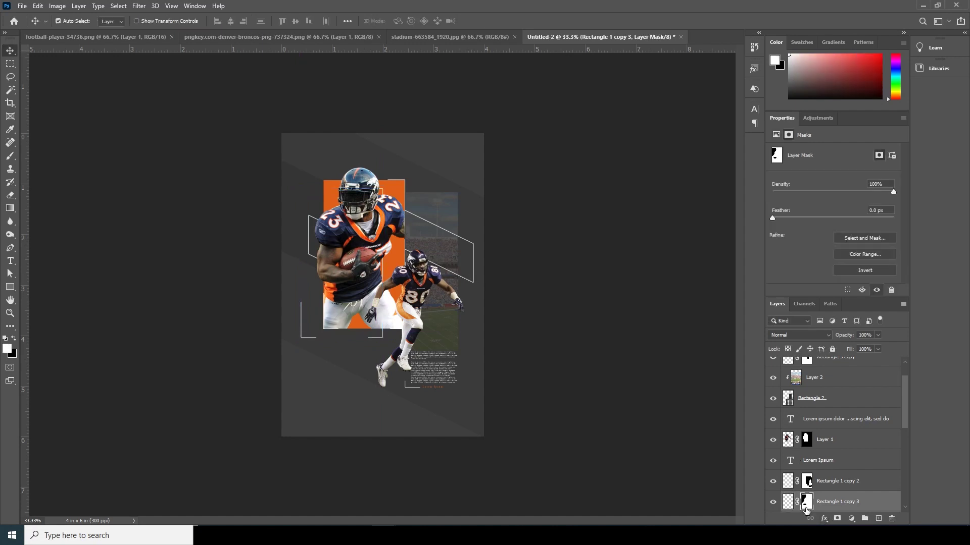
{"action": "key", "text": "b"}
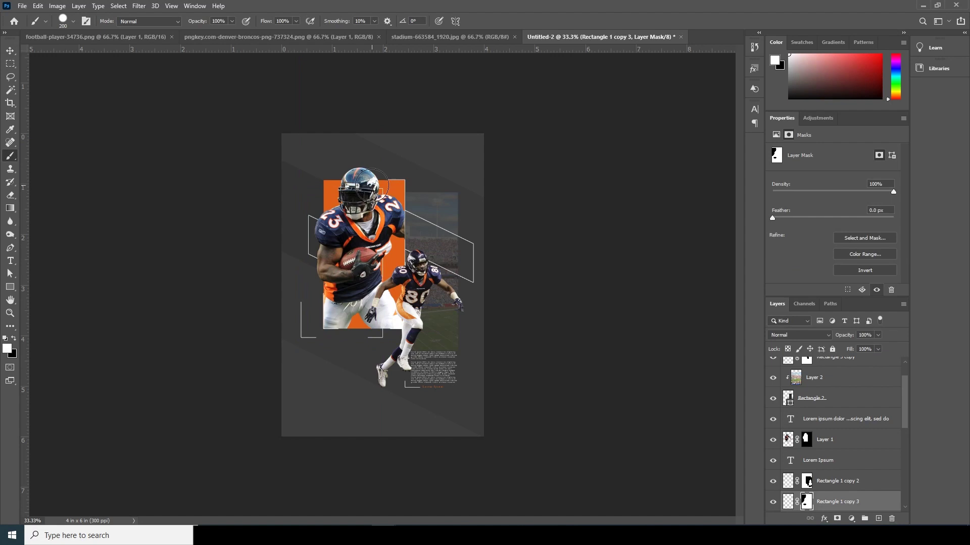
{"action": "left_click", "coordinate": [13, 339]}
{"action": "left_click_drag", "start_coordinate": [383, 330], "coordinate": [367, 339]}
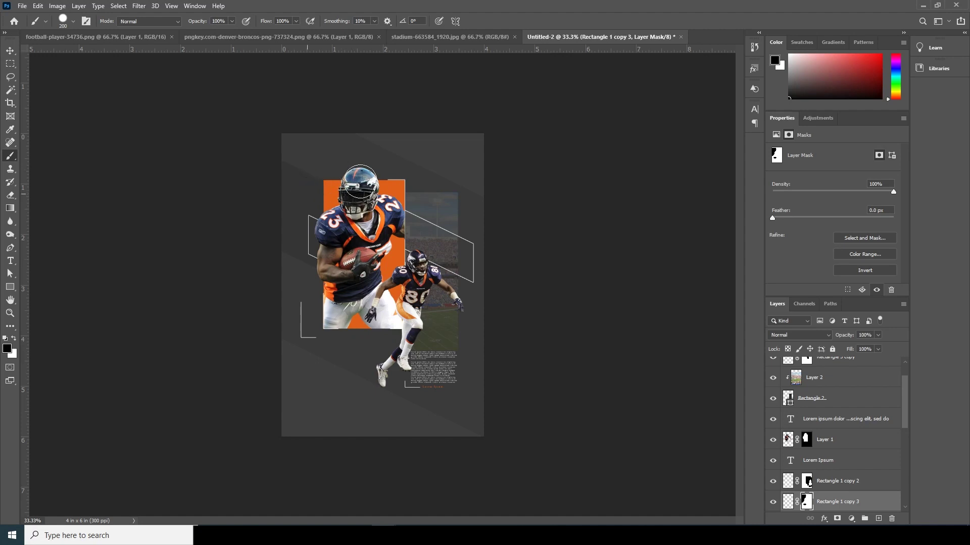
{"action": "left_click", "coordinate": [9, 53]}
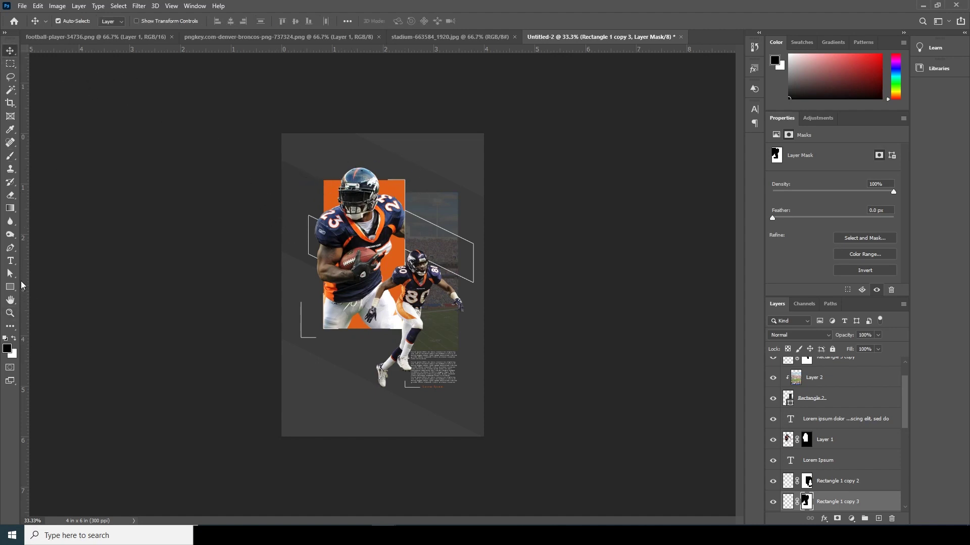
Step: Add a small black Lorem Ipsum text line on the background to the left of the number 23 player's helmet
{"action": "left_click", "coordinate": [10, 261]}
{"action": "left_click", "coordinate": [306, 189]}
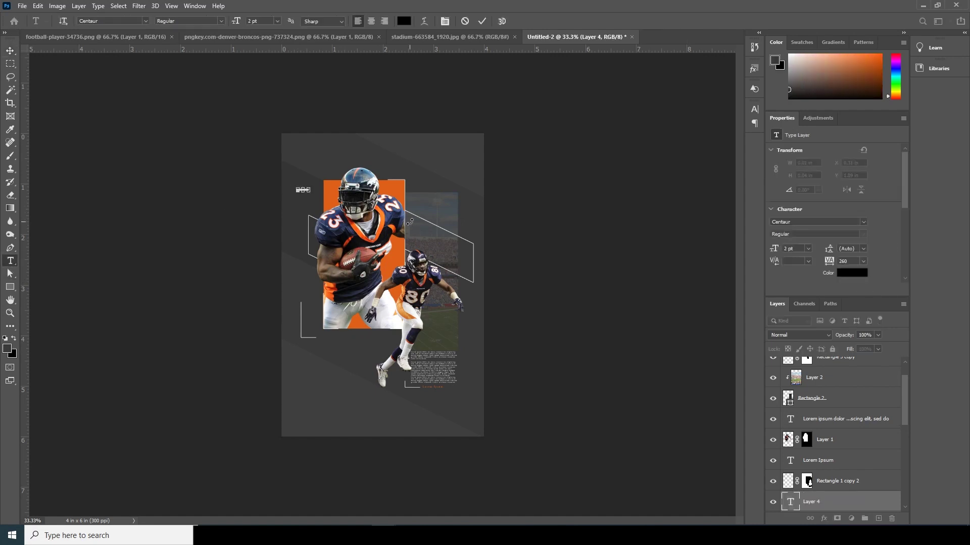
{"action": "key", "text": "ctrl+t"}
{"action": "key", "text": "ctrl+Return"}
{"action": "key", "text": "ctrl+t"}
{"action": "left_click_drag", "start_coordinate": [324, 202], "coordinate": [310, 165]}
{"action": "key", "text": "Return"}
{"action": "key", "text": "v"}
{"action": "left_click", "coordinate": [306, 200]}
{"action": "key", "text": "ctrl+t"}
{"action": "key", "text": "Escape"}
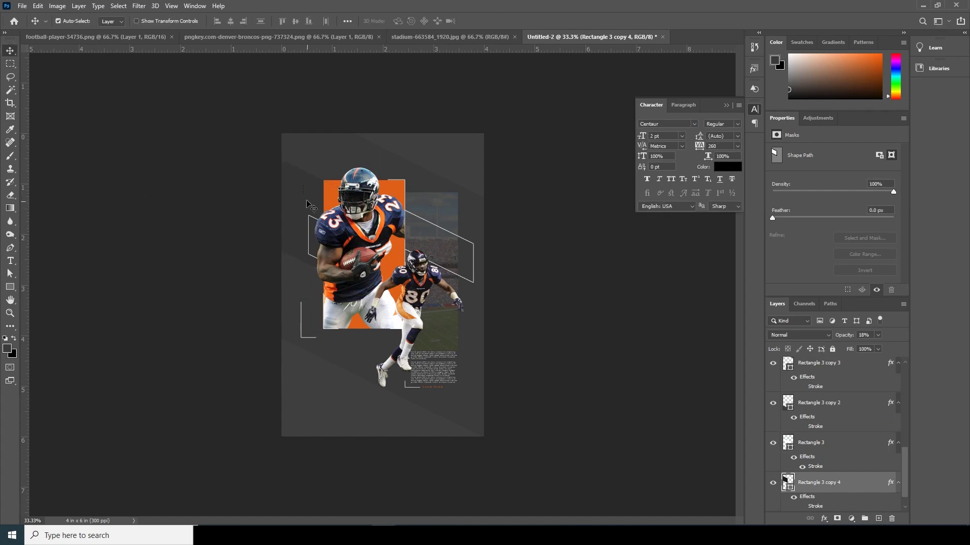
Step: Enlarge the black Lorem Ipsum line to 5.07 pt, rotate it -90°, and place it along the lower-left corner outline's vertical line
{"action": "left_click", "coordinate": [306, 197]}
{"action": "key", "text": "ctrl+t"}
{"action": "left_click_drag", "start_coordinate": [306, 197], "coordinate": [297, 319]}
{"action": "key", "text": "Return"}
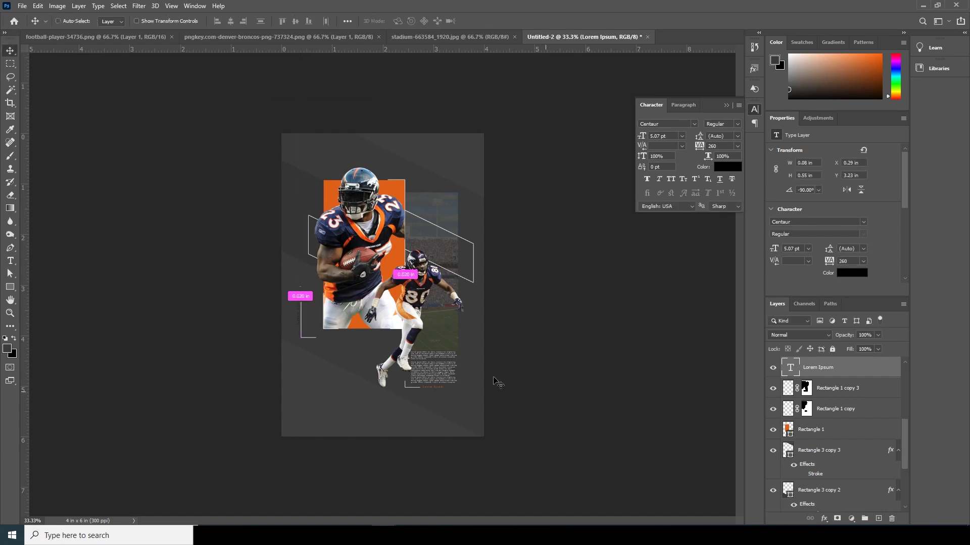
{"action": "key", "text": "ctrl+plus"}
{"action": "left_click_drag", "start_coordinate": [215, 356], "coordinate": [225, 382]}
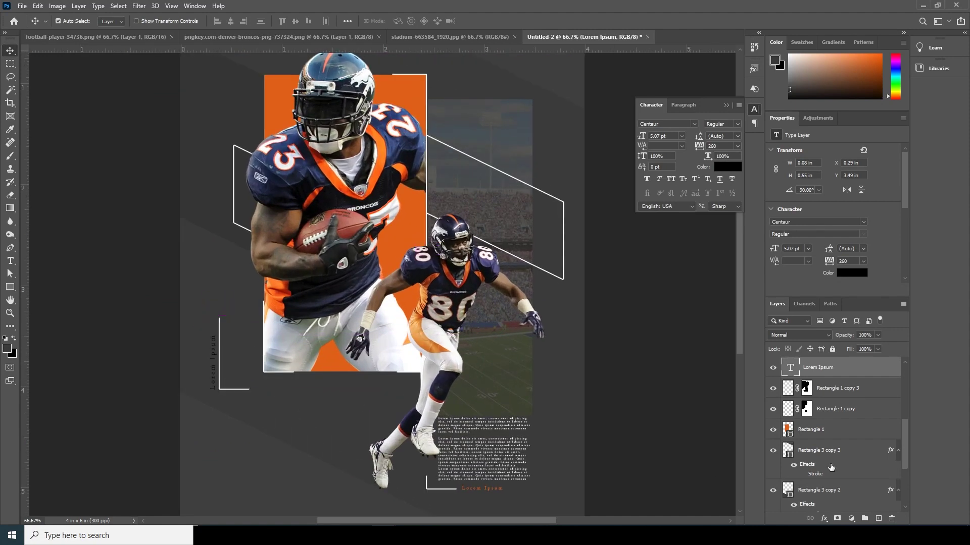
Step: Set the vertical Lorem Ipsum text's color to white, ffffff
{"action": "double_click", "coordinate": [791, 371]}
{"action": "left_click", "coordinate": [729, 167]}
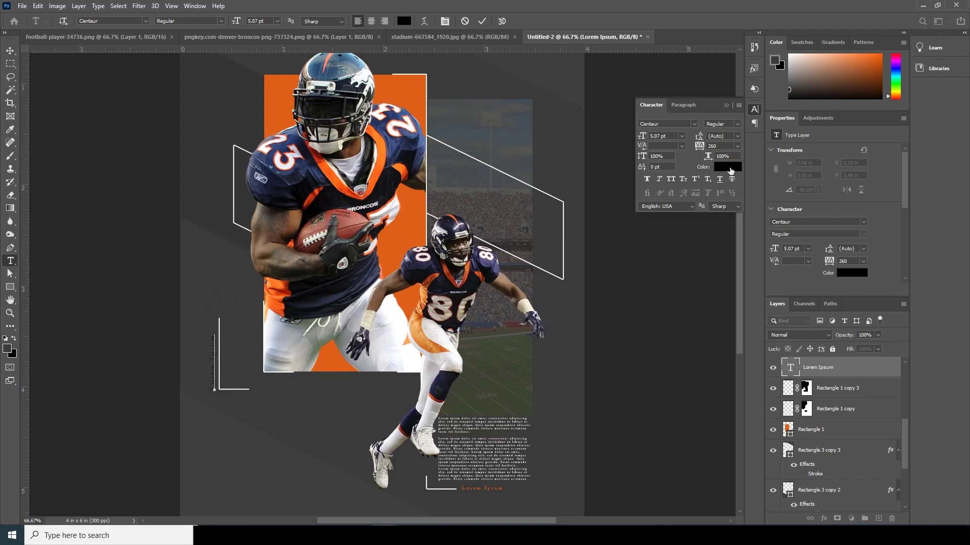
{"action": "type", "text": "ffffff"}
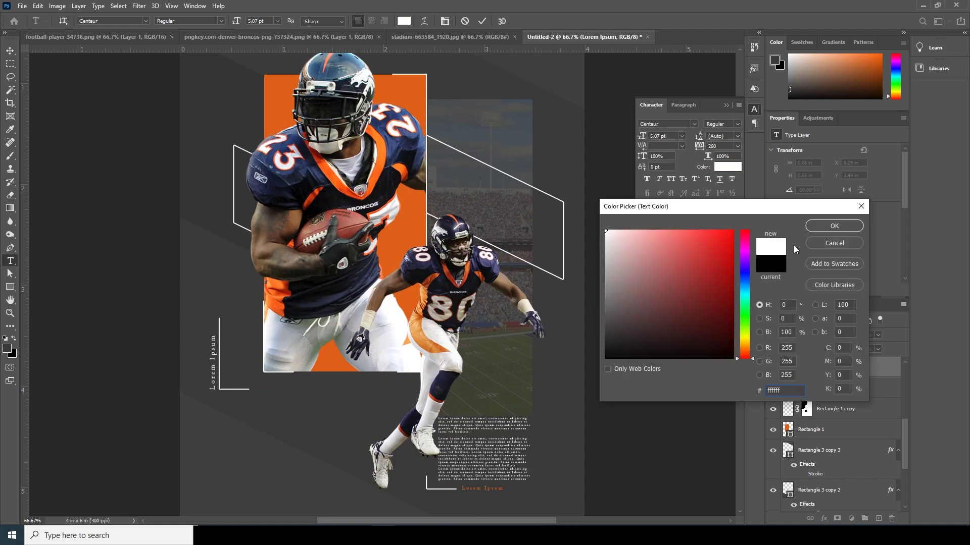
{"action": "left_click", "coordinate": [834, 226]}
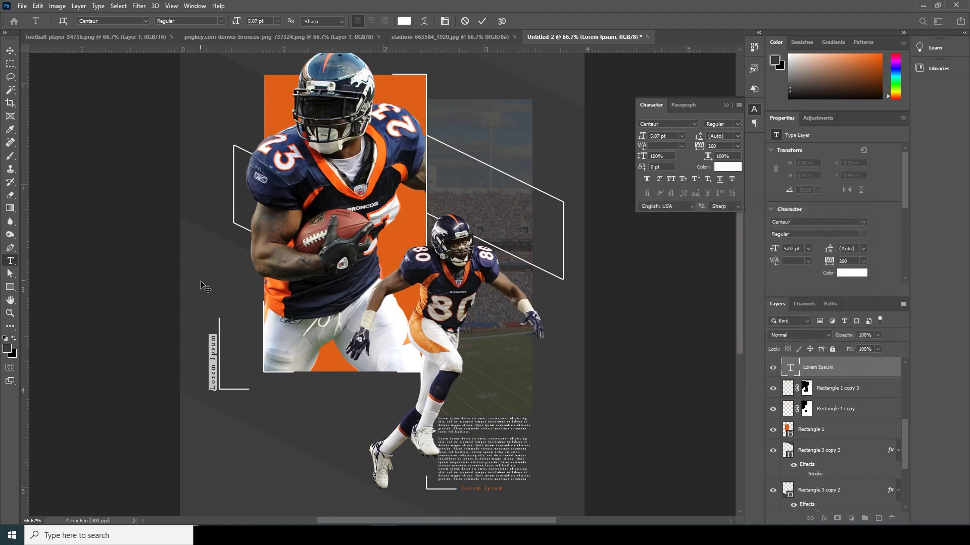
{"action": "left_click", "coordinate": [10, 50]}
Step: Add the text 001 above the stadium panel and scale it up to about 37.27 pt
{"action": "key", "text": "ctrl+minus"}
{"action": "key", "text": "ctrl+minus"}
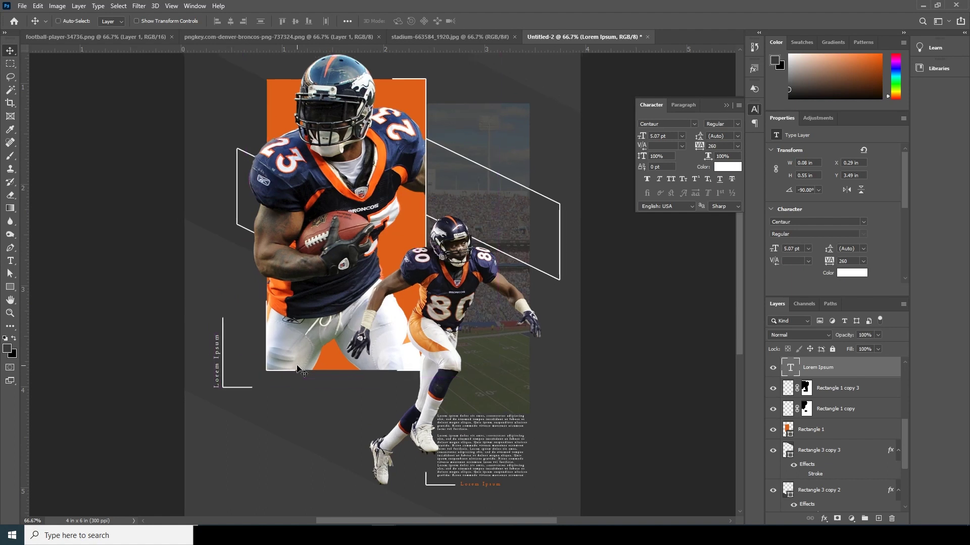
{"action": "left_click", "coordinate": [600, 366], "text": "ctrl"}
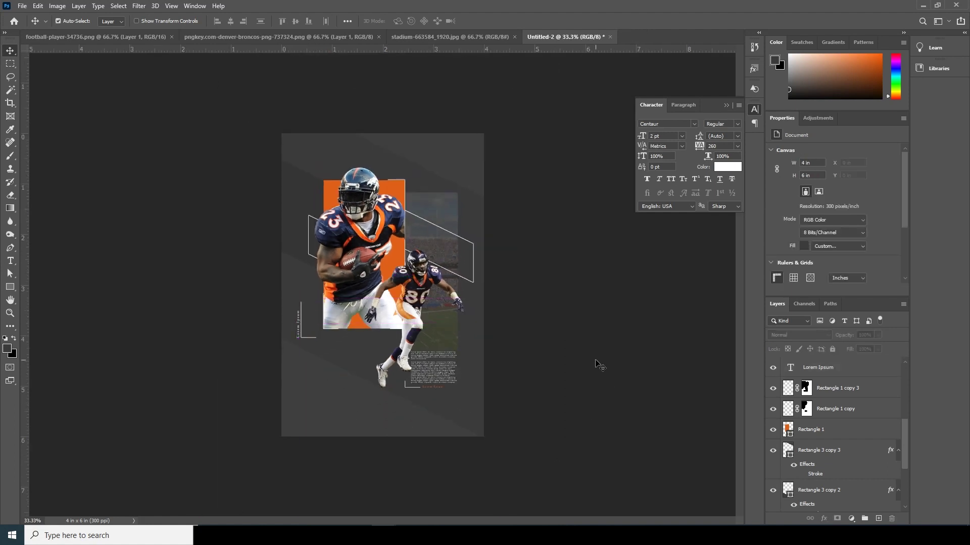
{"action": "left_click", "coordinate": [10, 261]}
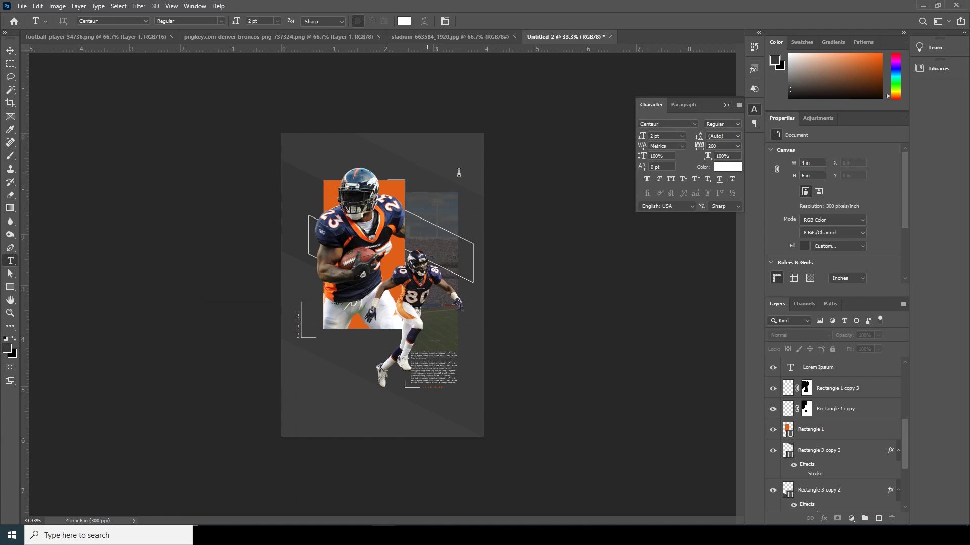
{"action": "left_click", "coordinate": [432, 172]}
{"action": "type", "text": "001"}
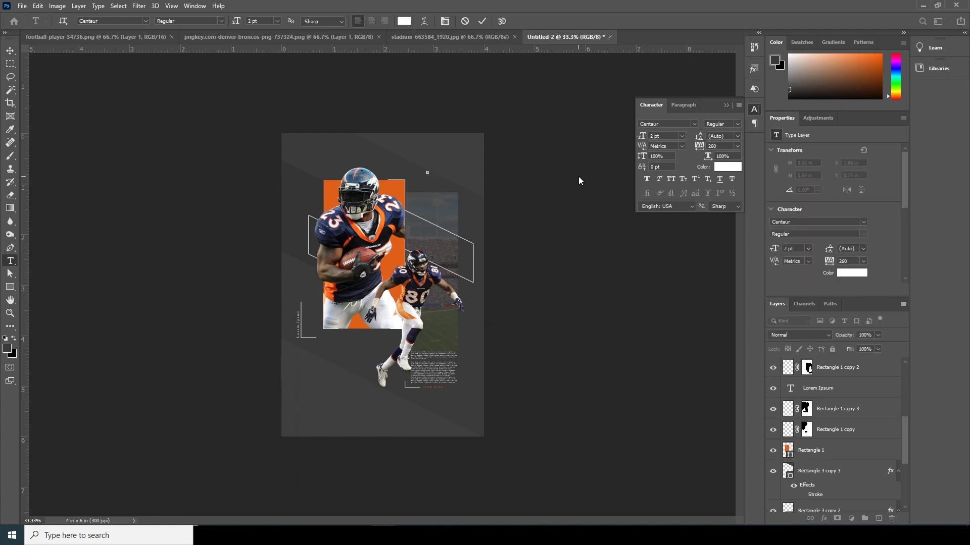
{"action": "key", "text": "ctrl+Return"}
{"action": "key", "text": "ctrl+t"}
{"action": "left_click_drag", "start_coordinate": [439, 174], "coordinate": [459, 186]}
Step: Change the font of the 001 text to Ailerons
{"action": "double_click", "coordinate": [790, 367]}
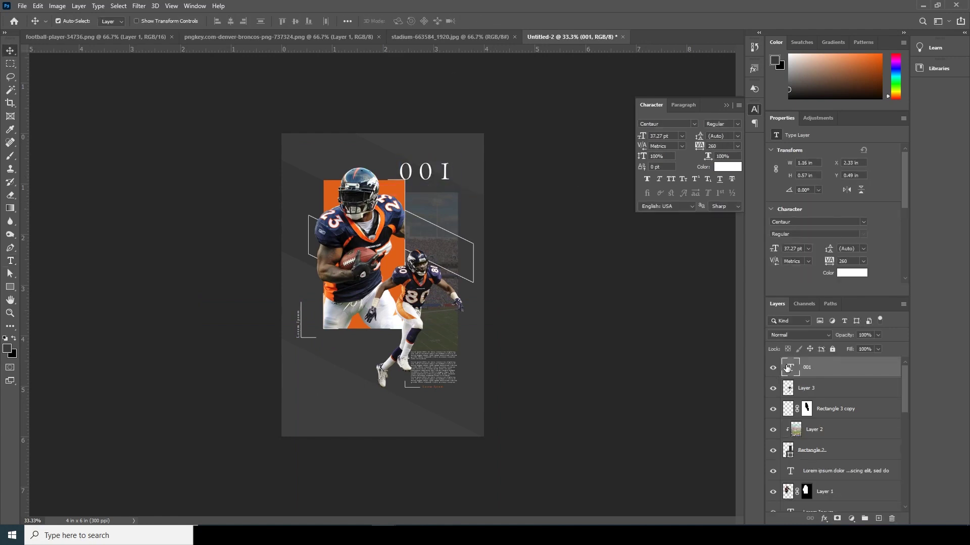
{"action": "left_click", "coordinate": [673, 124]}
{"action": "key", "text": "Down"}
{"action": "key", "text": "Down"}
{"action": "key", "text": "Down"}
{"action": "key", "text": "Down"}
{"action": "key", "text": "Down"}
{"action": "key", "text": "Down"}
{"action": "key", "text": "Down"}
{"action": "key", "text": "Down"}
{"action": "key", "text": "Down"}
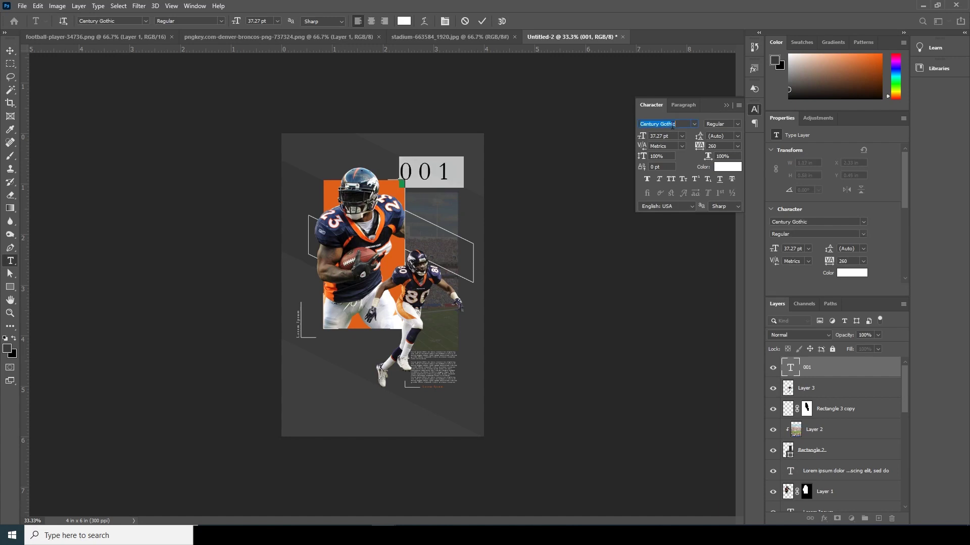
{"action": "key", "text": "Down"}
{"action": "key", "text": "Down"}
{"action": "key", "text": "Down"}
{"action": "key", "text": "Down"}
{"action": "key", "text": "Down"}
{"action": "key", "text": "Down"}
{"action": "key", "text": "Down"}
{"action": "key", "text": "Down"}
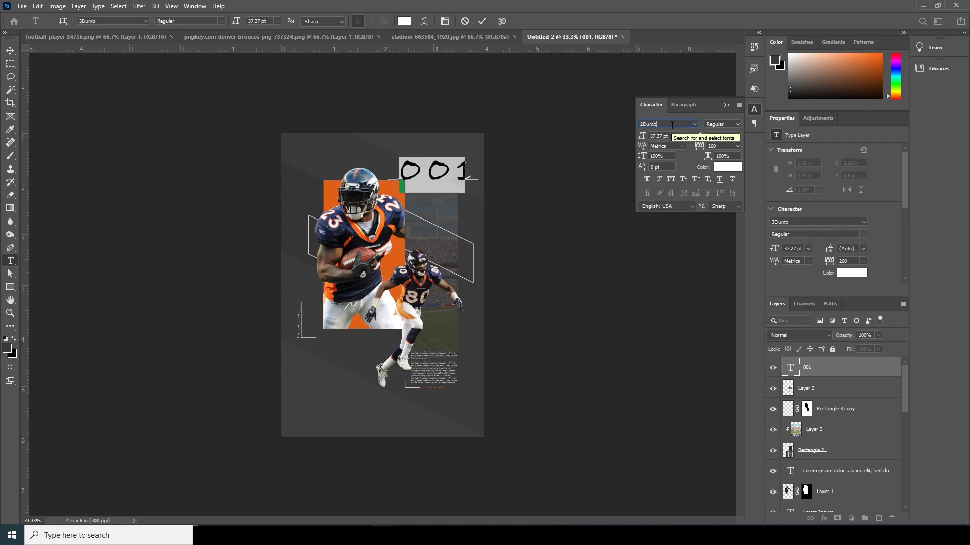
{"action": "key", "text": "Down"}
{"action": "key", "text": "Down"}
{"action": "key", "text": "Down"}
{"action": "key", "text": "Down"}
{"action": "key", "text": "Down"}
{"action": "key", "text": "Down"}
{"action": "key", "text": "Down"}
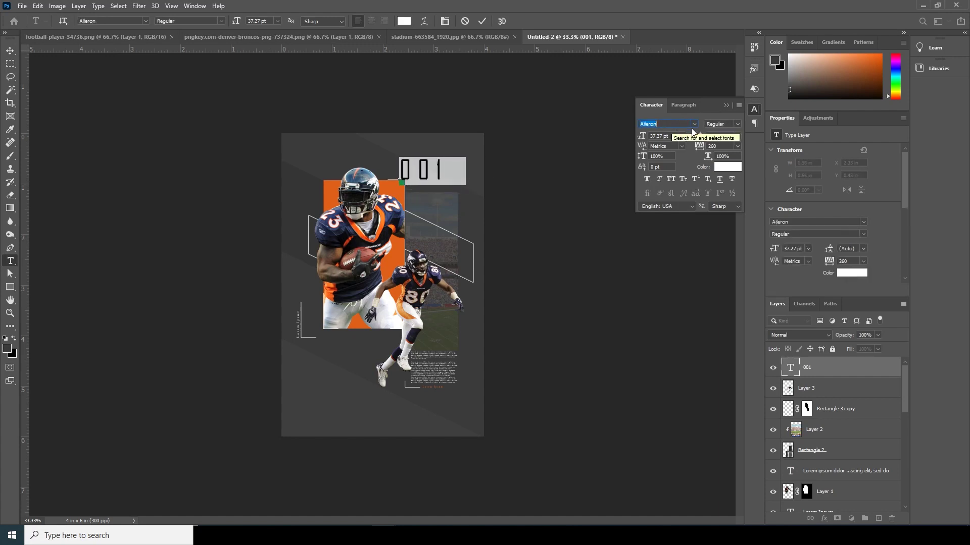
Step: Set the 001 text's tracking to 0 and move it down so it overlaps the stadium panel's upper edge
{"action": "left_click", "coordinate": [721, 145]}
{"action": "key", "text": "Down"}
{"action": "key", "text": "Down"}
{"action": "key", "text": "Down"}
{"action": "key", "text": "Down"}
{"action": "key", "text": "Down"}
{"action": "key", "text": "Down"}
{"action": "key", "text": "Down"}
{"action": "key", "text": "Down"}
{"action": "key", "text": "Down"}
{"action": "key", "text": "Down"}
{"action": "key", "text": "Down"}
{"action": "key", "text": "Down"}
{"action": "key", "text": "Down"}
{"action": "key", "text": "Down"}
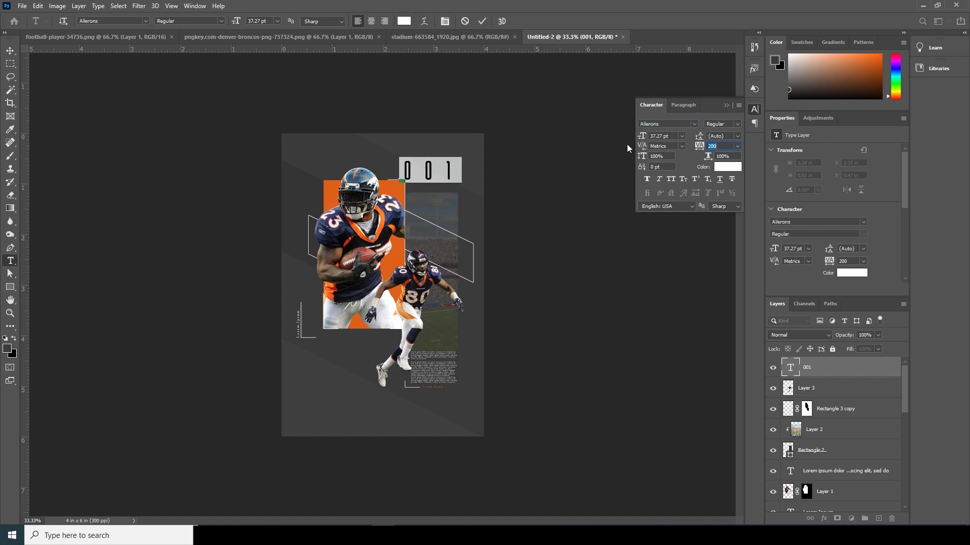
{"action": "left_click", "coordinate": [738, 146]}
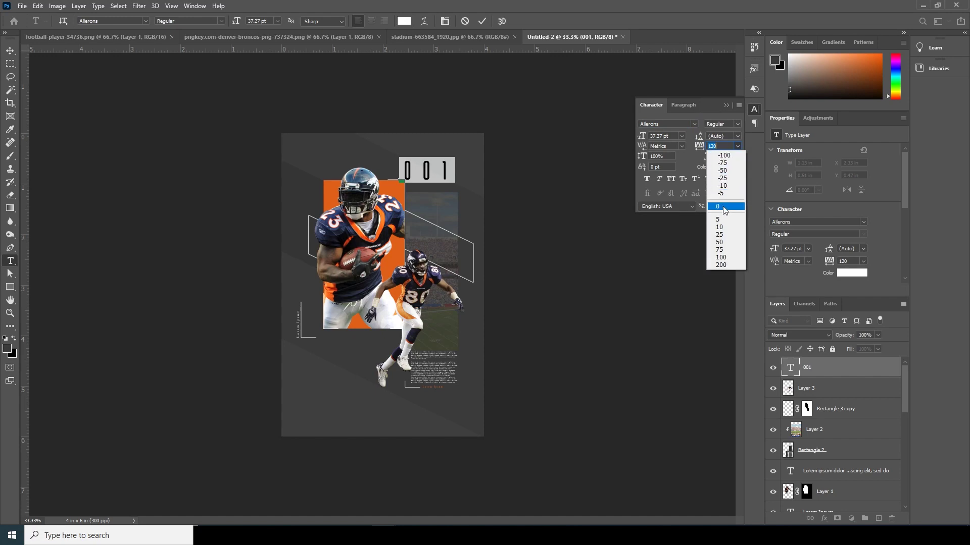
{"action": "left_click", "coordinate": [708, 213]}
{"action": "left_click", "coordinate": [10, 51]}
{"action": "left_click_drag", "start_coordinate": [425, 178], "coordinate": [433, 197]}
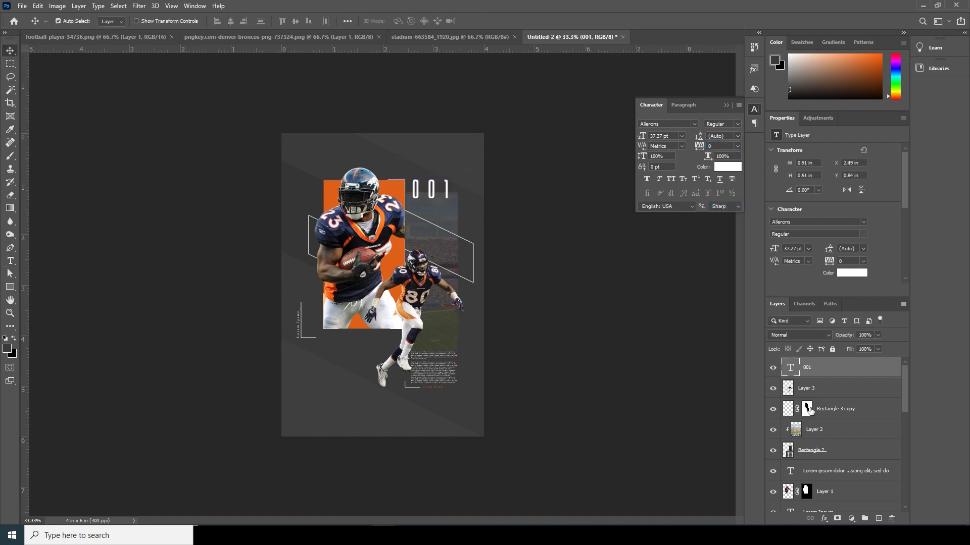
Step: Turn the 001 text into an outline with a white outside Stroke and 0% fill
{"action": "left_click", "coordinate": [824, 519]}
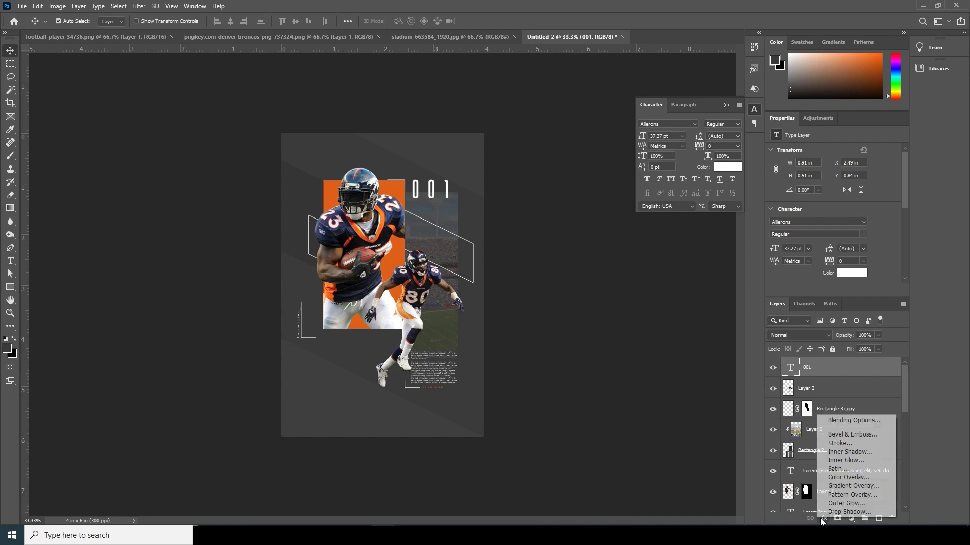
{"action": "left_click", "coordinate": [838, 441]}
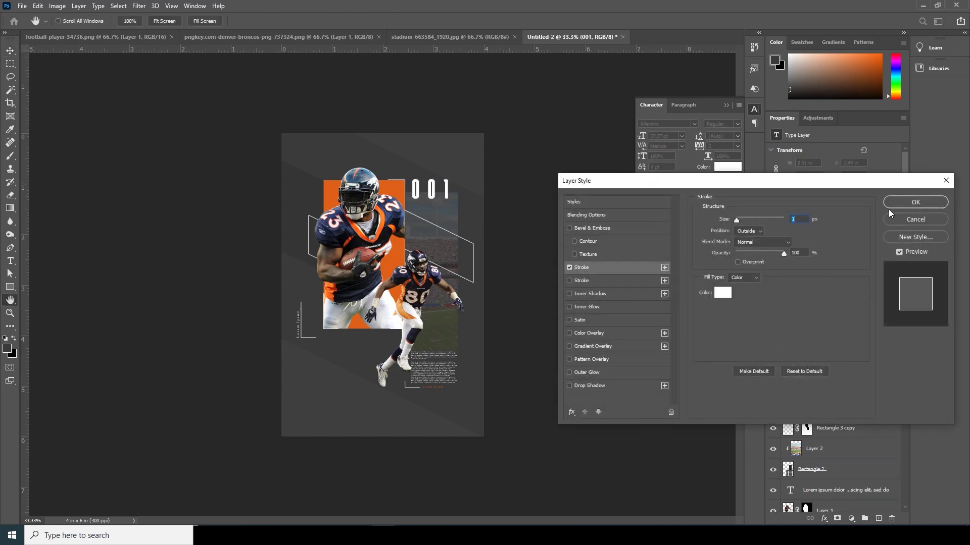
{"action": "left_click", "coordinate": [914, 203]}
{"action": "left_click", "coordinate": [878, 349]}
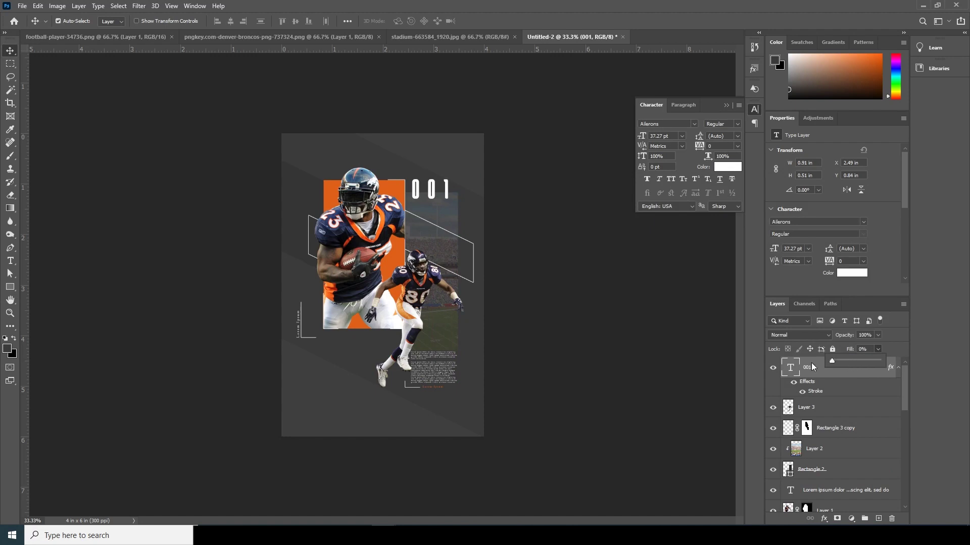
{"action": "left_click", "coordinate": [791, 379]}
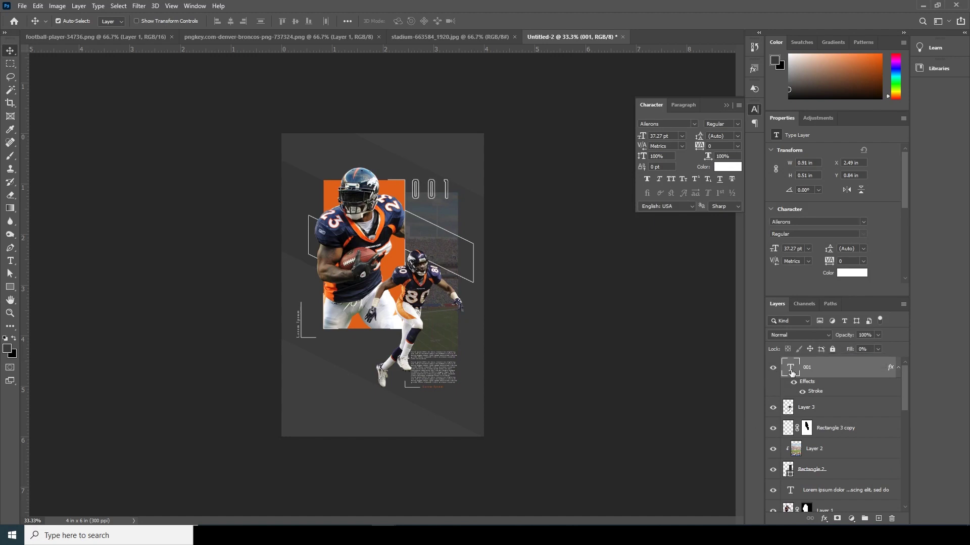
Step: Move the 001 layer directly below Rectangle 3, behind the stadium panel, and shift the text slightly lower to about Y 1 in
{"action": "scroll", "coordinate": [834, 434], "scroll_direction": "down", "scroll_amount": 2}
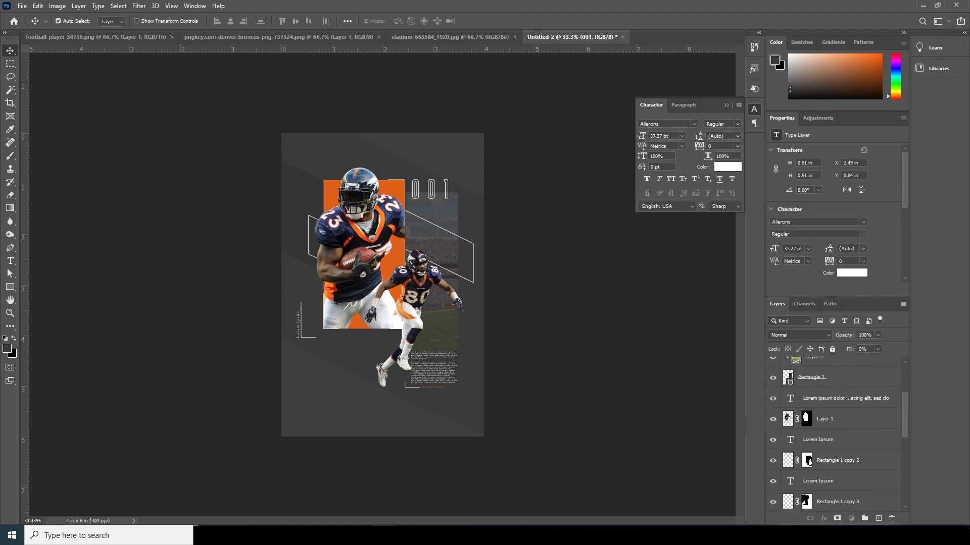
{"action": "scroll", "coordinate": [833, 434], "scroll_direction": "down", "scroll_amount": 3}
{"action": "left_click_drag", "start_coordinate": [808, 477], "coordinate": [810, 449]}
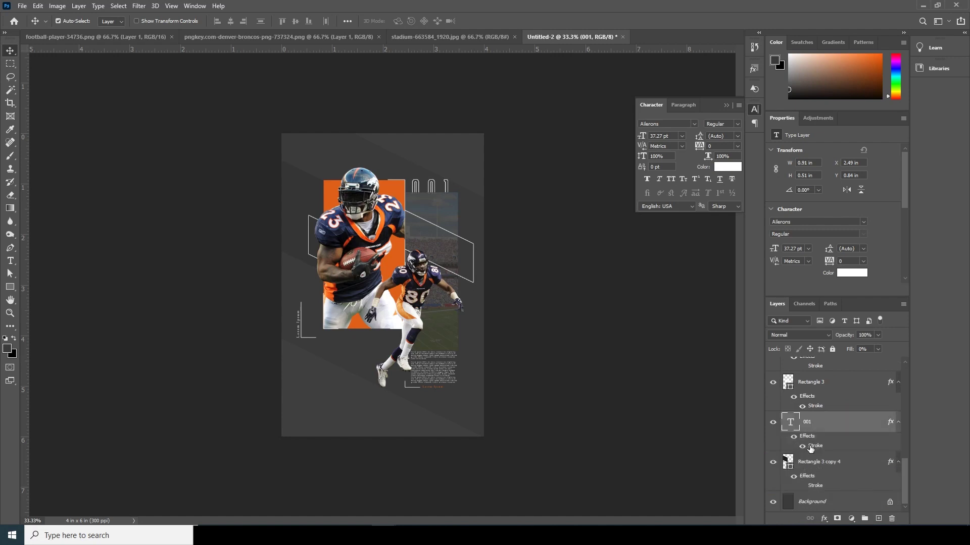
{"action": "key", "text": "ctrl+t"}
{"action": "left_click_drag", "start_coordinate": [442, 190], "coordinate": [443, 196]}
{"action": "key", "text": "Return"}
Step: Add the text WINDY STUDIO TUTORIAL above 001 at about 6.24 pt and place its layer directly below Rectangle 1
{"action": "key", "text": "ctrl+plus"}
{"action": "key", "text": "ctrl+plus"}
{"action": "scroll", "coordinate": [349, 290], "scroll_direction": "up", "scroll_amount": 3}
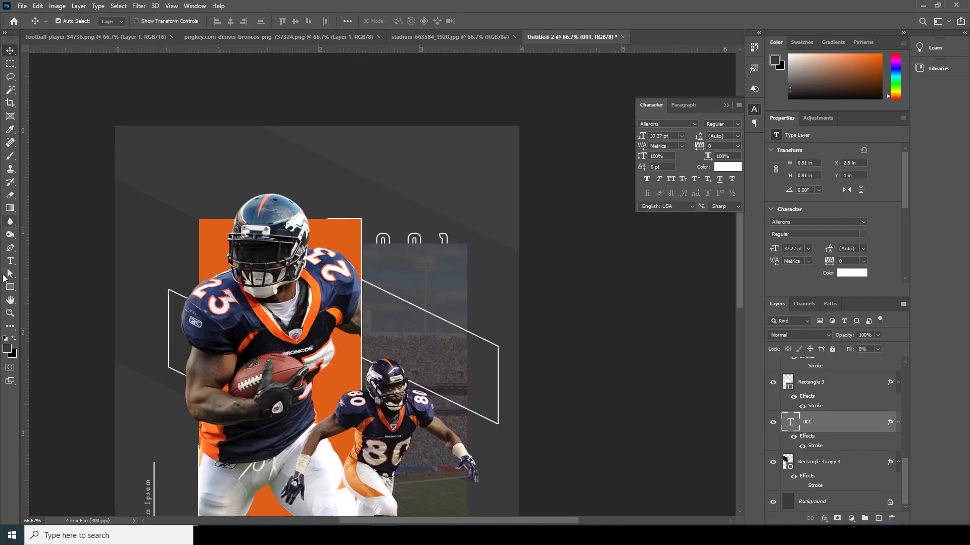
{"action": "left_click", "coordinate": [11, 261]}
{"action": "left_click", "coordinate": [376, 219]}
{"action": "type", "text": "WINDY STUDIO TUTORIAL"}
{"action": "key", "text": "ctrl+t"}
{"action": "left_click_drag", "start_coordinate": [414, 222], "coordinate": [472, 230]}
{"action": "key", "text": "Return"}
{"action": "left_click_drag", "start_coordinate": [793, 431], "coordinate": [813, 404]}
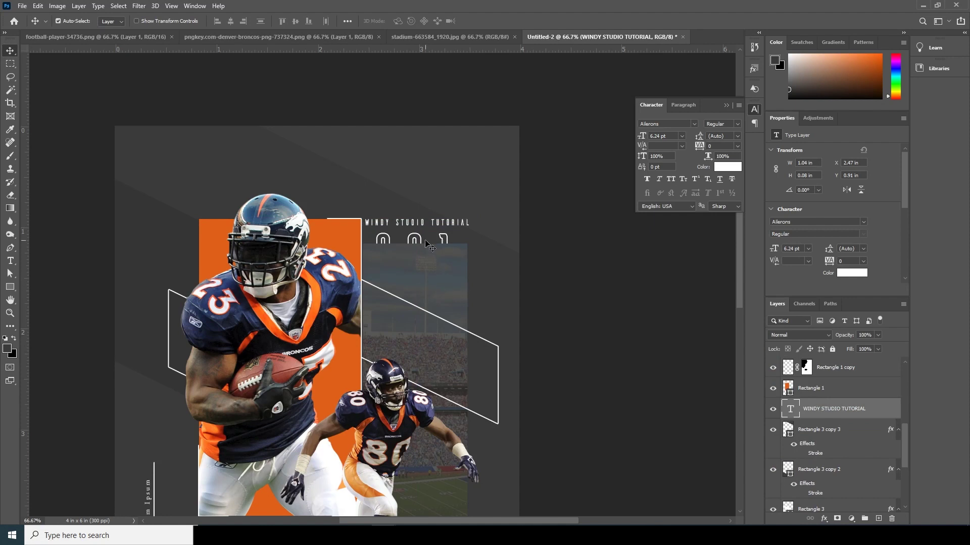
Step: Enlarge the 001 text to 45 pt and shift it slightly under the WINDY STUDIO TUTORIAL line
{"action": "left_click", "coordinate": [418, 239]}
{"action": "double_click", "coordinate": [791, 484]}
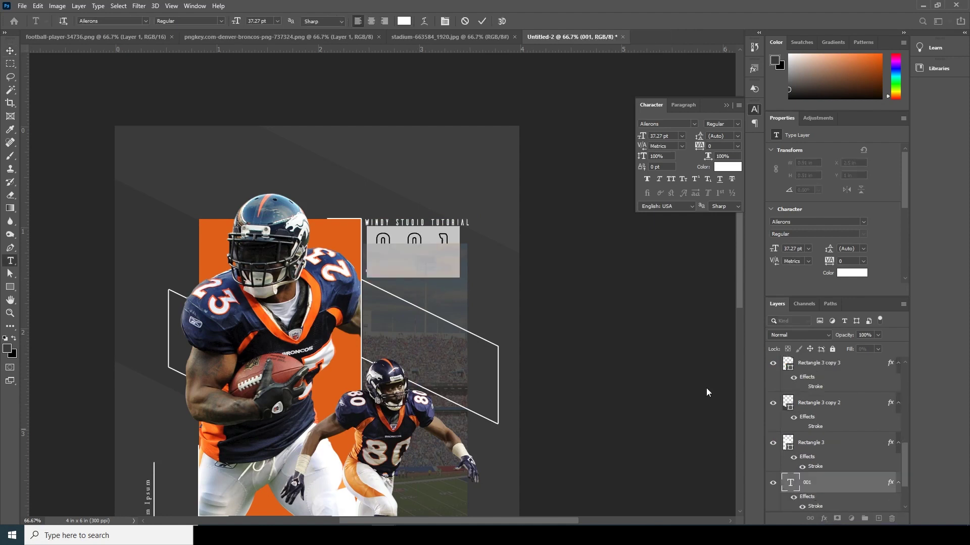
{"action": "key", "text": "Up"}
{"action": "key", "text": "Up"}
{"action": "key", "text": "Up"}
{"action": "key", "text": "Up"}
{"action": "key", "text": "Up"}
{"action": "key", "text": "Up"}
{"action": "key", "text": "Up"}
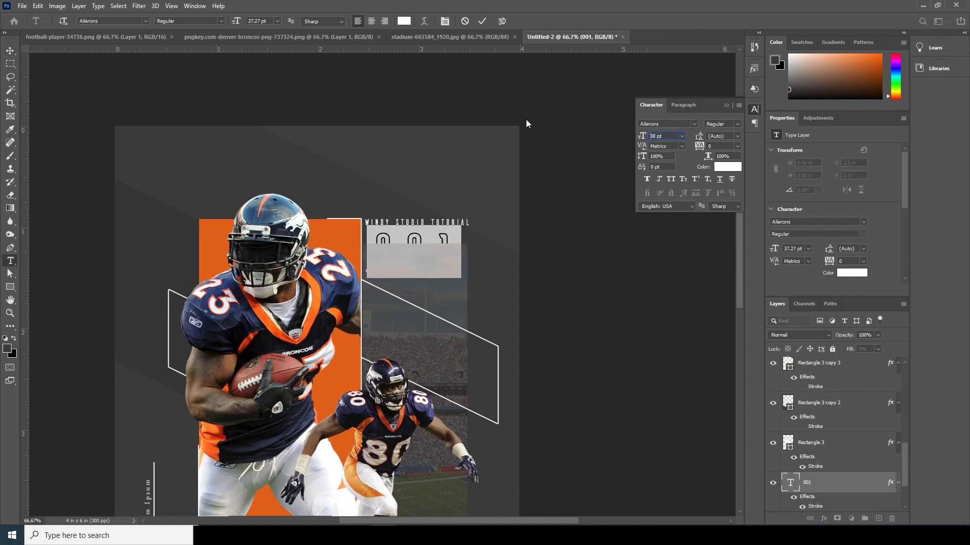
{"action": "key", "text": "Up"}
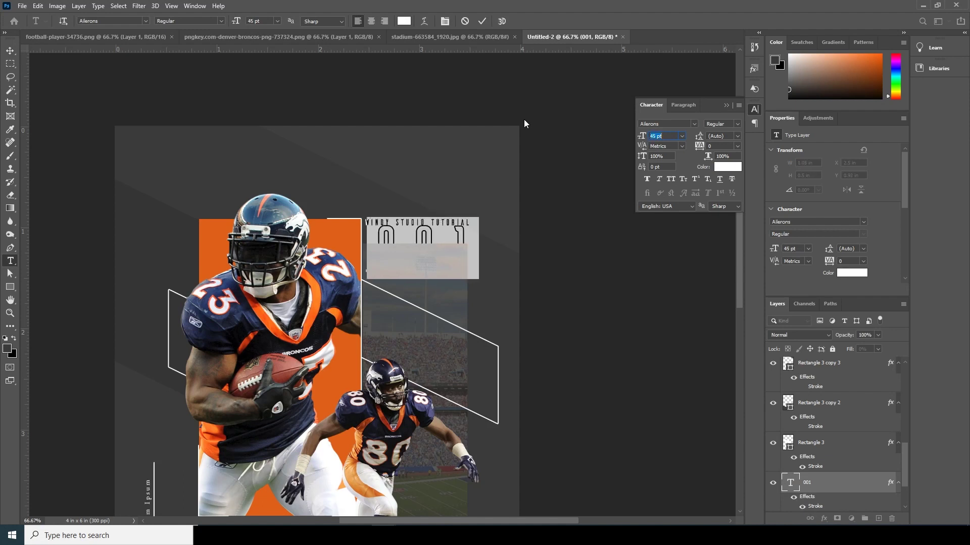
{"action": "left_click_drag", "start_coordinate": [463, 282], "coordinate": [467, 288]}
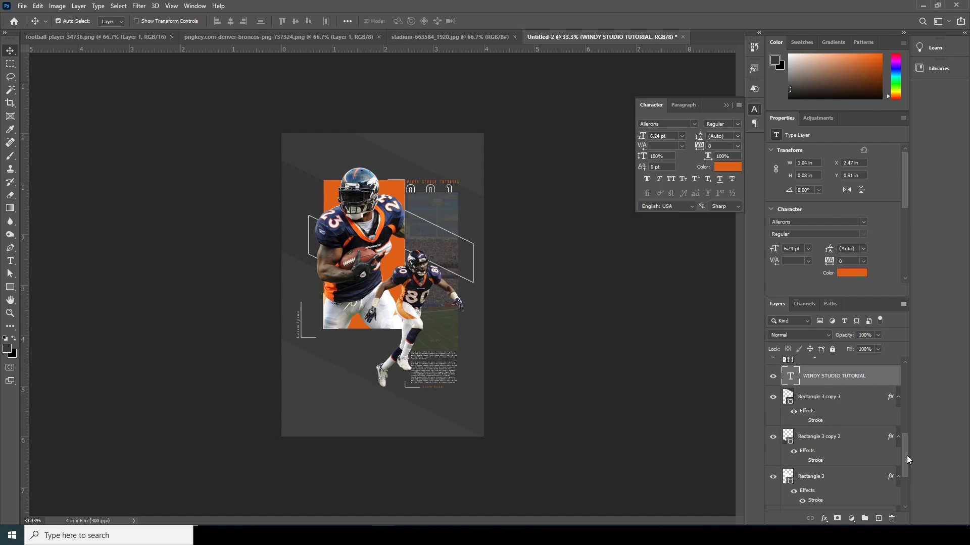
Step: Create a new layer above Rectangle 1 and choose the Powder Explosion 010 brush from the Windy Particle _01 group
{"action": "left_click_drag", "start_coordinate": [907, 456], "coordinate": [904, 441]}
{"action": "left_click", "coordinate": [808, 408]}
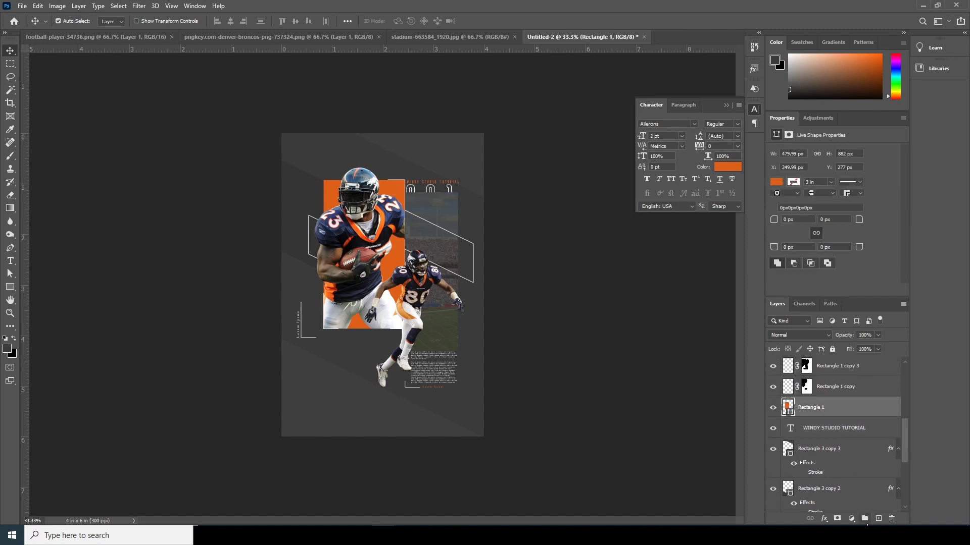
{"action": "left_click", "coordinate": [878, 519]}
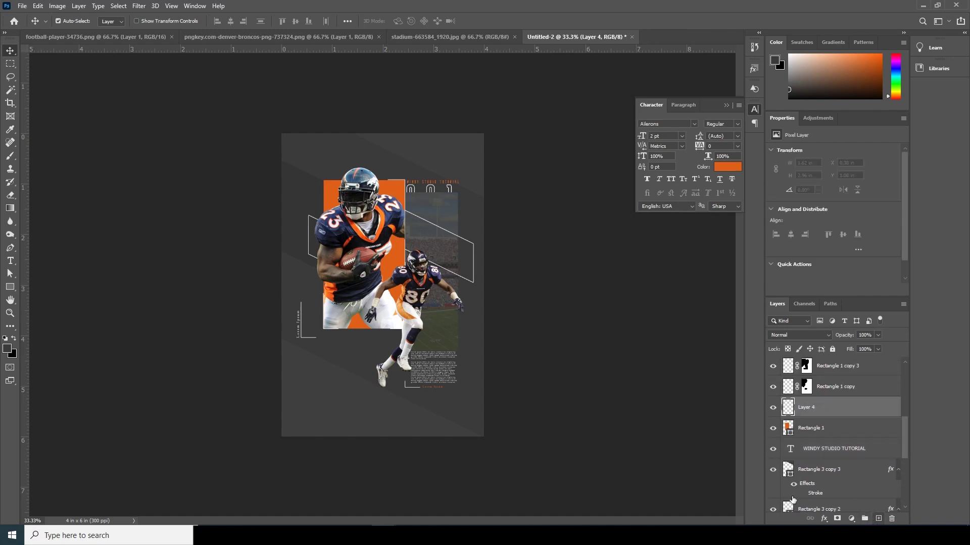
{"action": "key", "text": "b"}
{"action": "left_click", "coordinate": [74, 22]}
{"action": "left_click", "coordinate": [76, 162]}
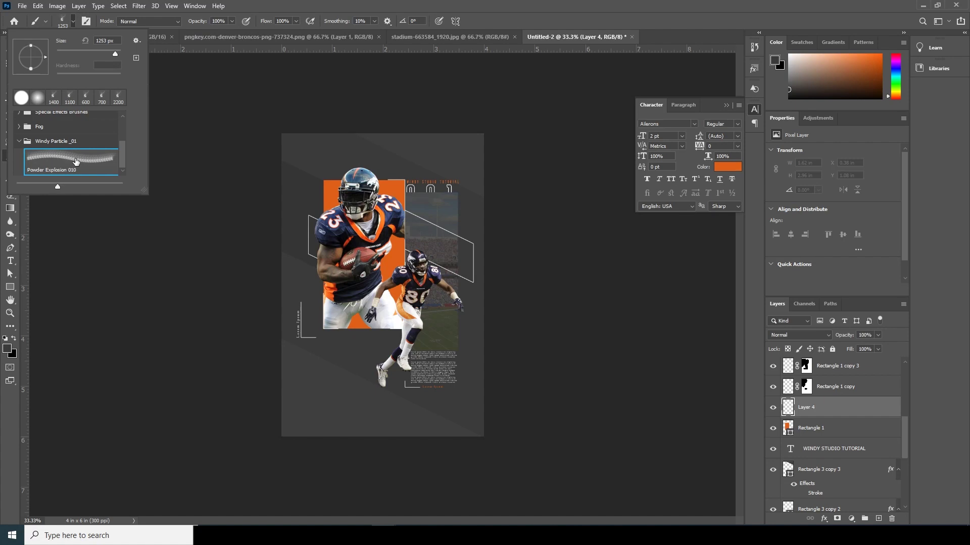
Step: Set the foreground color to white, ffffff, and stamp a large powder explosion behind the number 23 player
{"action": "left_click", "coordinate": [7, 348]}
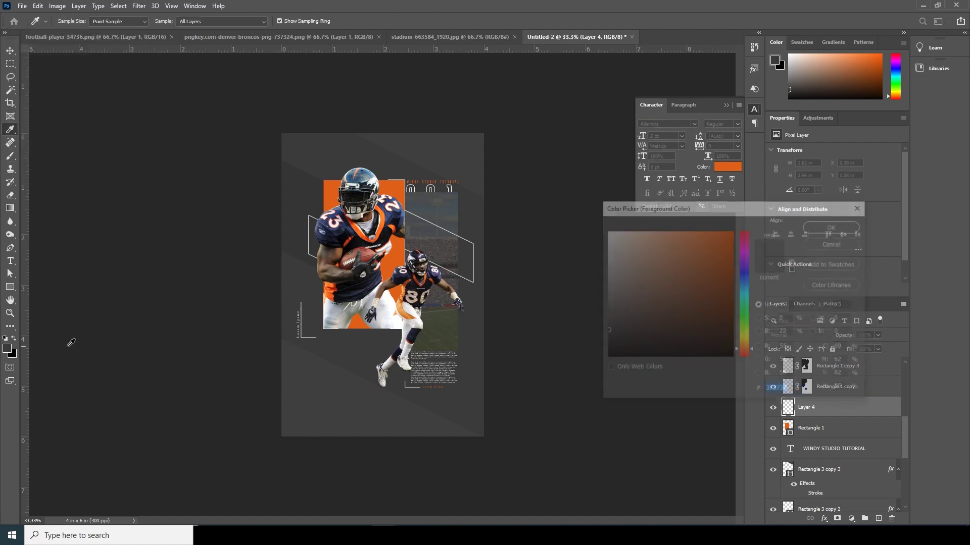
{"action": "type", "text": "ffffff"}
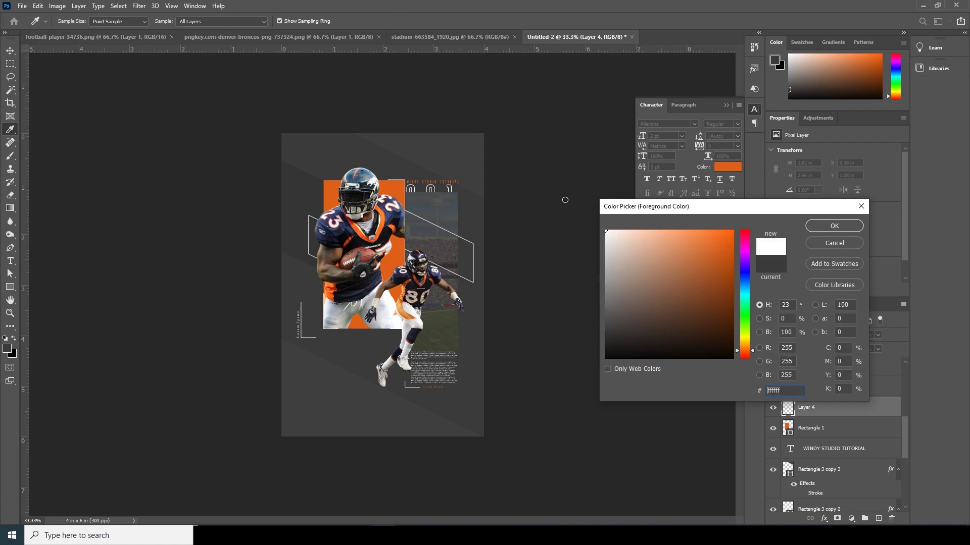
{"action": "left_click", "coordinate": [851, 228]}
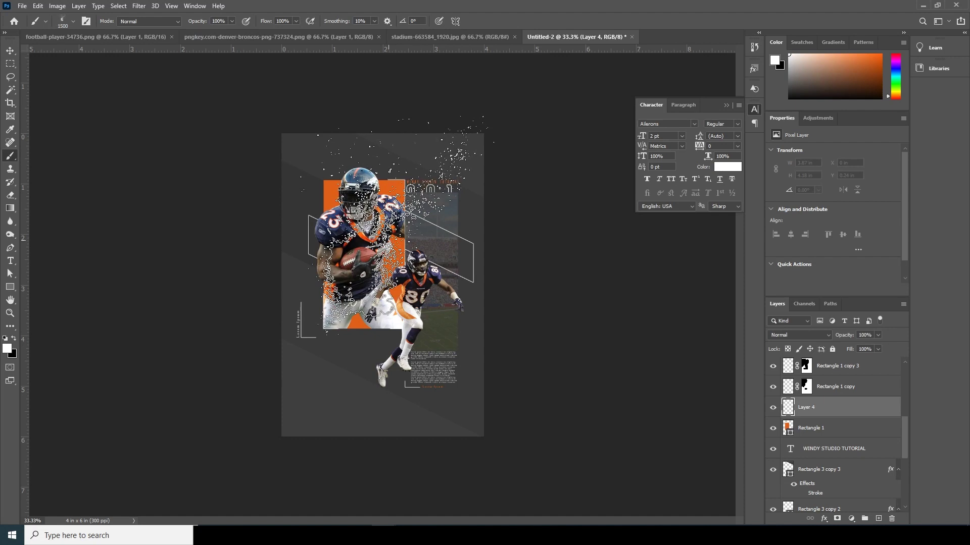
{"action": "left_click", "coordinate": [394, 212]}
{"action": "key", "text": "bracketright"}
{"action": "key", "text": "bracketright"}
{"action": "key", "text": "bracketright"}
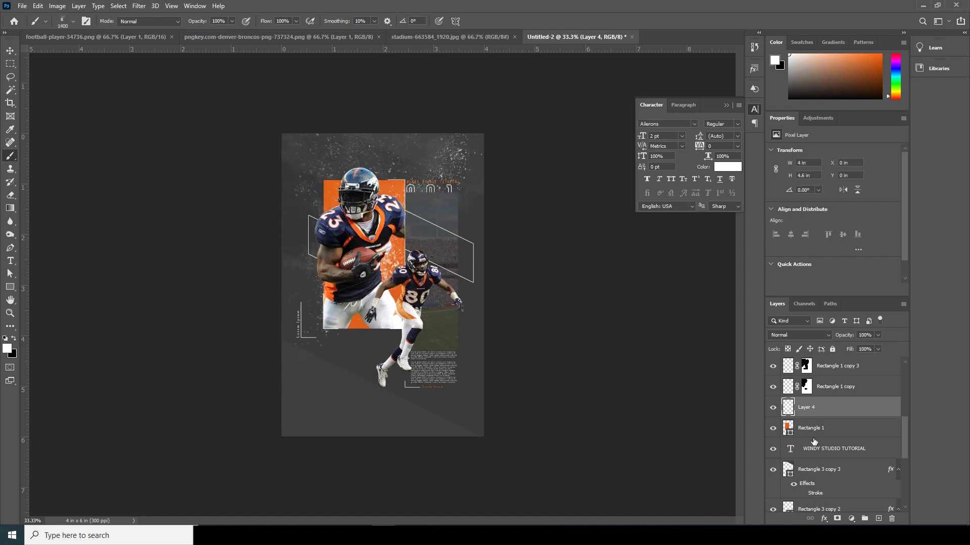
Step: Create a new layer above Layer 4 and stamp a white 600 px powder burst at the number 80 player's trailing foot
{"action": "mouse_move", "coordinate": [905, 442]}
{"action": "left_mouse_down"}
{"action": "mouse_move", "coordinate": [907, 401]}
{"action": "mouse_move", "coordinate": [904, 449]}
{"action": "left_mouse_up"}
{"action": "left_click", "coordinate": [877, 521]}
{"action": "key", "text": "bracketleft"}
{"action": "key", "text": "bracketleft"}
{"action": "key", "text": "bracketleft"}
{"action": "key", "text": "bracketleft"}
{"action": "key", "text": "bracketleft"}
{"action": "key", "text": "bracketleft"}
{"action": "key", "text": "bracketleft"}
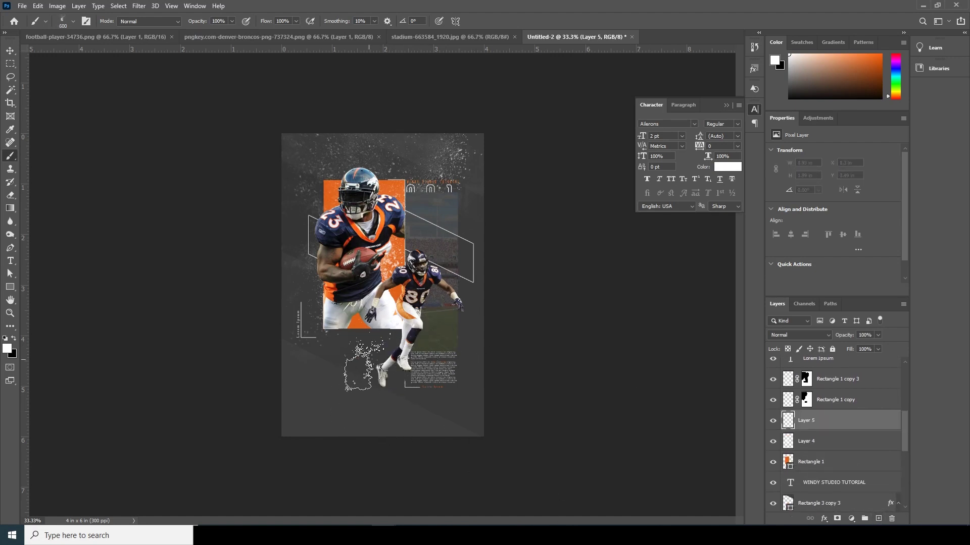
{"action": "key", "text": "ctrl+plus"}
{"action": "key", "text": "ctrl+plus"}
{"action": "scroll", "coordinate": [454, 313], "scroll_direction": "down", "scroll_amount": 5}
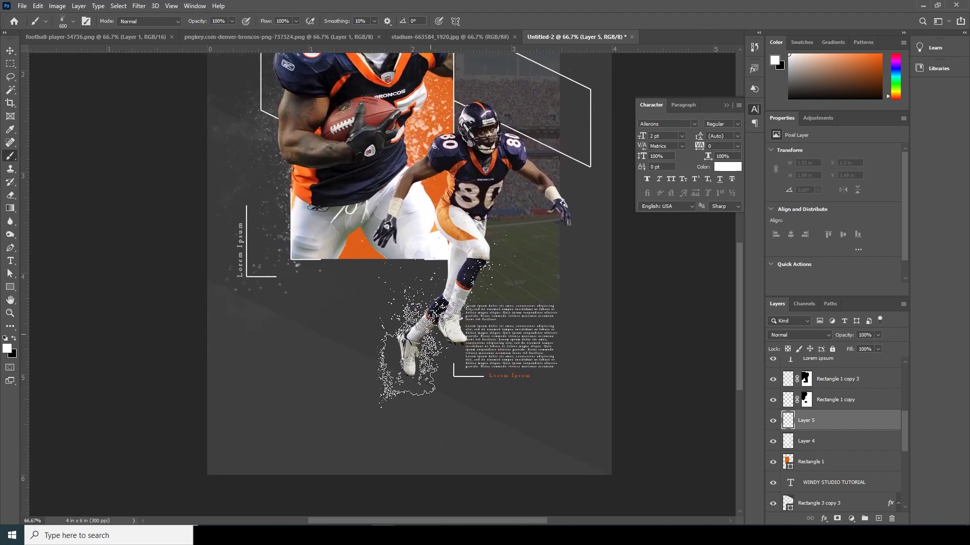
{"action": "left_click", "coordinate": [411, 349]}
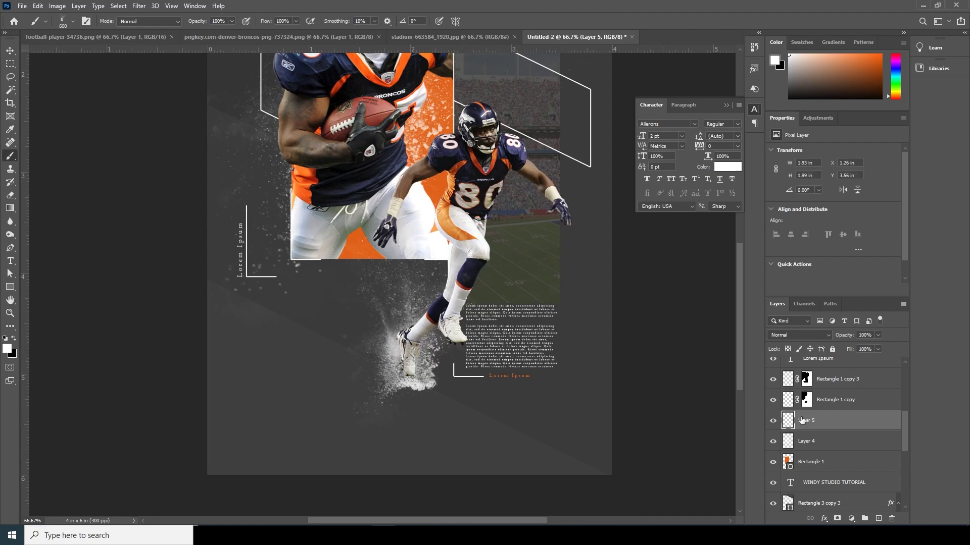
Step: Open the number 80 player's layer in the Camera Raw Filter
{"action": "key", "text": "ctrl+minus"}
{"action": "key", "text": "ctrl+minus"}
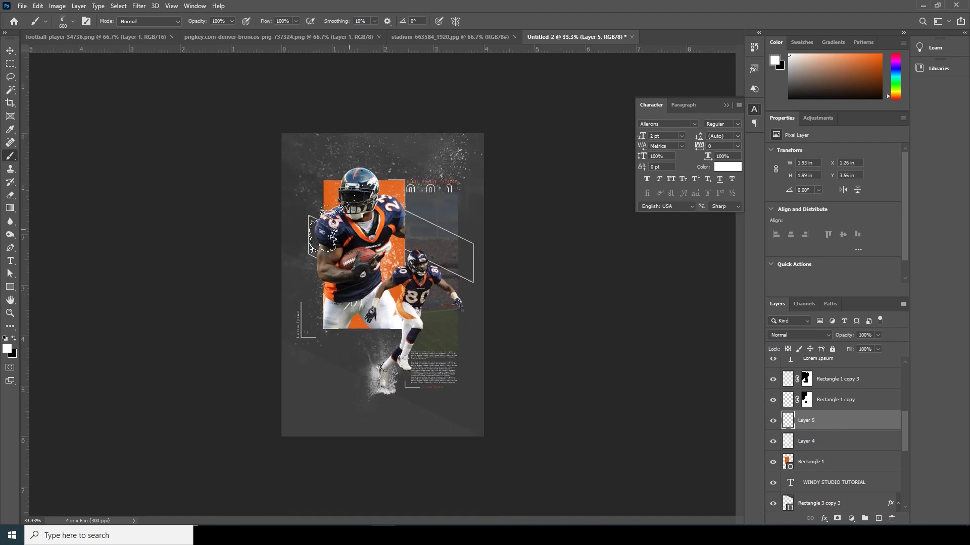
{"action": "left_click", "coordinate": [9, 51]}
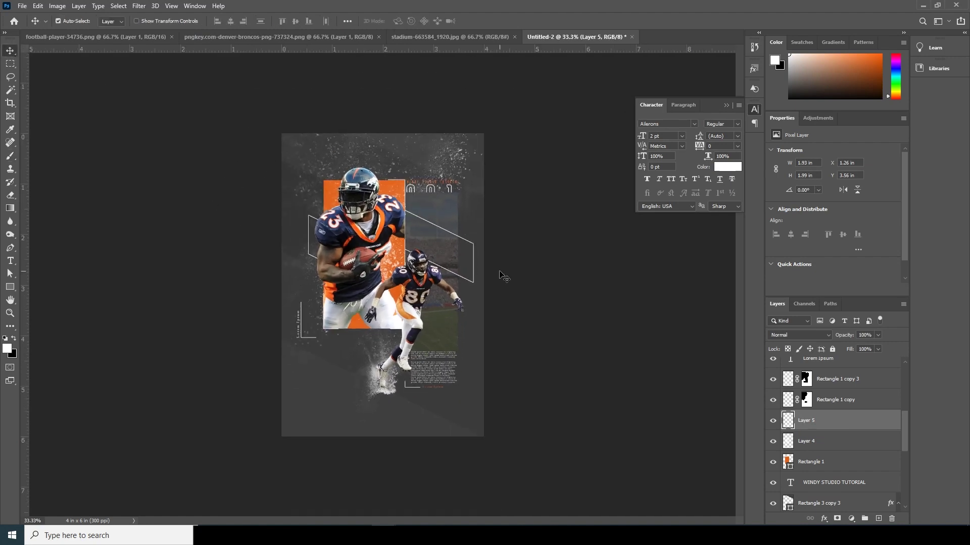
{"action": "left_click", "coordinate": [419, 272]}
{"action": "left_click", "coordinate": [138, 5]}
{"action": "left_click", "coordinate": [163, 67]}
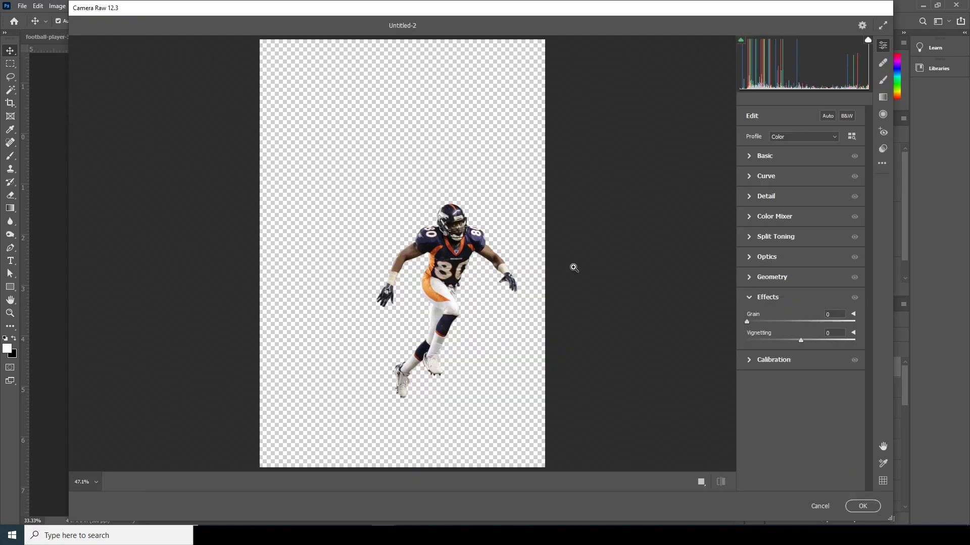
Step: Set the number 80 player's Basic adjustments to Clarity +73, Shadows +28, Highlights -55 and Vibrance +59
{"action": "left_click", "coordinate": [750, 158]}
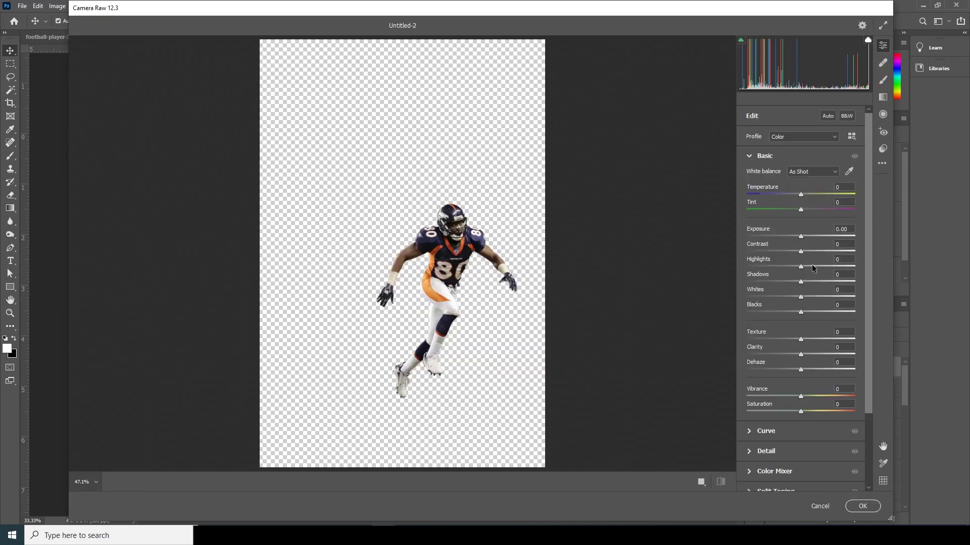
{"action": "left_click", "coordinate": [841, 355]}
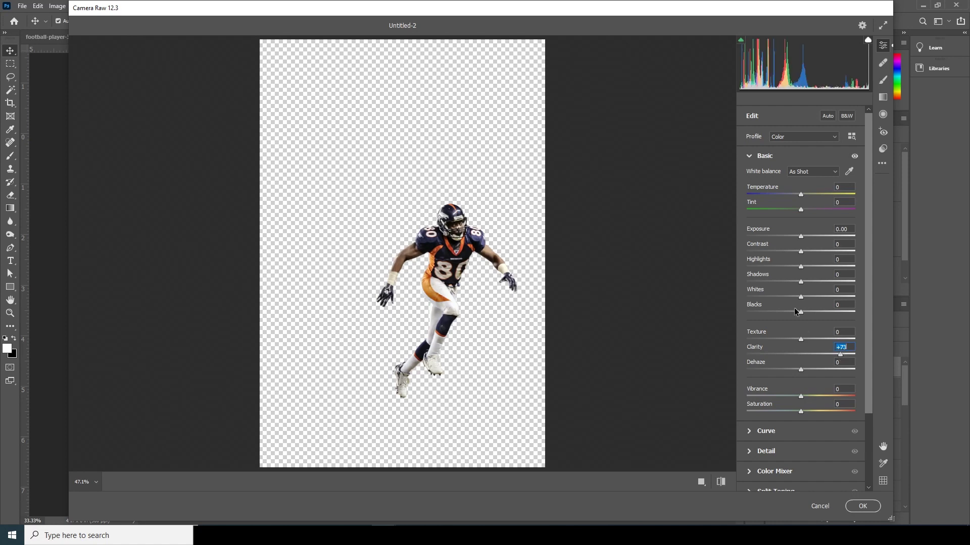
{"action": "left_click", "coordinate": [816, 282]}
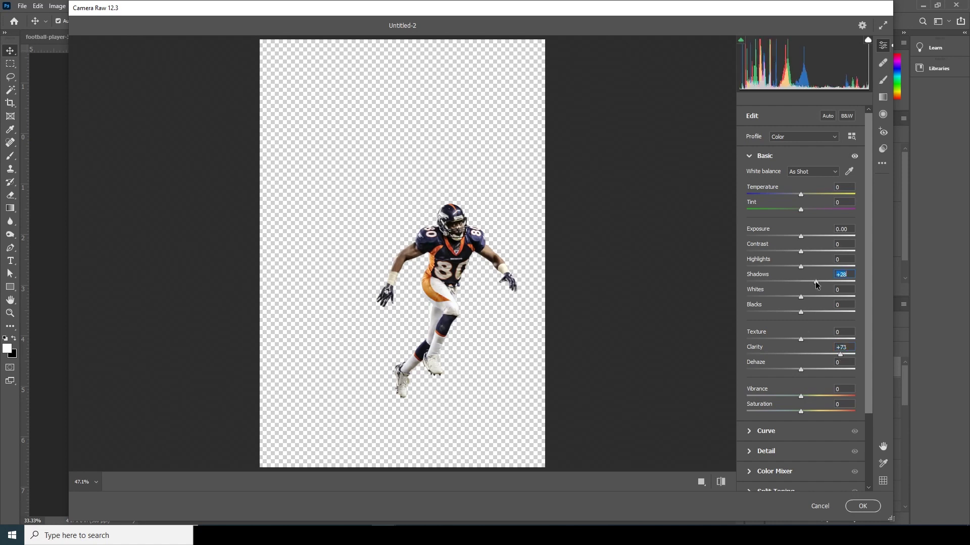
{"action": "left_click", "coordinate": [762, 267]}
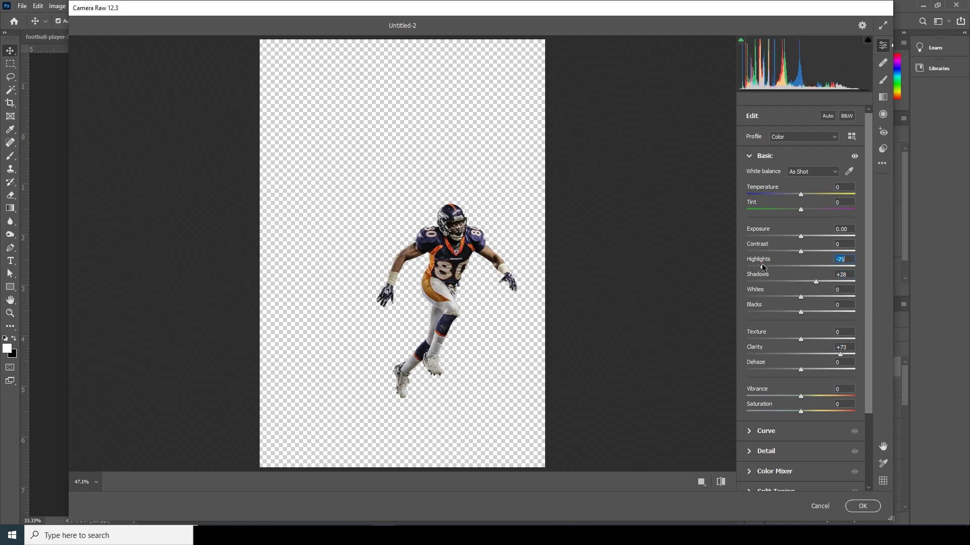
{"action": "left_click_drag", "start_coordinate": [764, 266], "coordinate": [770, 266]}
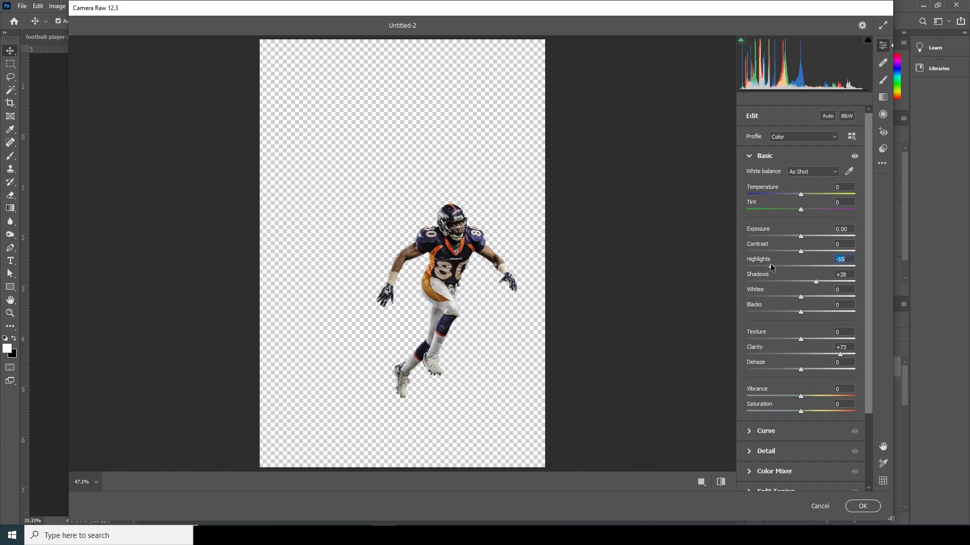
{"action": "left_click", "coordinate": [832, 397]}
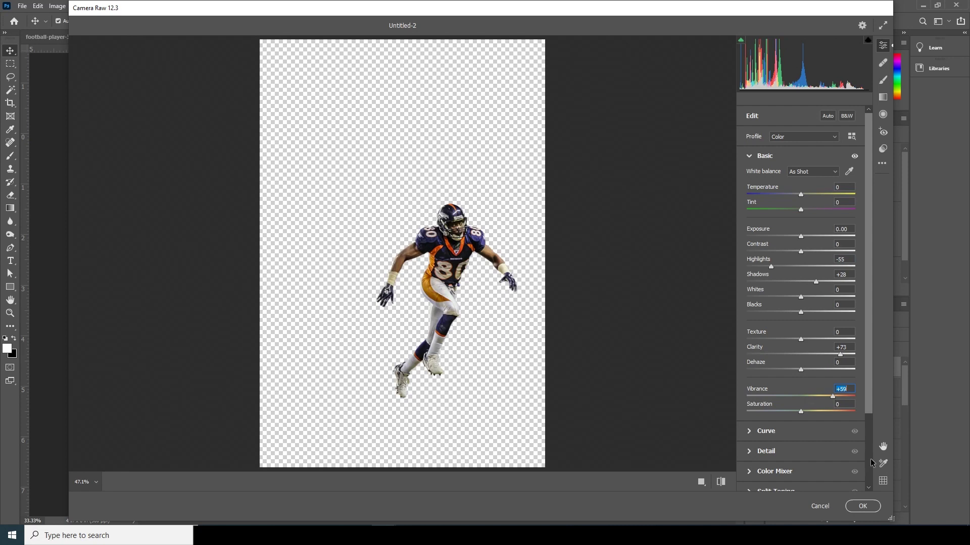
Step: Set the Color Mixer saturation to +33 for Oranges and -65 for Yellows
{"action": "scroll", "coordinate": [869, 485], "scroll_direction": "down", "scroll_amount": 3}
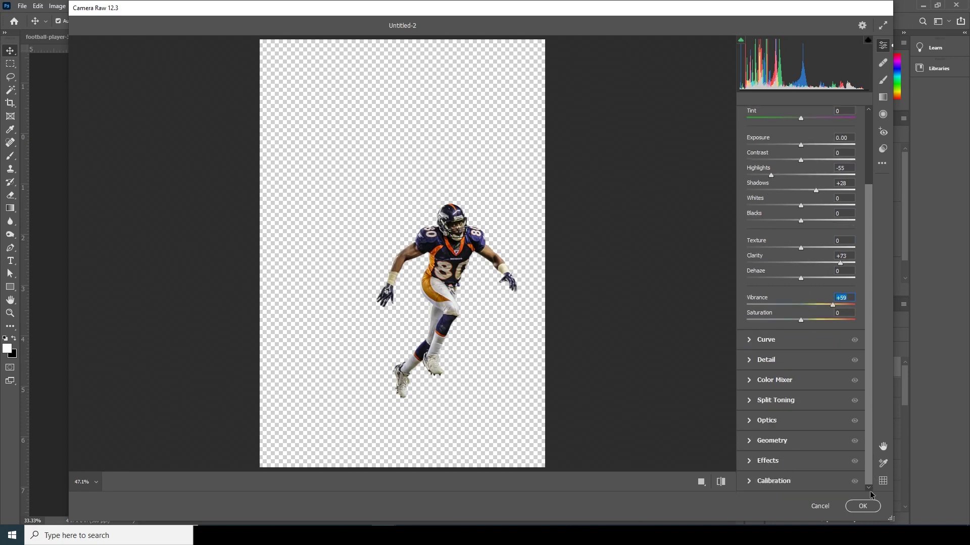
{"action": "left_click", "coordinate": [756, 381]}
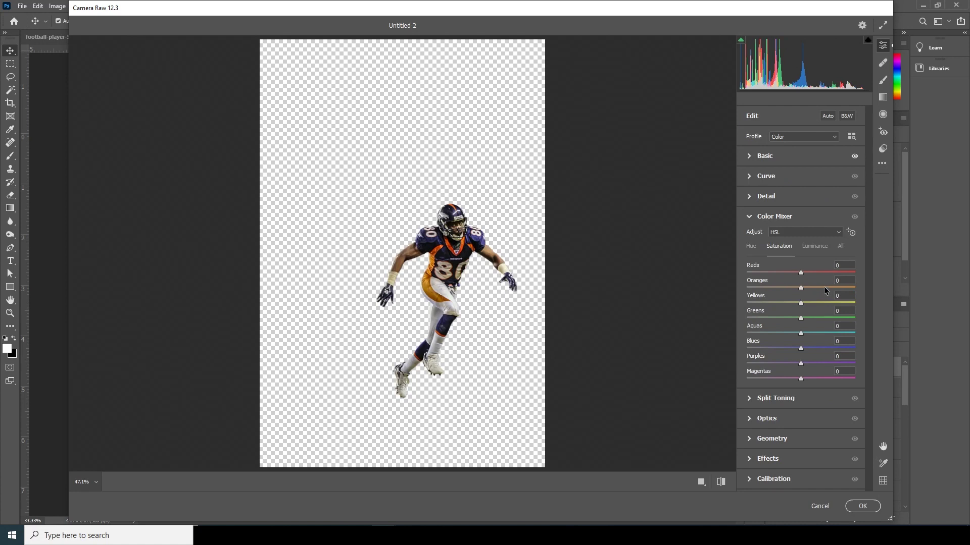
{"action": "left_click_drag", "start_coordinate": [824, 290], "coordinate": [818, 292]}
{"action": "left_click", "coordinate": [764, 302]}
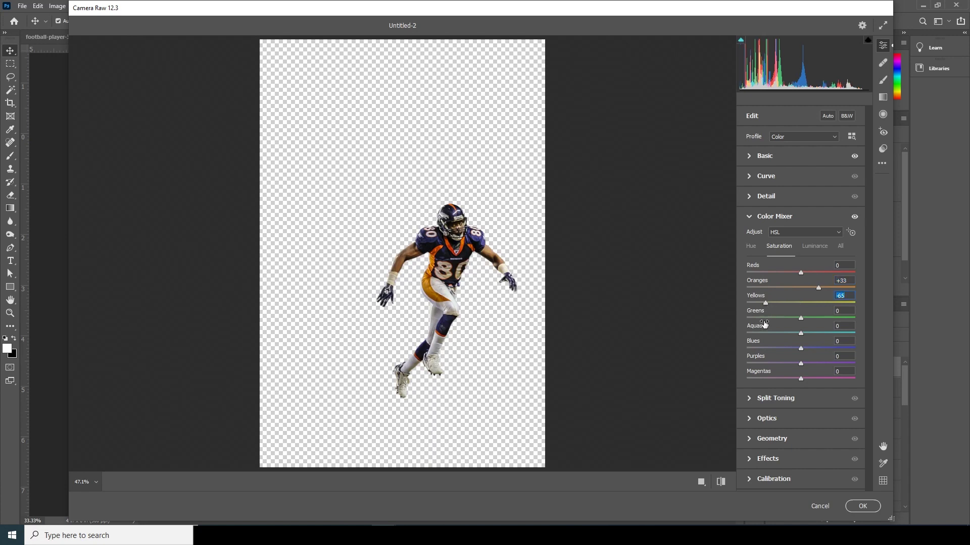
Step: Set the Color Mixer hue to -22 for Oranges and -24 for Blues, and the Blues saturation to +41
{"action": "left_click", "coordinate": [755, 247]}
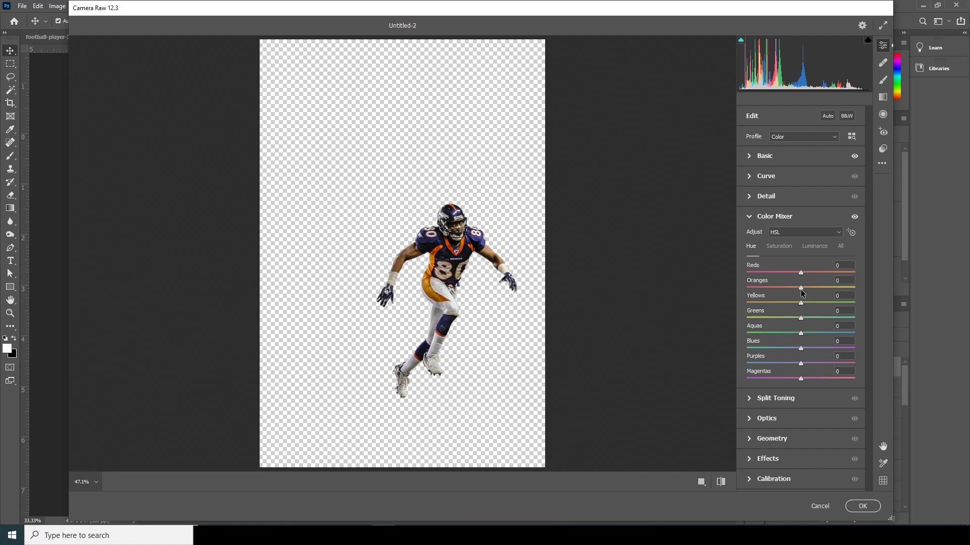
{"action": "left_click_drag", "start_coordinate": [804, 291], "coordinate": [792, 292]}
{"action": "left_click", "coordinate": [782, 250]}
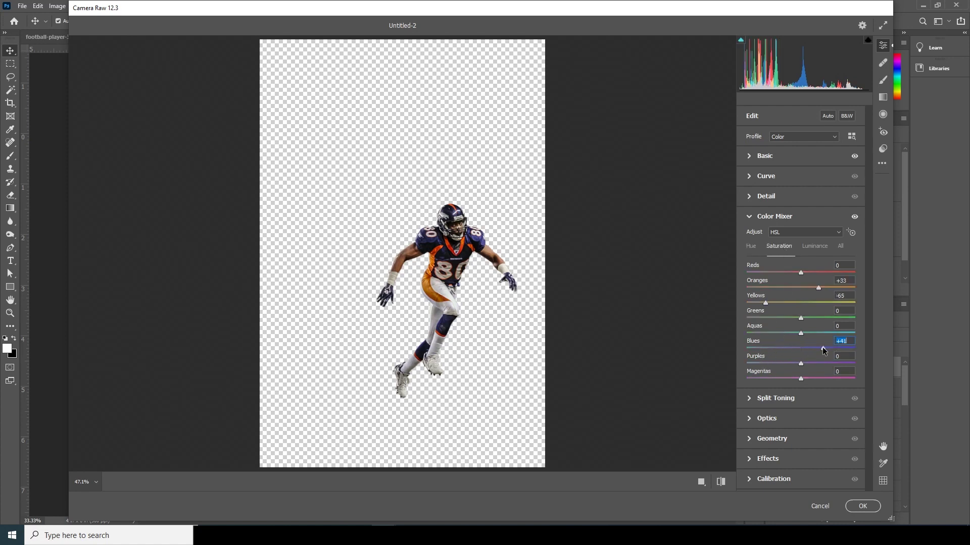
{"action": "left_click", "coordinate": [752, 247]}
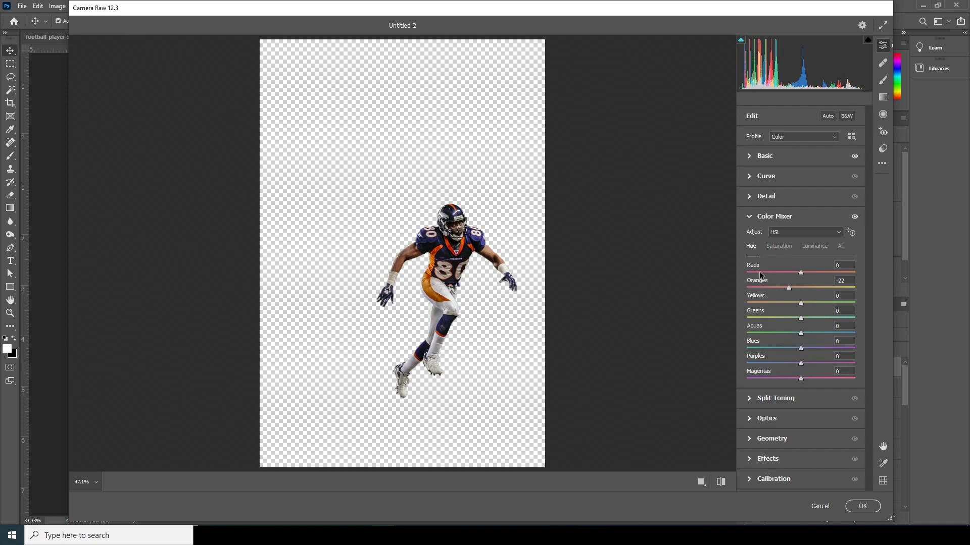
{"action": "left_click", "coordinate": [784, 349]}
{"action": "left_click_drag", "start_coordinate": [787, 347], "coordinate": [789, 348]}
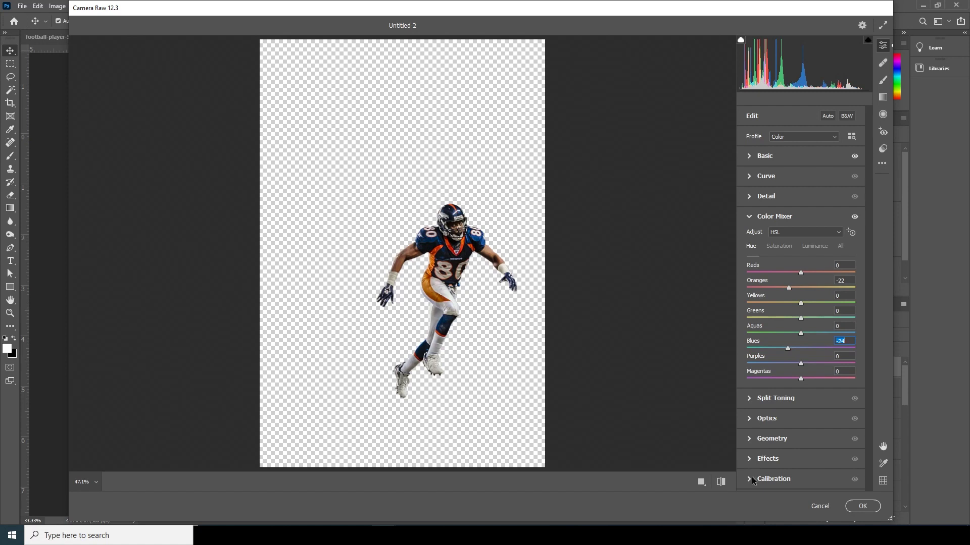
Step: Set Noise Reduction to 66 and Sharpening to 21, and apply the Camera Raw adjustments to the number 80 player
{"action": "left_click", "coordinate": [751, 216]}
{"action": "left_click", "coordinate": [752, 197]}
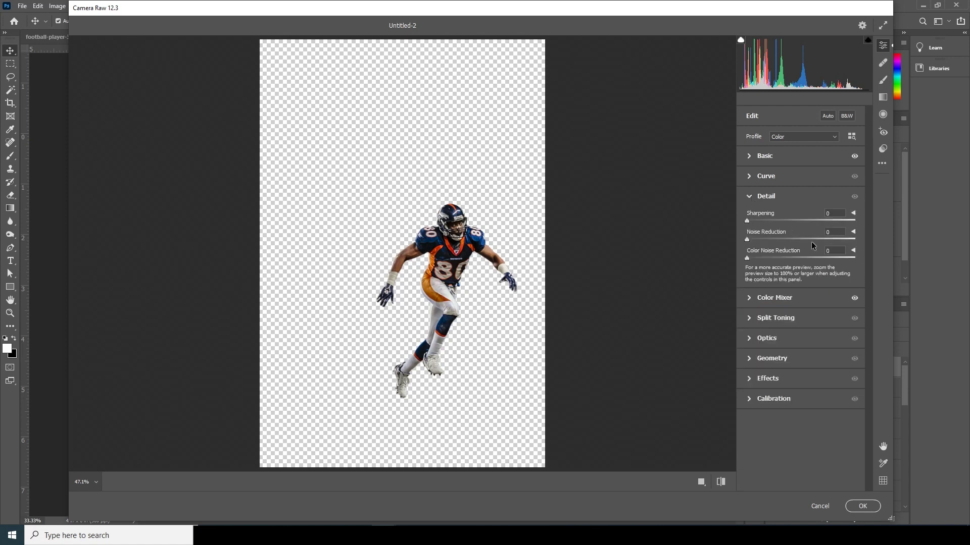
{"action": "left_click_drag", "start_coordinate": [815, 238], "coordinate": [818, 239]}
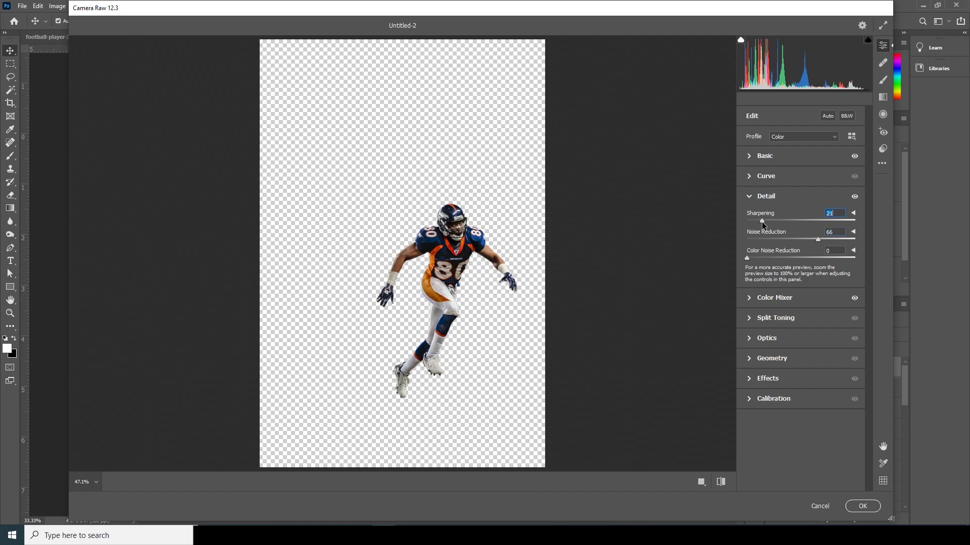
{"action": "left_click", "coordinate": [862, 507]}
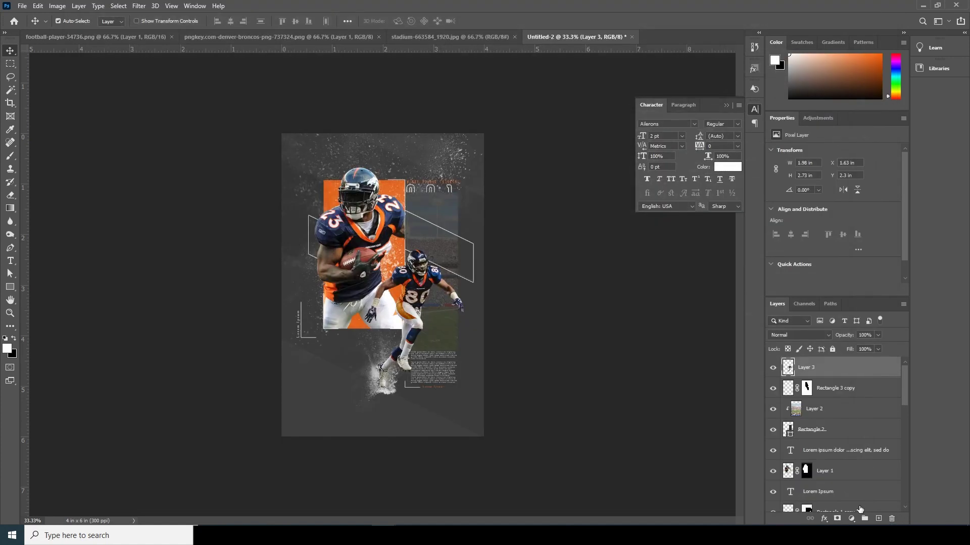
Step: Reapply the last Camera Raw Filter settings to the number 23 player's layer
{"action": "left_click", "coordinate": [367, 204]}
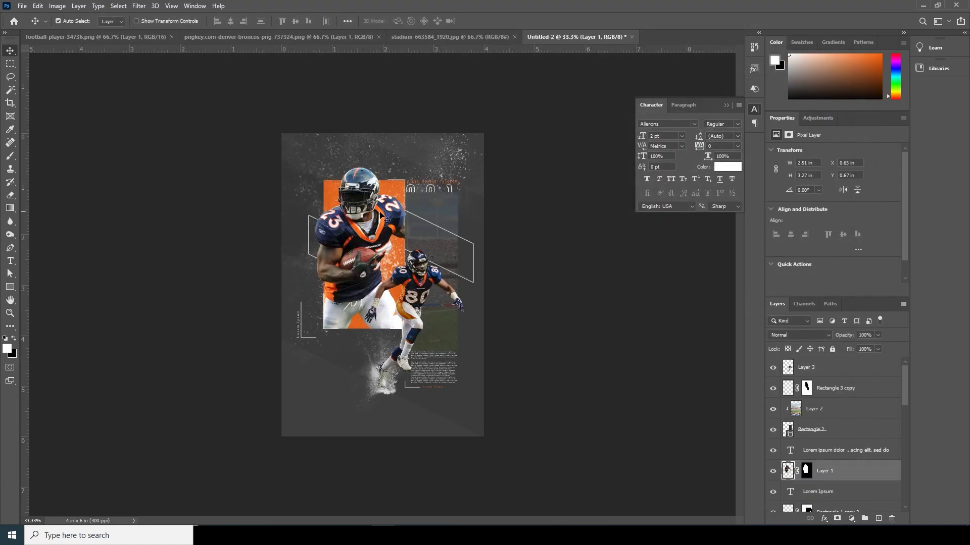
{"action": "left_click", "coordinate": [145, 7]}
{"action": "left_click", "coordinate": [157, 17]}
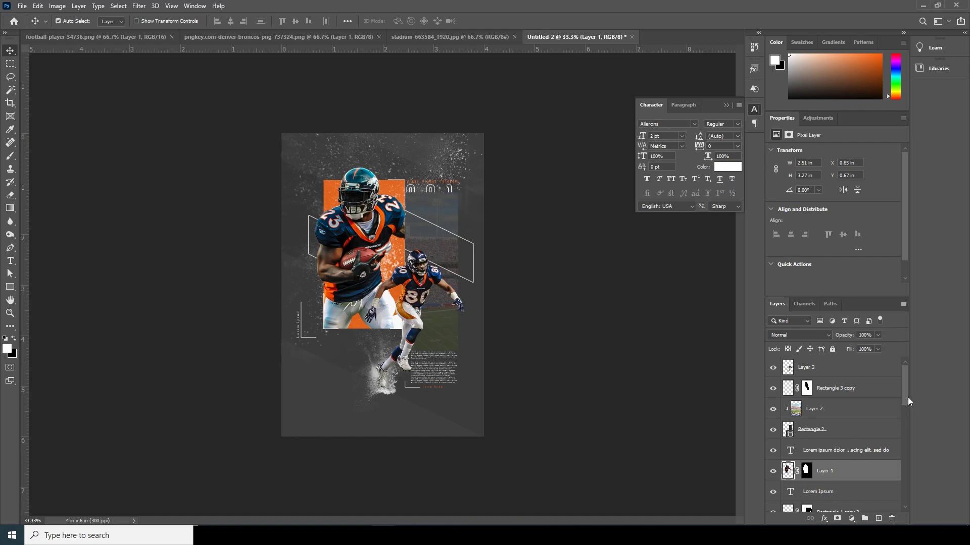
Step: Add a Color Lookup adjustment layer above Layer 3 and load windymoodlut 2020.cube from the mood lut folder as its 3D LUT
{"action": "left_click", "coordinate": [798, 367]}
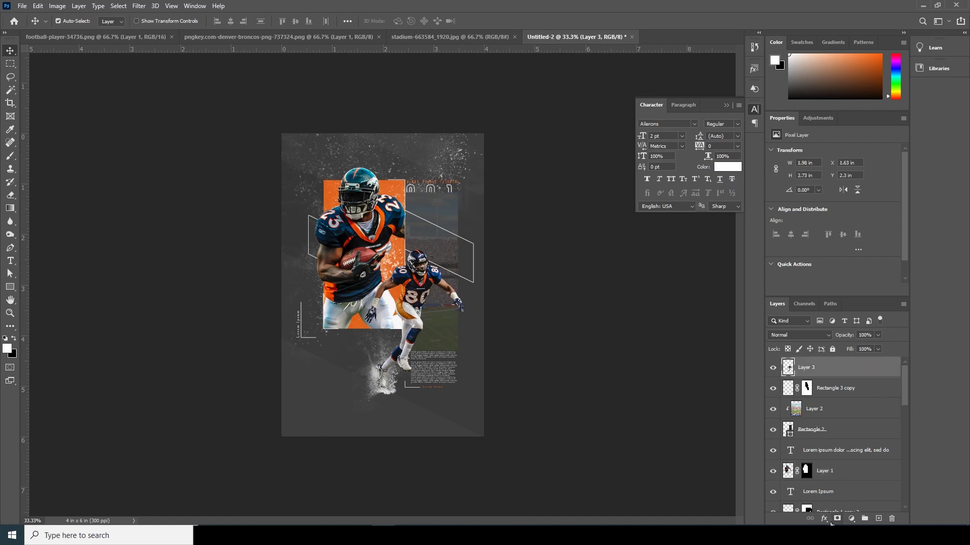
{"action": "left_click", "coordinate": [850, 519]}
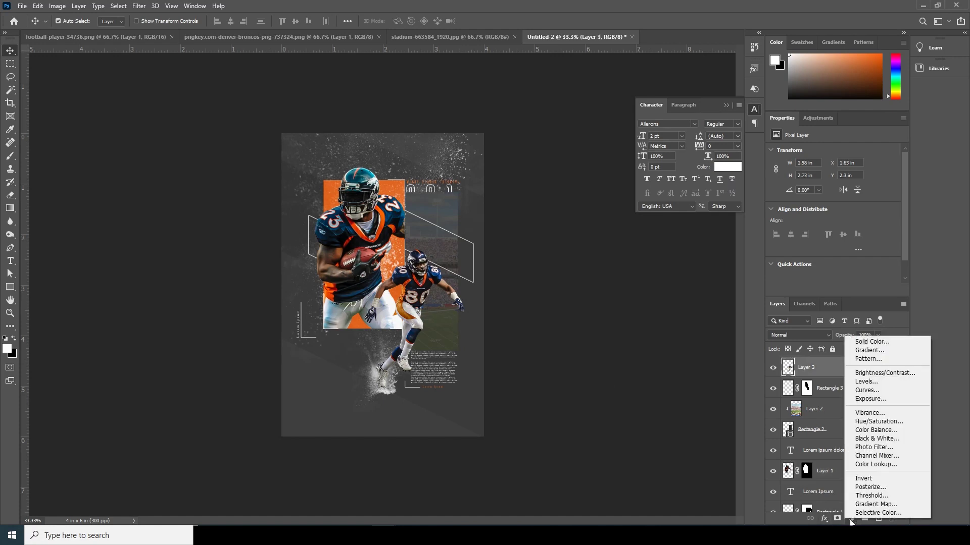
{"action": "left_click", "coordinate": [876, 465]}
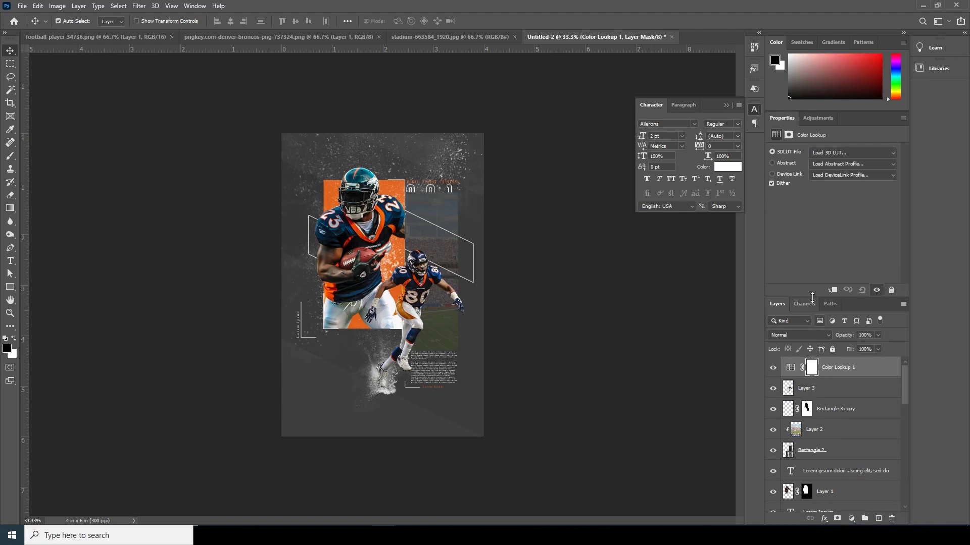
{"action": "left_click", "coordinate": [820, 153]}
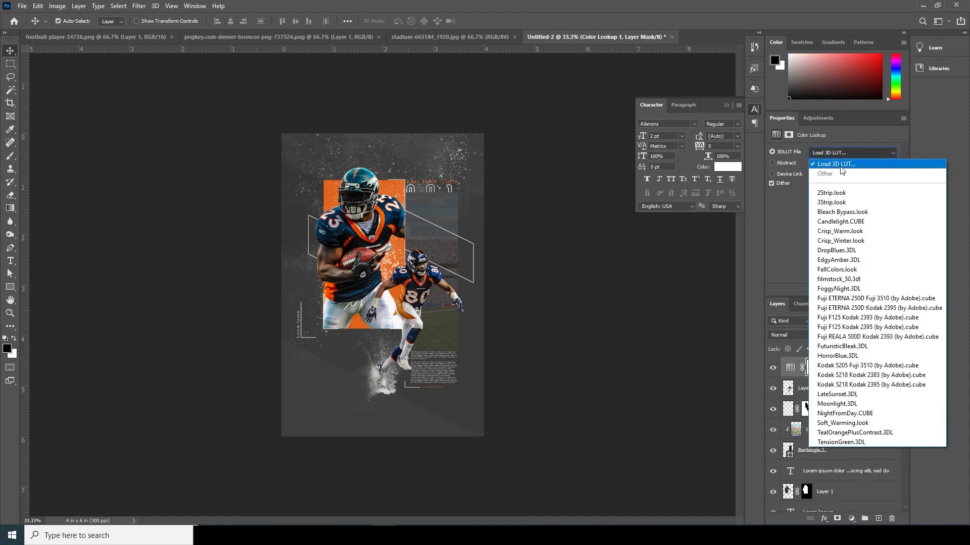
{"action": "left_click", "coordinate": [841, 166]}
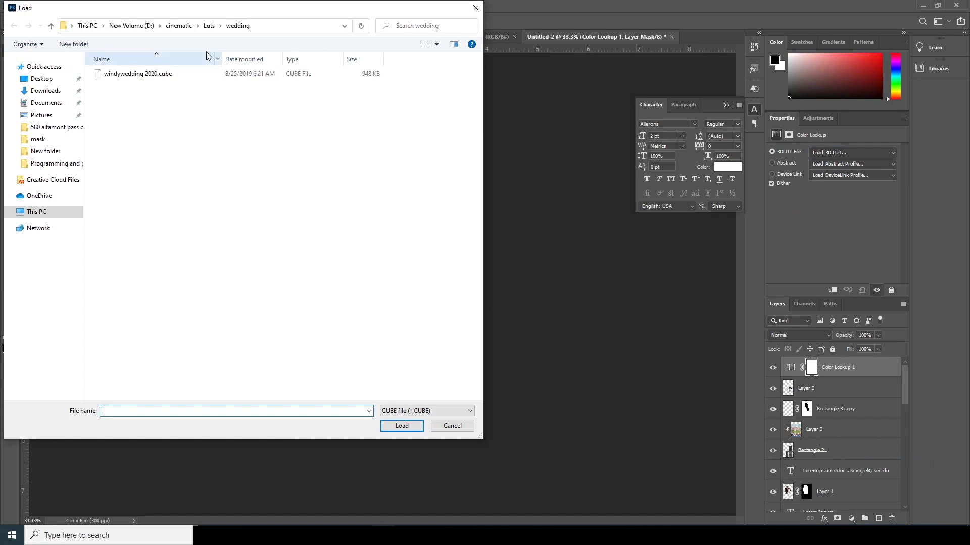
{"action": "left_click", "coordinate": [207, 28]}
{"action": "double_click", "coordinate": [121, 95]}
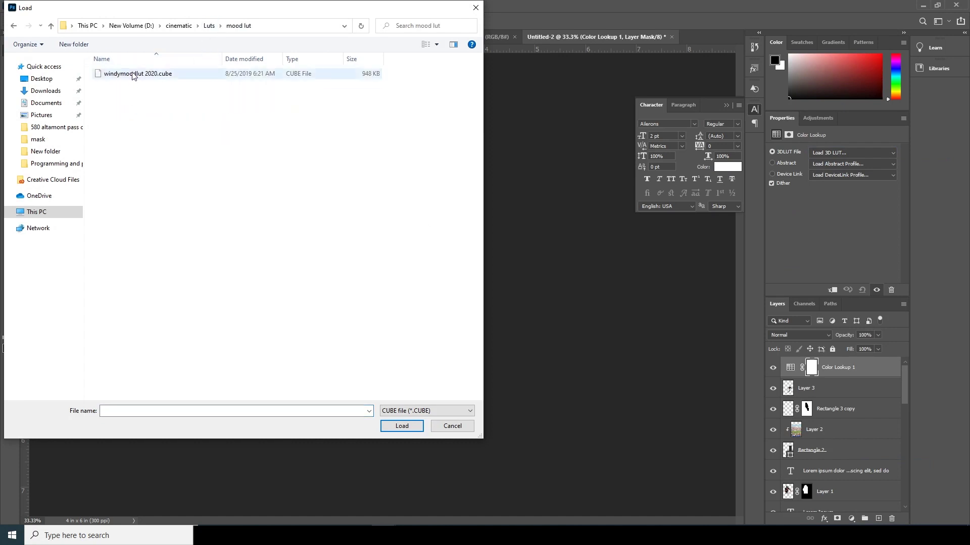
{"action": "left_click", "coordinate": [132, 75]}
{"action": "left_click", "coordinate": [402, 427]}
Step: Compare the composition with and without the Color Lookup grade, leaving the adjustment layer visible
{"action": "left_click", "coordinate": [774, 368]}
{"action": "left_click", "coordinate": [773, 368]}
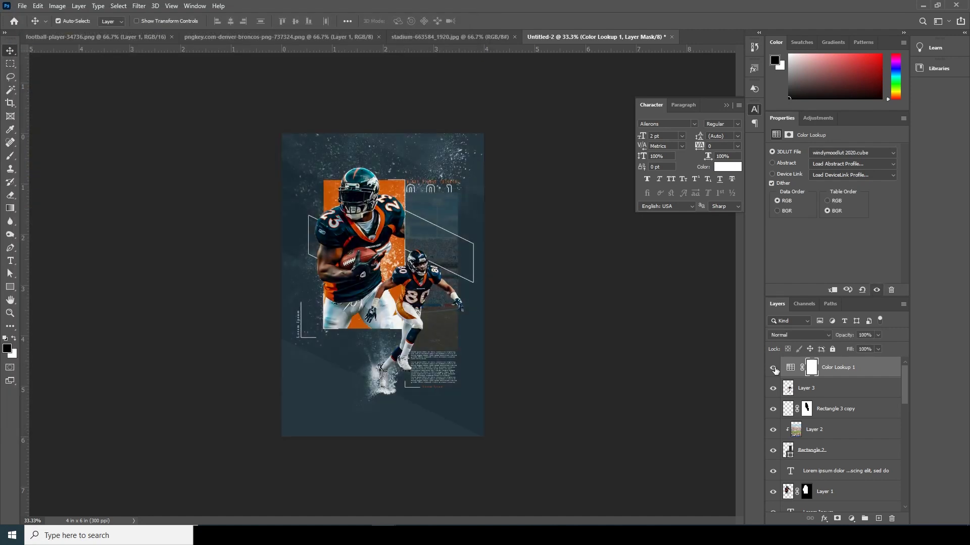
{"action": "left_click", "coordinate": [774, 368]}
{"action": "left_click", "coordinate": [774, 368]}
{"action": "left_click", "coordinate": [774, 369]}
{"action": "left_click", "coordinate": [774, 368]}
{"action": "left_click", "coordinate": [774, 368]}
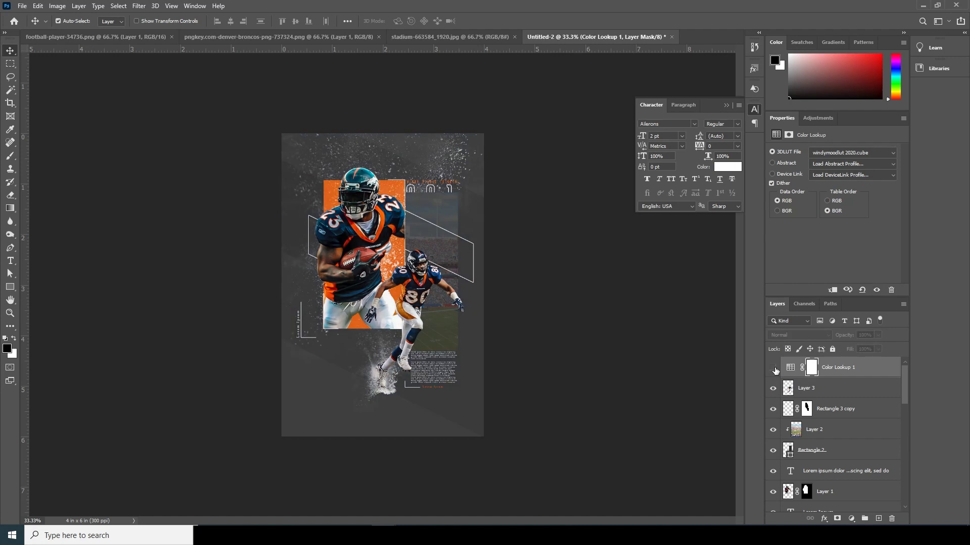
{"action": "left_click", "coordinate": [774, 368]}
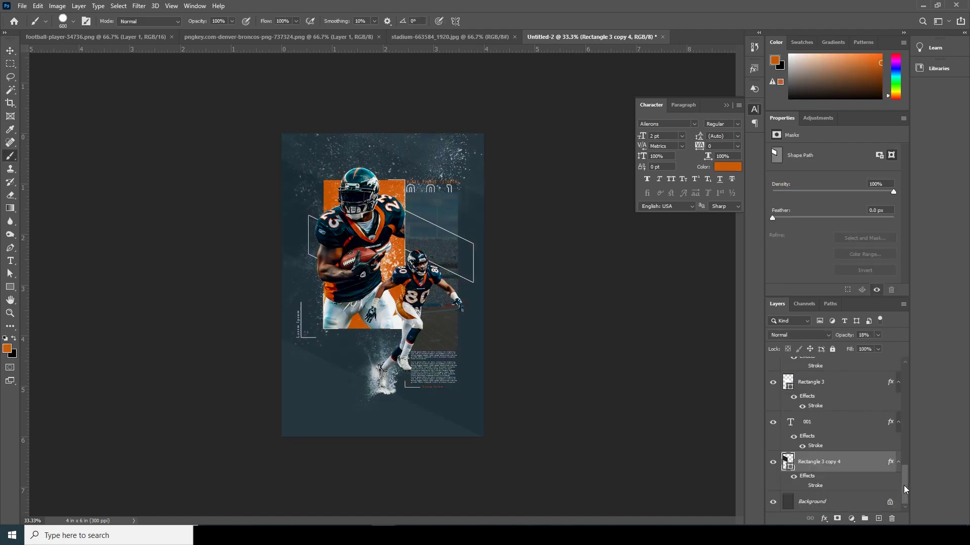
Step: Create a new layer above Rectangle 3 copy 4 and sample the orange rectangle's color as the Brush tool's foreground color
{"action": "left_click", "coordinate": [878, 520]}
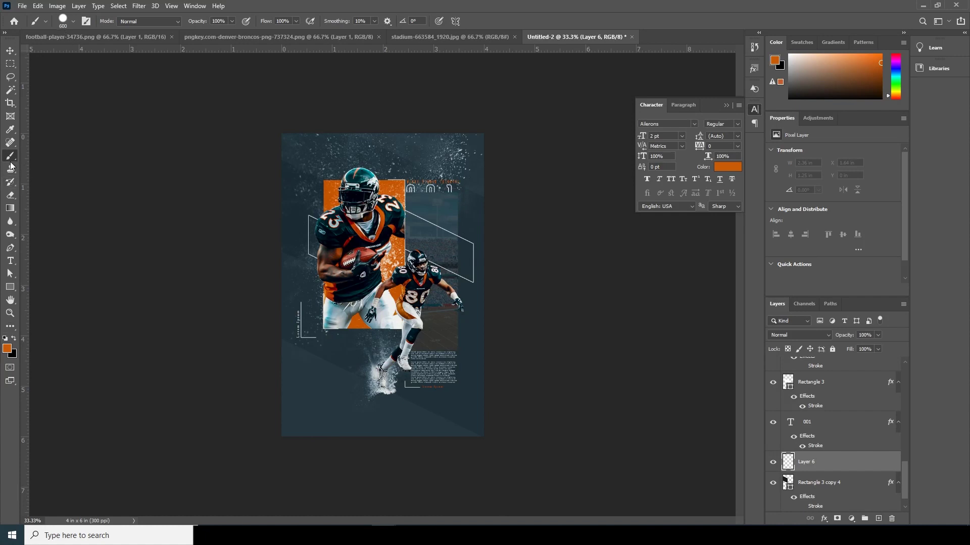
{"action": "left_click", "coordinate": [74, 21]}
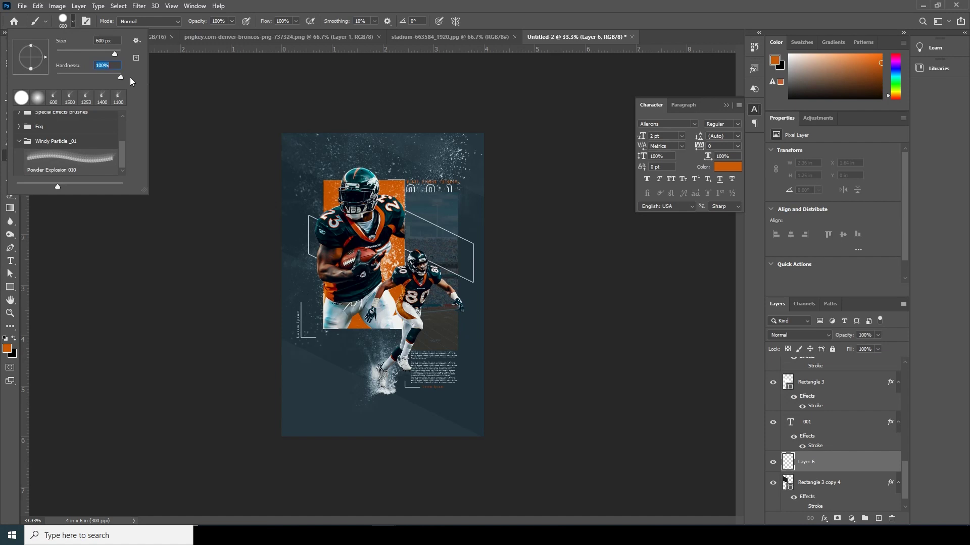
{"action": "left_click", "coordinate": [7, 348]}
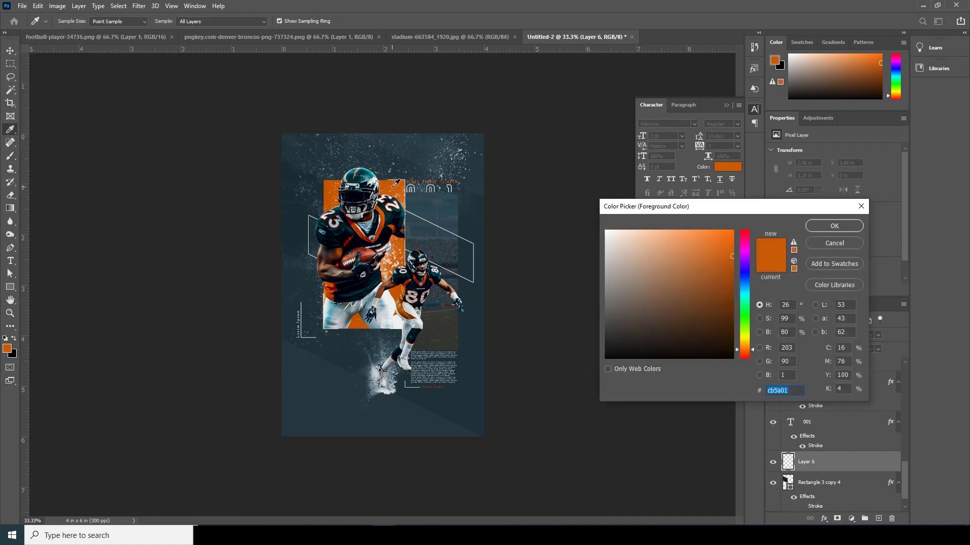
{"action": "left_click", "coordinate": [397, 183]}
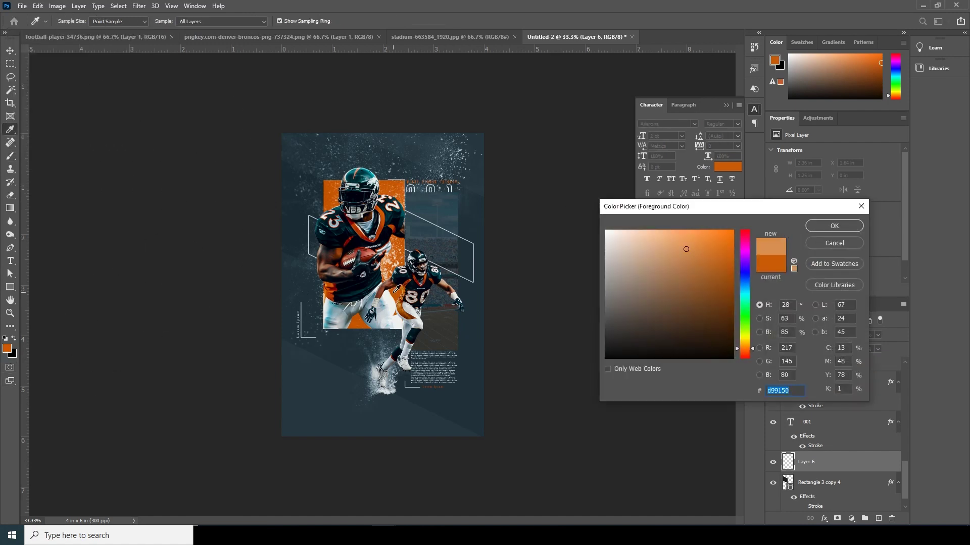
{"action": "left_click", "coordinate": [395, 290]}
{"action": "left_click", "coordinate": [834, 226]}
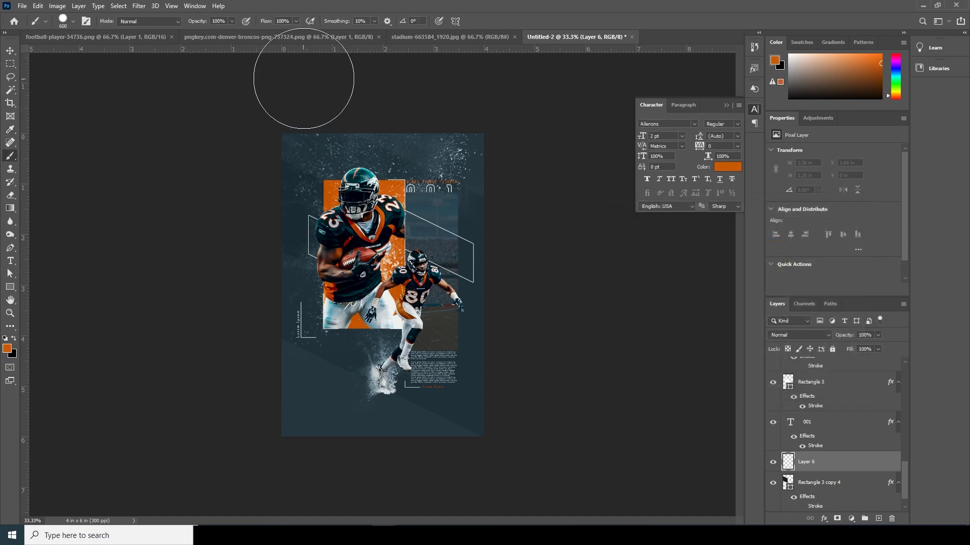
Step: Paint an orange diagonal band across the canvas's upper-right corner and orange accents at its left edge and lower-right corner, redoing the lower-right one
{"action": "left_click_drag", "start_coordinate": [357, 87], "coordinate": [714, 237]}
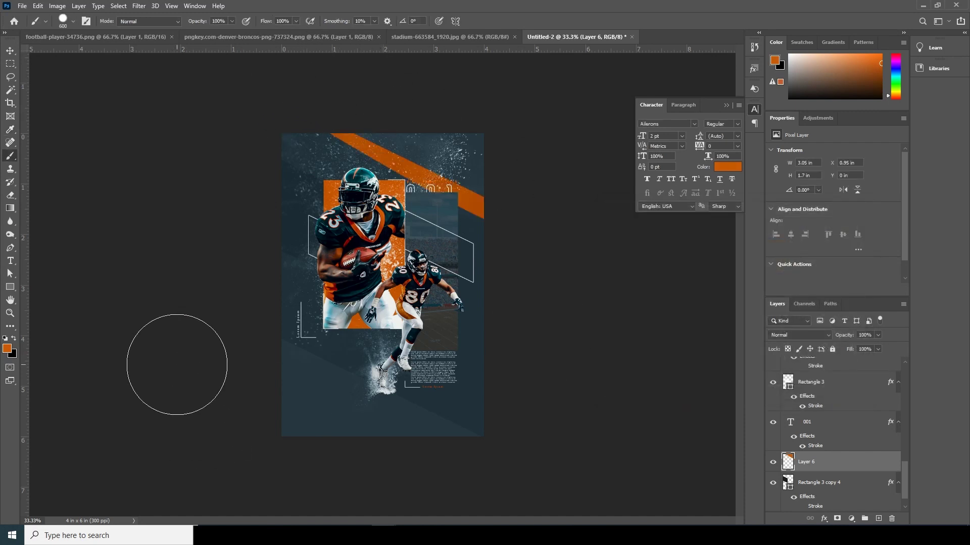
{"action": "left_click_drag", "start_coordinate": [227, 357], "coordinate": [251, 358]}
{"action": "left_click_drag", "start_coordinate": [560, 461], "coordinate": [472, 471]}
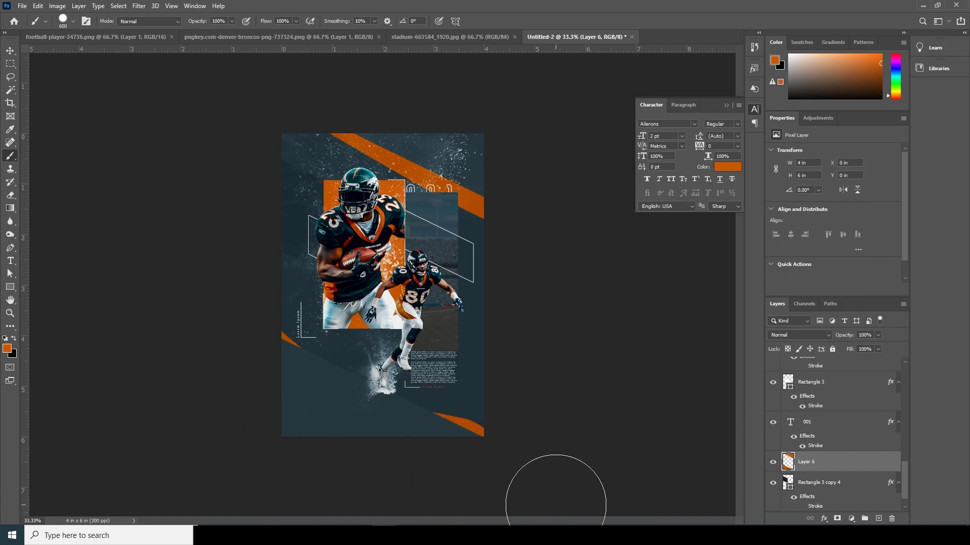
{"action": "key", "text": "ctrl+z"}
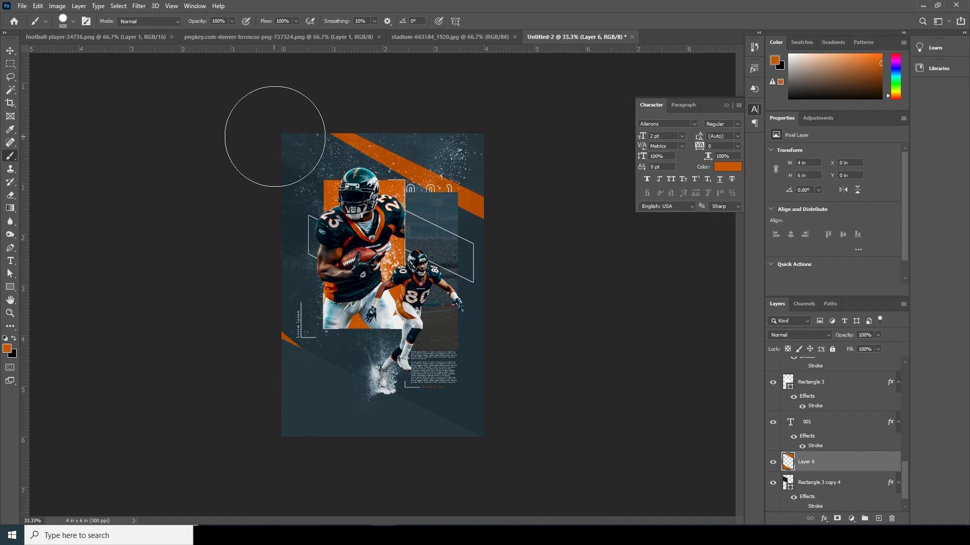
{"action": "left_click", "coordinate": [470, 435]}
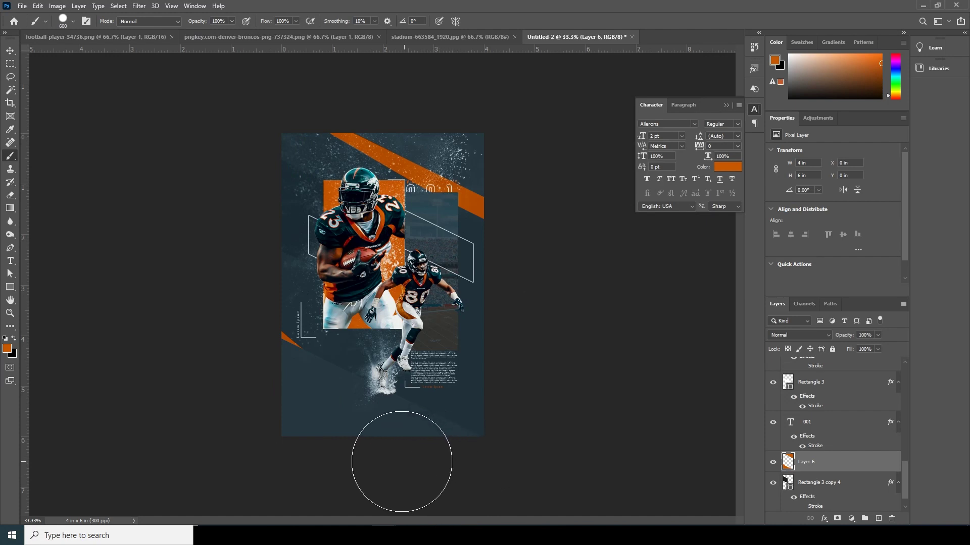
{"action": "key", "text": "ctrl+shift+z"}
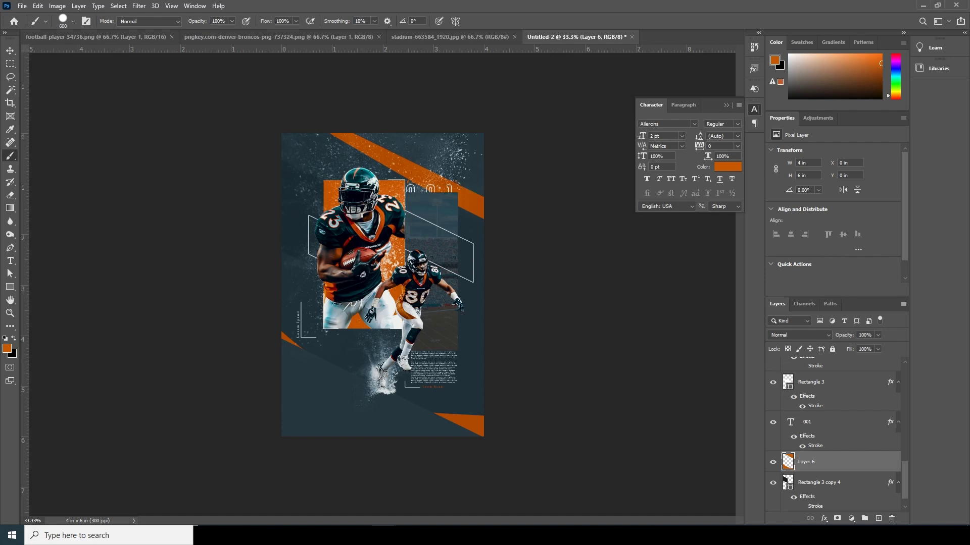
Step: Duplicate the white frame layer Rectangle 1 copy and enlarge the duplicate to about 2.37 by 4.33 in behind the number 80 player
{"action": "left_click", "coordinate": [11, 50]}
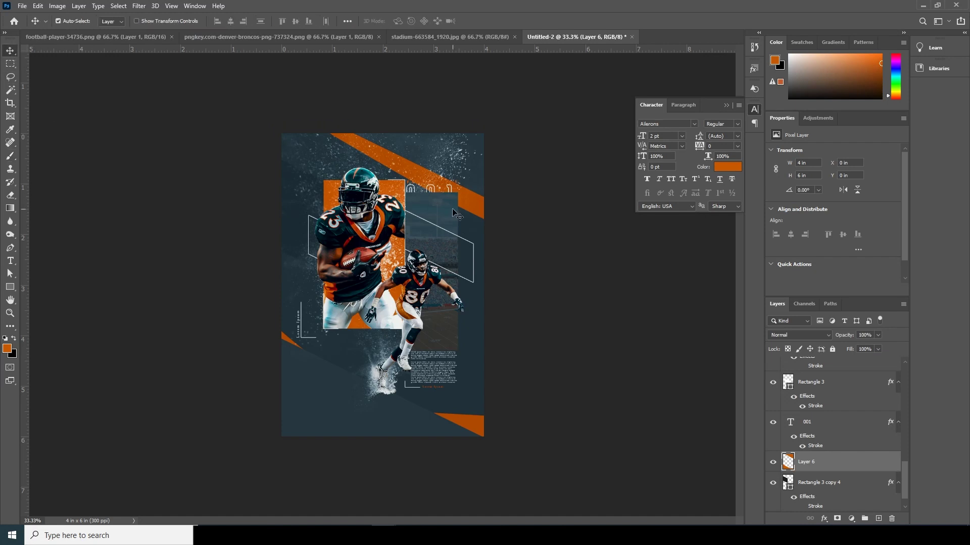
{"action": "left_click", "coordinate": [411, 201]}
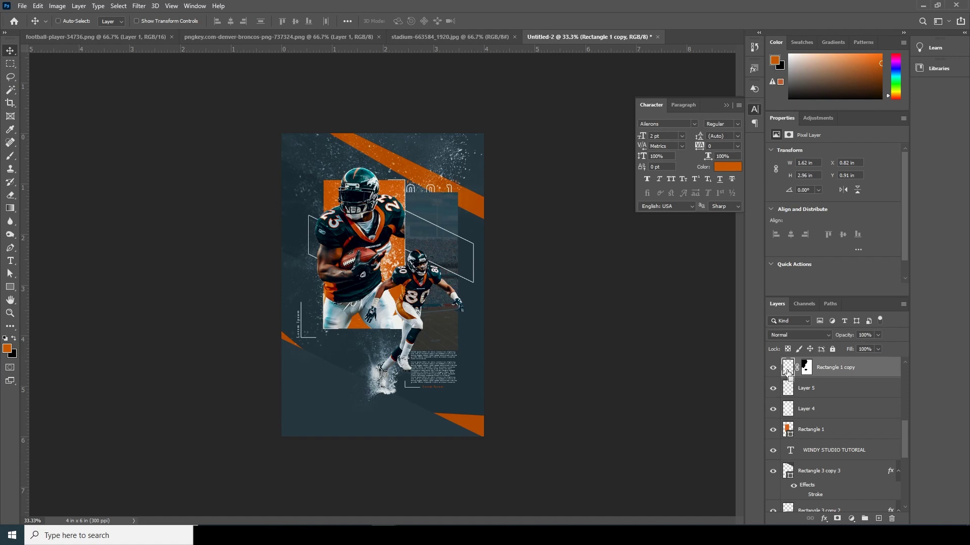
{"action": "key", "text": "ctrl+j"}
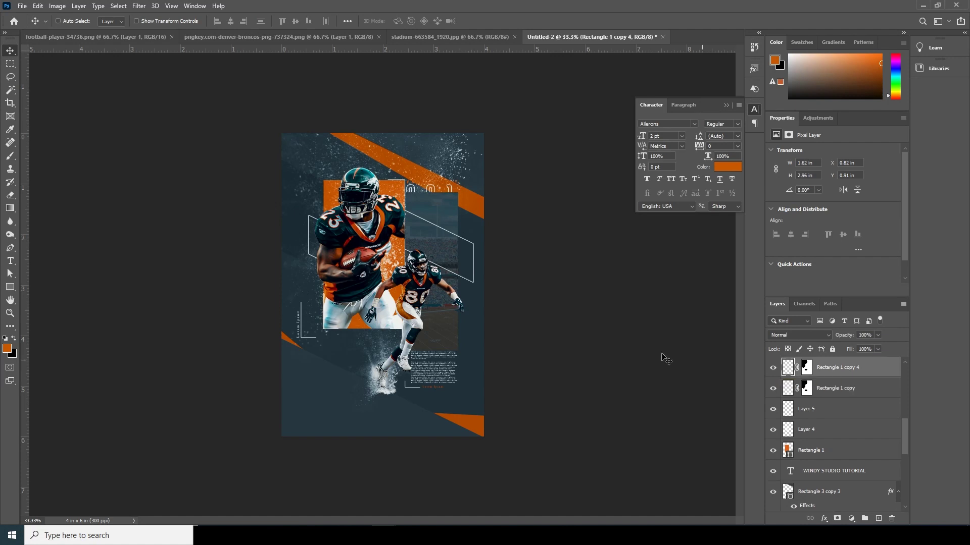
{"action": "key", "text": "ctrl+t"}
{"action": "left_click_drag", "start_coordinate": [402, 329], "coordinate": [459, 359]}
{"action": "key", "text": "Return"}
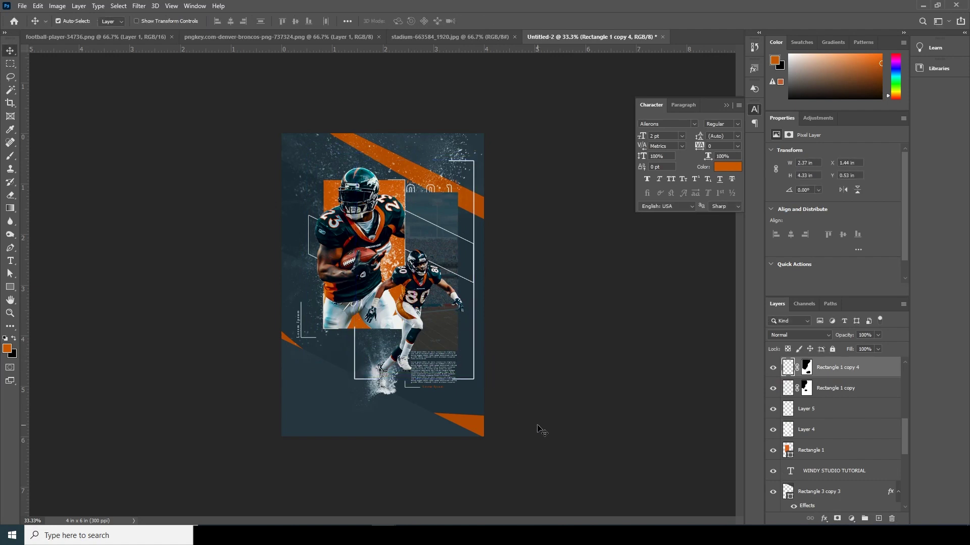
Step: Nudge the enlarged frame left to about X 1.27 in and down until its lower edge sits below the small text block
{"action": "key", "text": "Right"}
{"action": "key", "text": "Right"}
{"action": "key", "text": "Right"}
{"action": "key", "text": "Right"}
{"action": "key", "text": "Right"}
{"action": "key", "text": "Right"}
{"action": "key", "text": "Right"}
{"action": "key", "text": "Right"}
{"action": "key", "text": "Right"}
{"action": "key", "text": "shift+Left"}
{"action": "key", "text": "shift+Left"}
{"action": "key", "text": "shift+Left"}
{"action": "key", "text": "shift+Left"}
{"action": "key", "text": "shift+Left"}
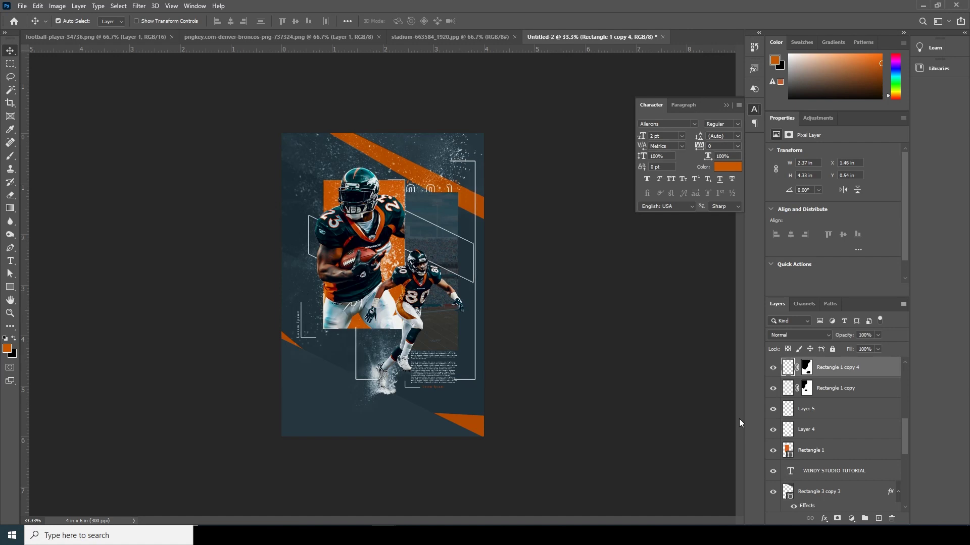
{"action": "key", "text": "shift+Left"}
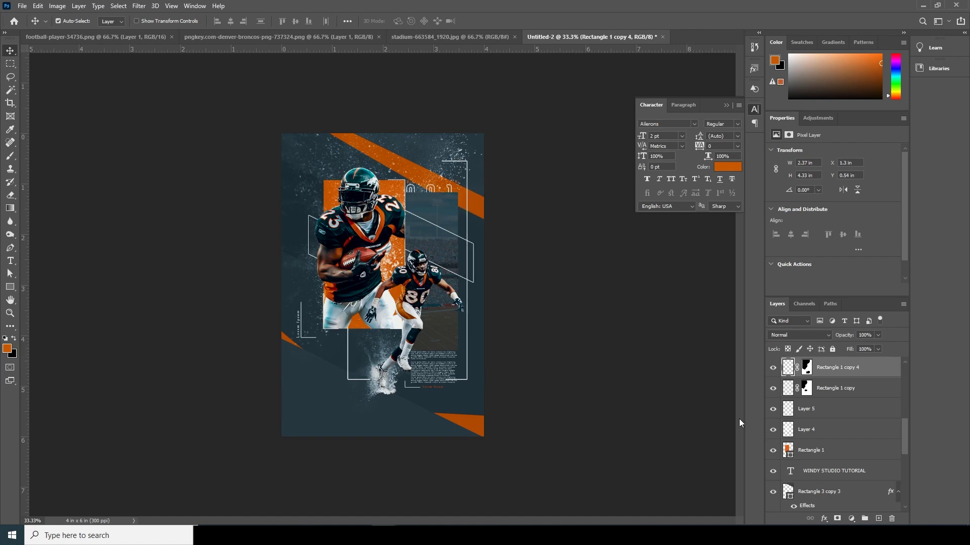
{"action": "key", "text": "shift+Down"}
{"action": "key", "text": "shift+Down"}
{"action": "key", "text": "shift+Down"}
{"action": "key", "text": "shift+Down"}
{"action": "key", "text": "shift+Down"}
{"action": "key", "text": "shift+Down"}
{"action": "key", "text": "shift+Down"}
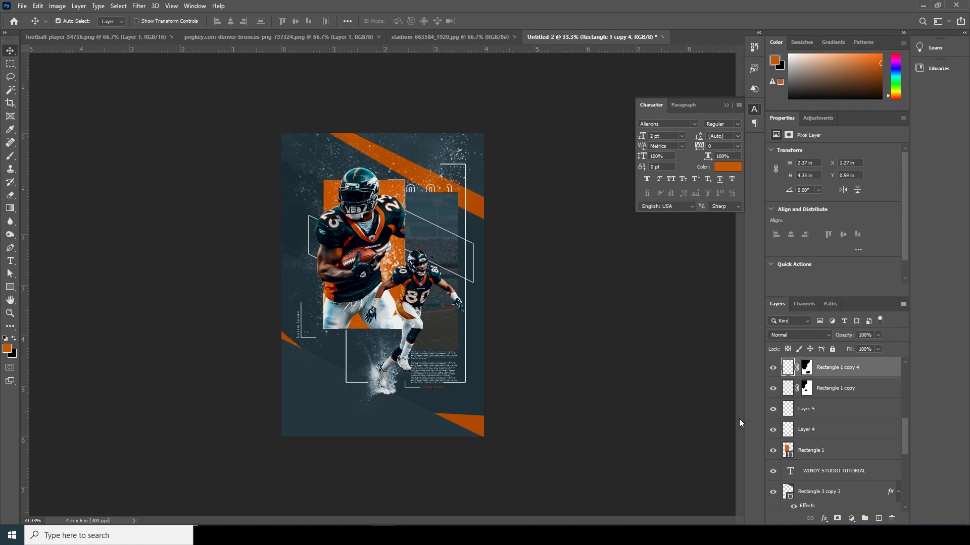
{"action": "key", "text": "shift+Down"}
{"action": "key", "text": "shift+Down"}
{"action": "key", "text": "shift+Down"}
{"action": "key", "text": "shift+Down"}
Step: Paint black on the enlarged frame's layer mask to hide its lower-left part and the middle of its right side
{"action": "left_click", "coordinate": [806, 369]}
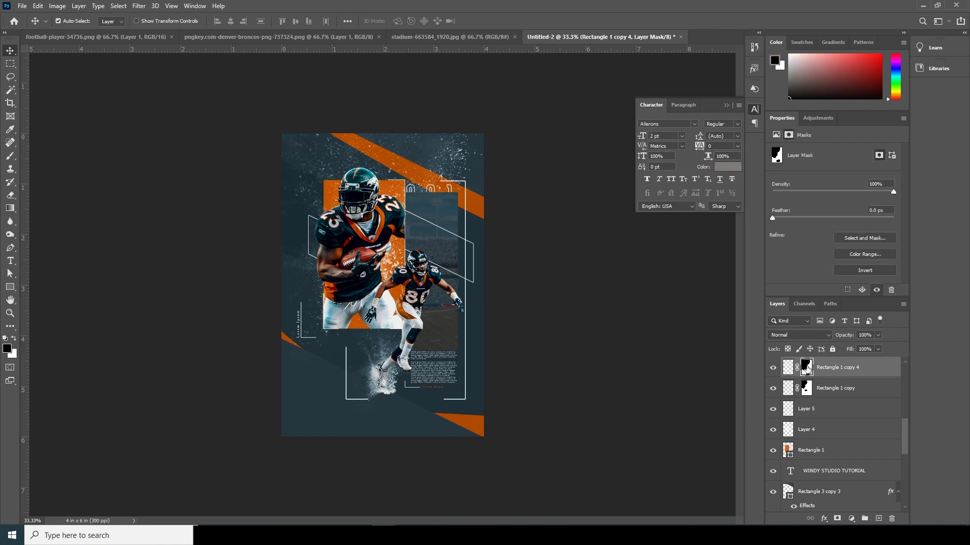
{"action": "left_click", "coordinate": [10, 156]}
{"action": "mouse_move", "coordinate": [297, 362]}
{"action": "left_mouse_down"}
{"action": "mouse_move", "coordinate": [314, 272]}
{"action": "mouse_move", "coordinate": [335, 338]}
{"action": "mouse_move", "coordinate": [337, 422]}
{"action": "mouse_move", "coordinate": [312, 316]}
{"action": "left_mouse_up"}
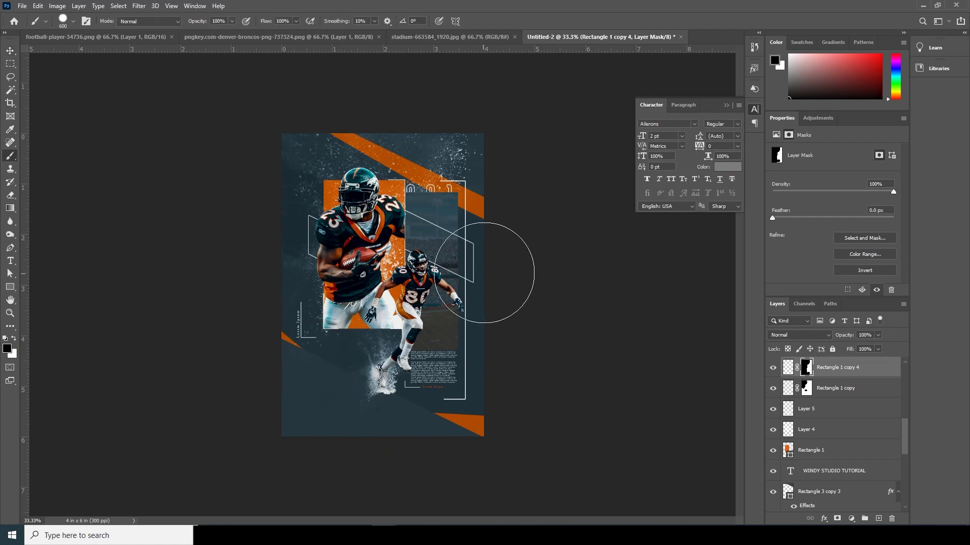
{"action": "left_click", "coordinate": [486, 269]}
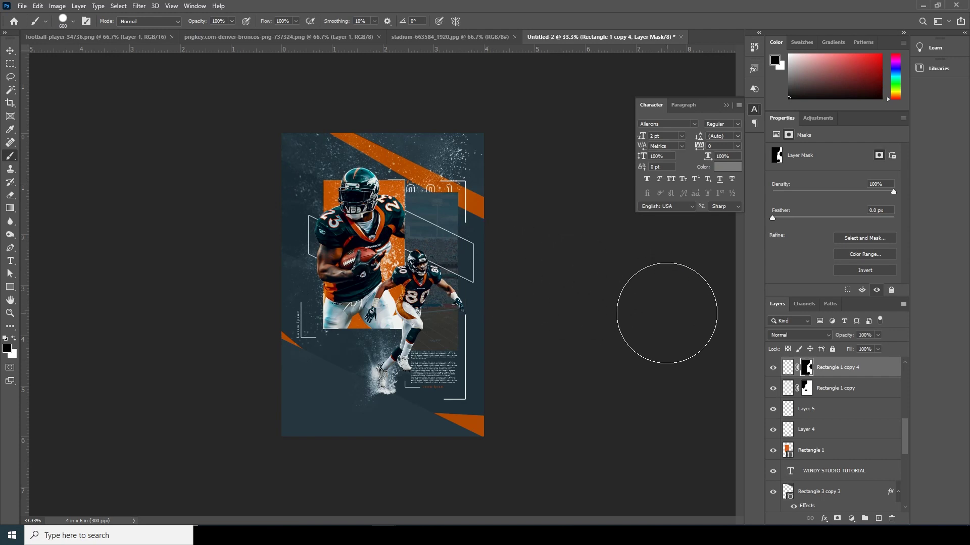